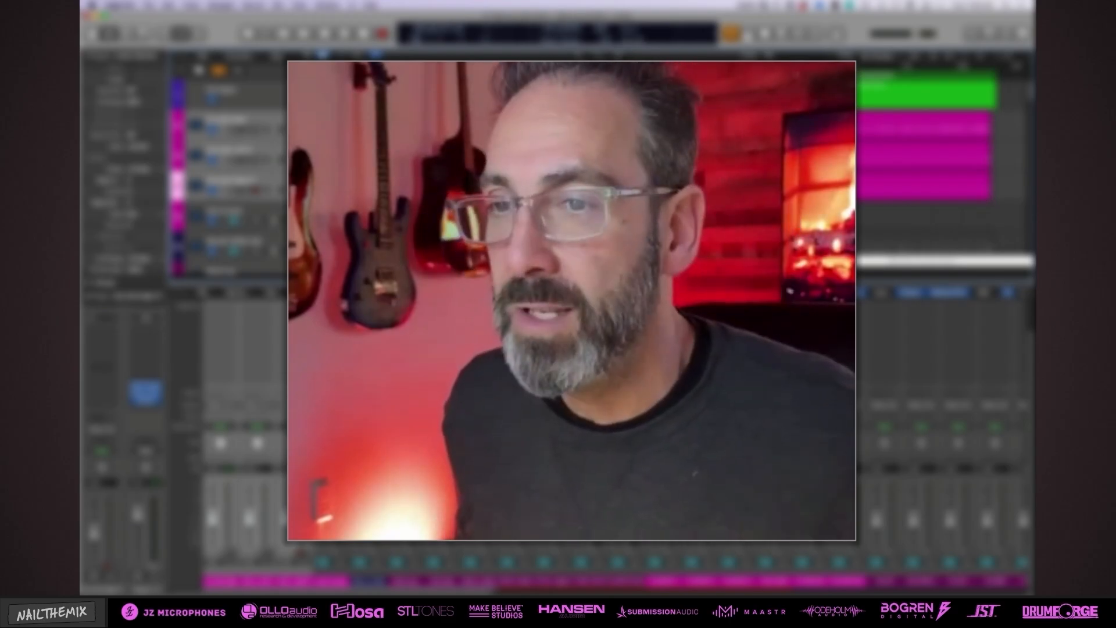
Raise the faders of the three selected kick tracks (K-84 Main, Left Ft and Right Ft) to -4.0 dB during playback.
key(space)
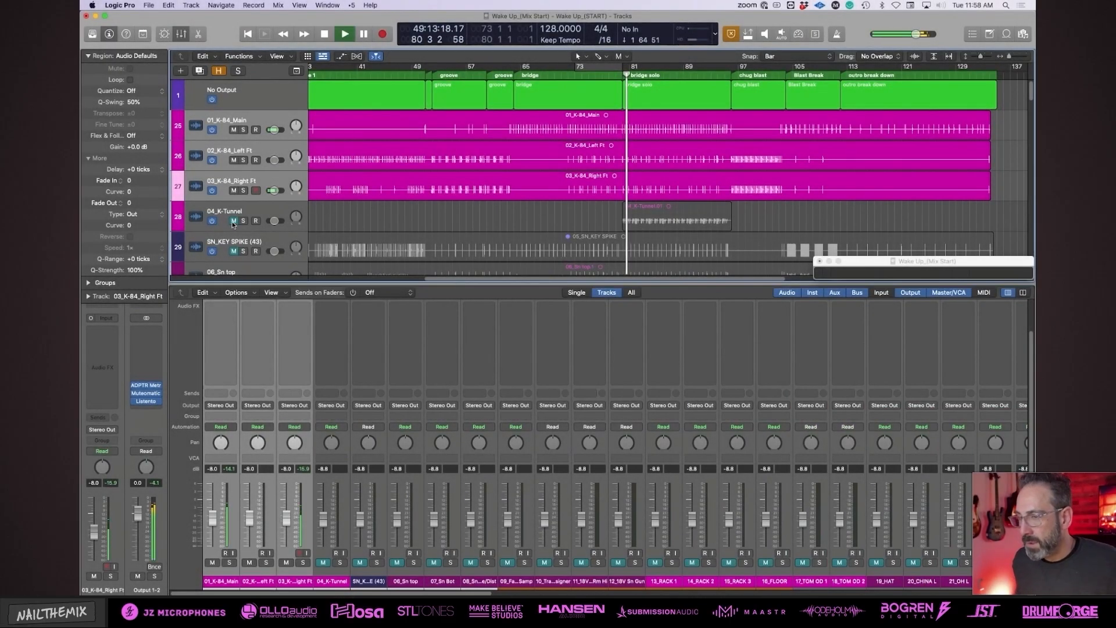
drag(213, 516, 212, 510)
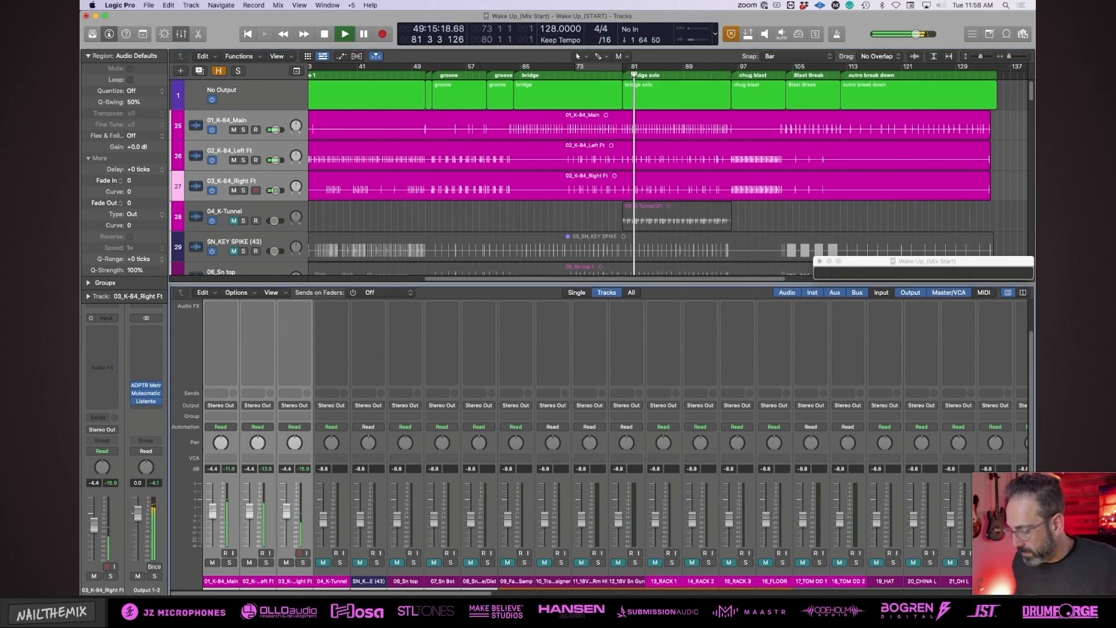
key(space)
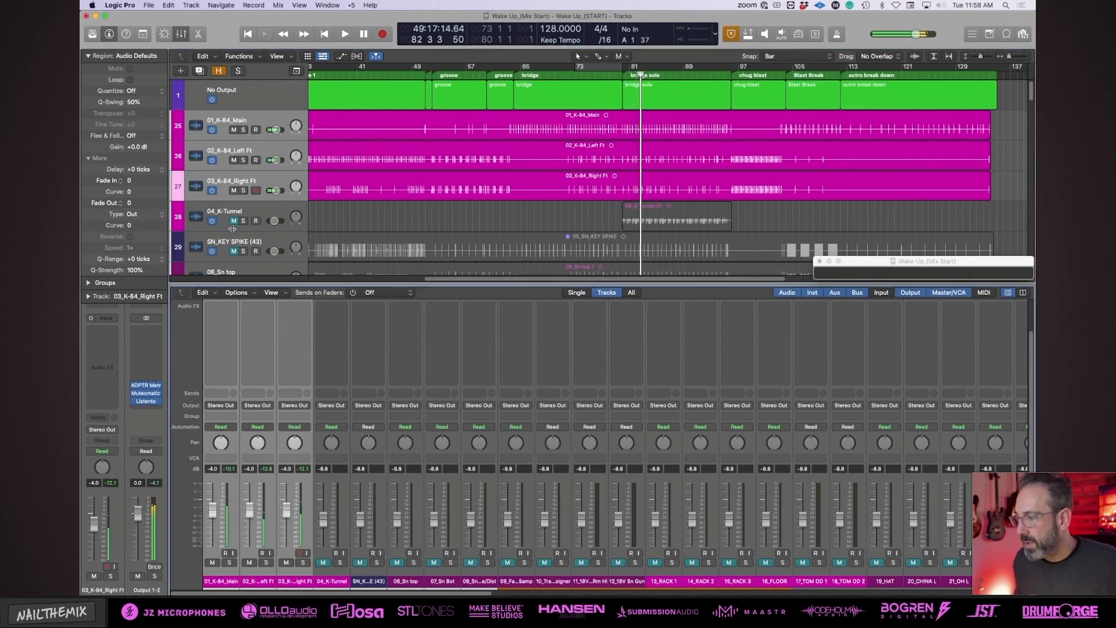
Unmute and select the 04_K-Tunnel track, and start playback in the bridge solo section.
click(233, 220)
click(252, 210)
key(space)
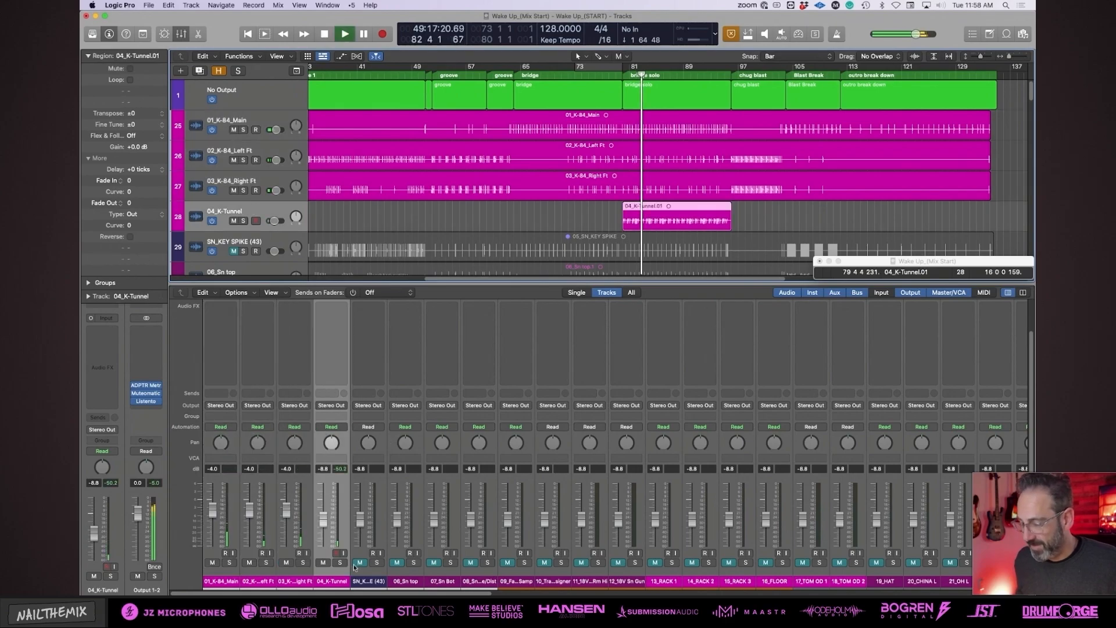
Audition the 04_K-Tunnel track in solo over the bridge solo section and clear its solo.
click(341, 562)
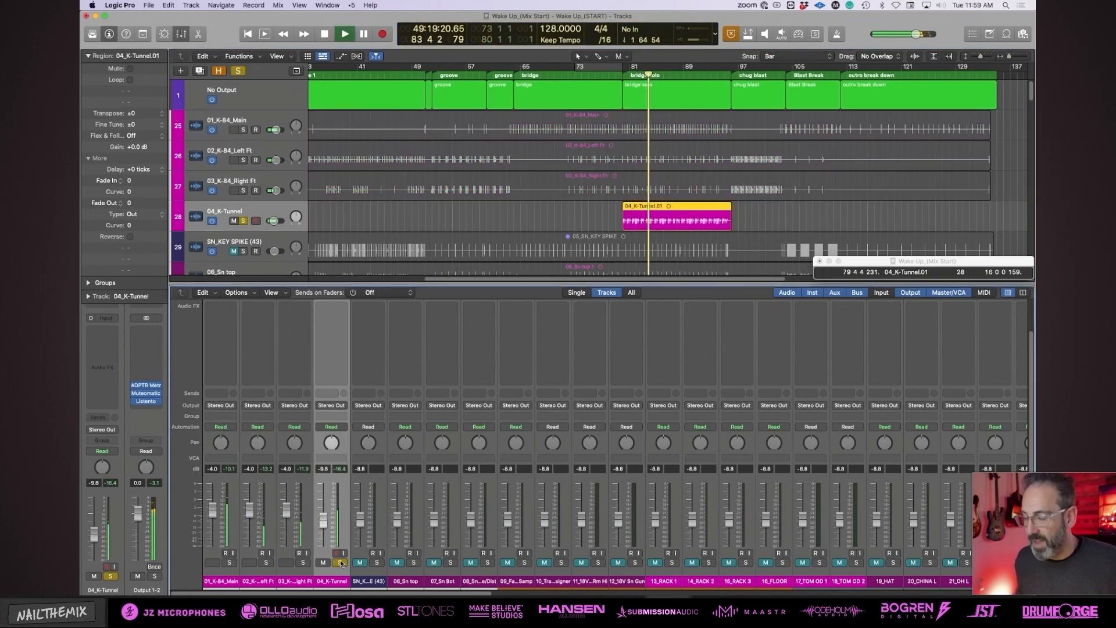
key(space)
key(space)
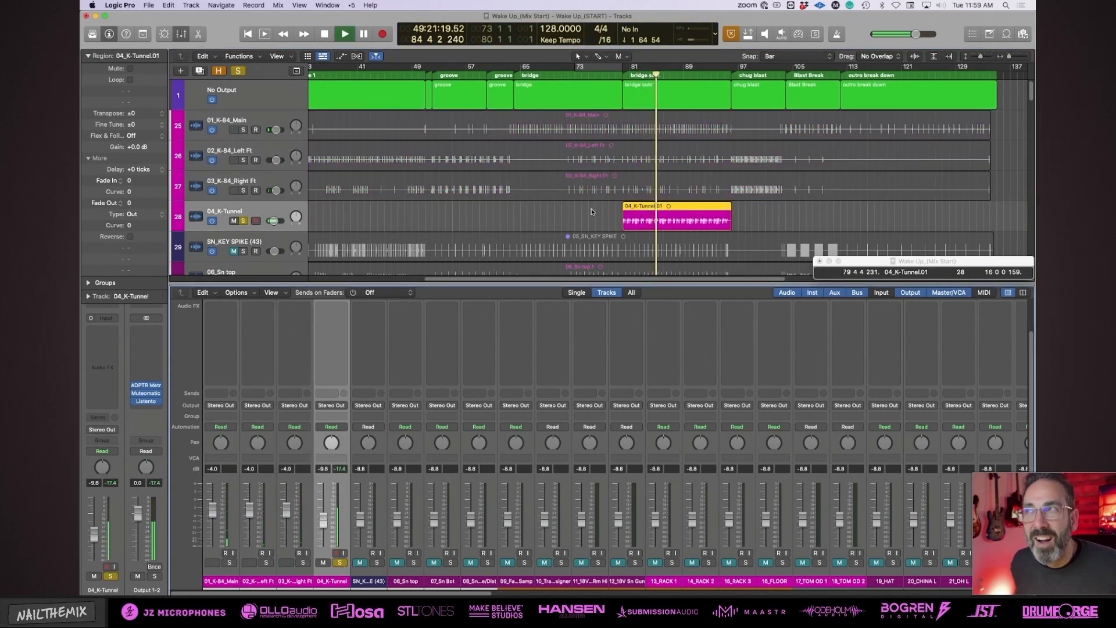
key(space)
key(super+Right)
click(592, 211)
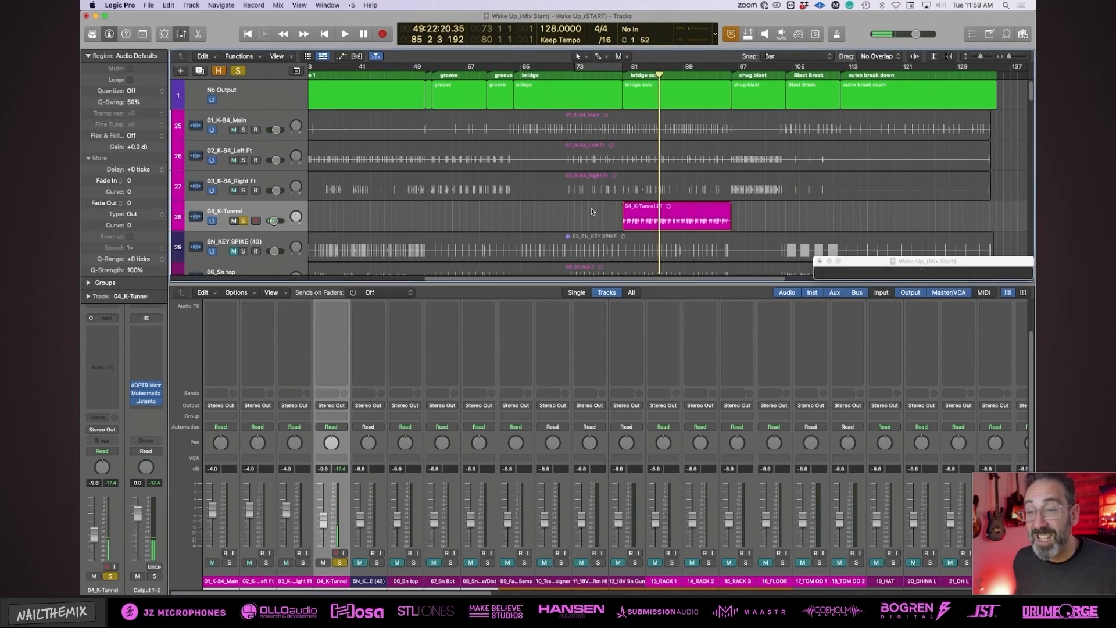
click(339, 563)
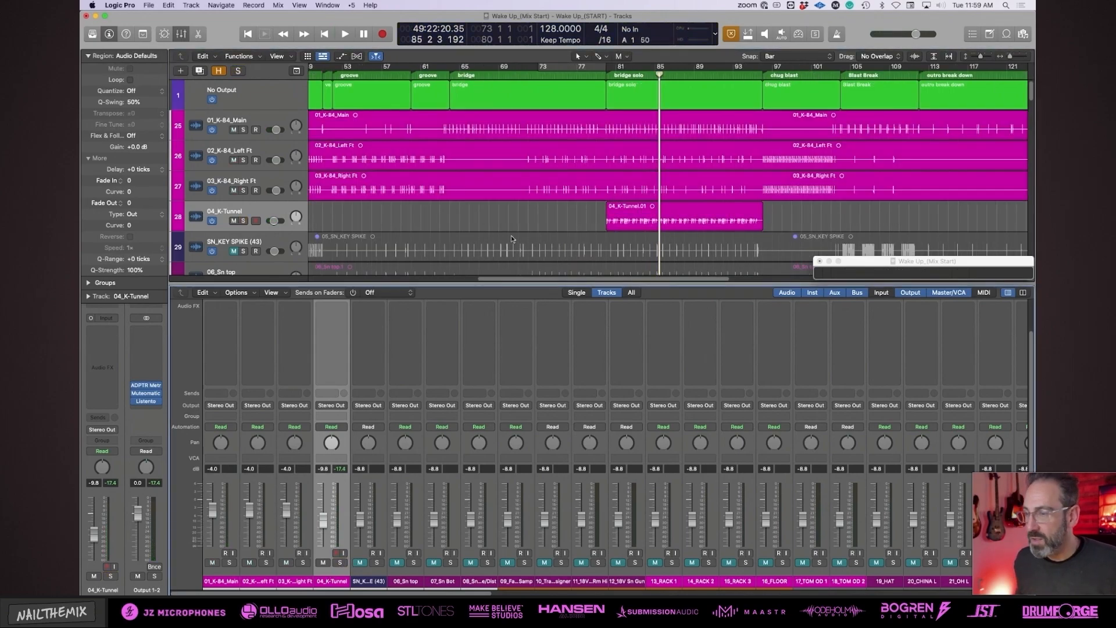
key(super+Left)
key(super+Up)
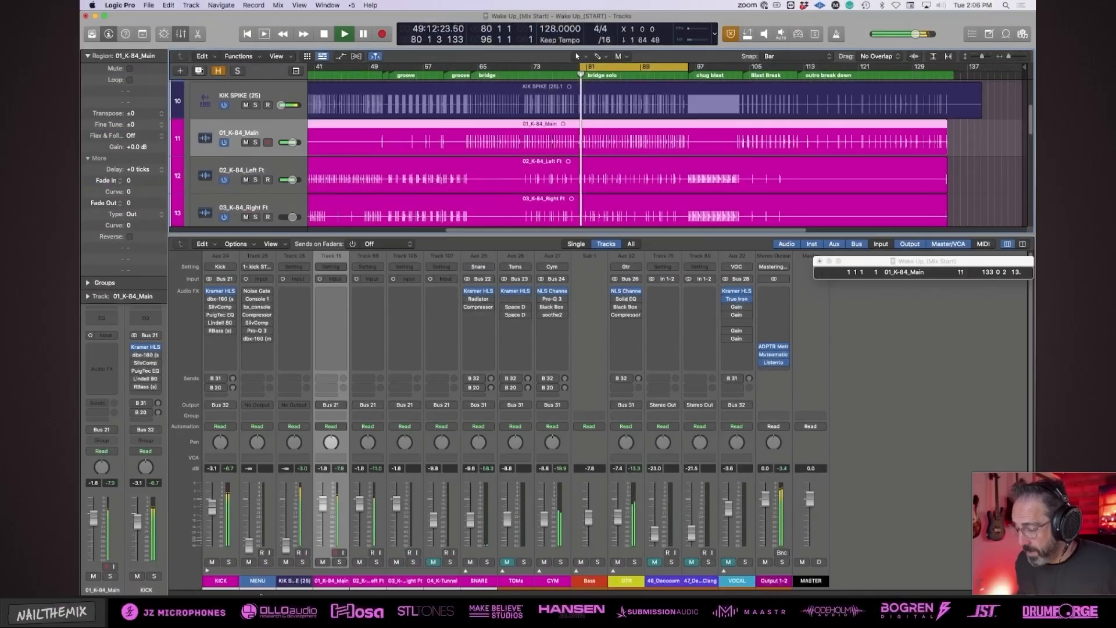
Move the MENU track below KIK SPIKE (25) and solo 01_K-84_Main for playback from the bridge solo.
key(space)
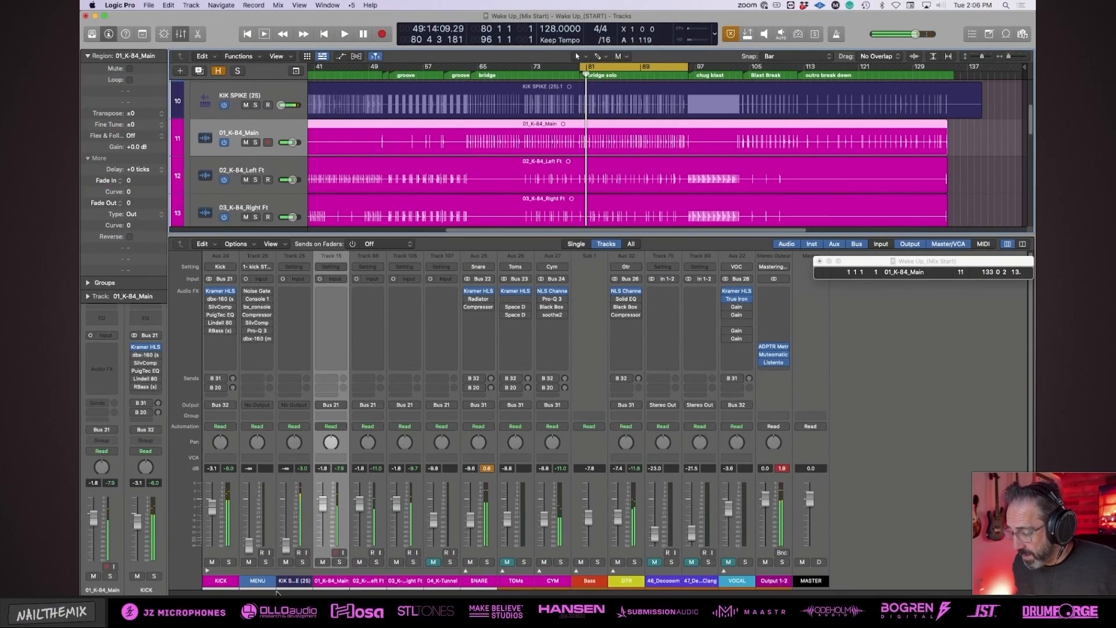
click(258, 580)
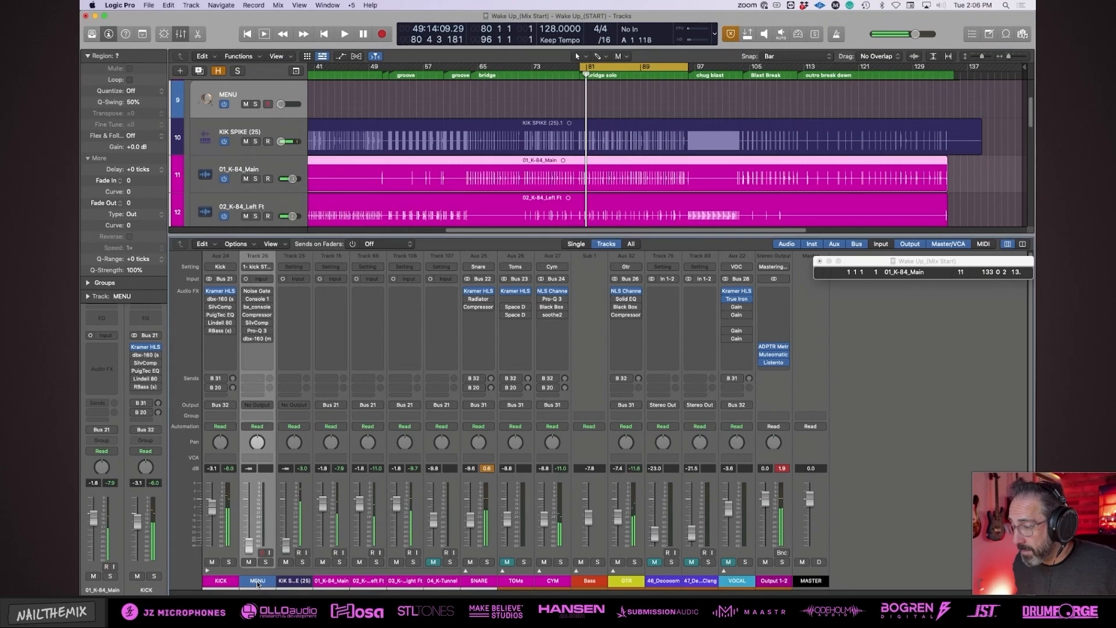
click(255, 179)
key(space)
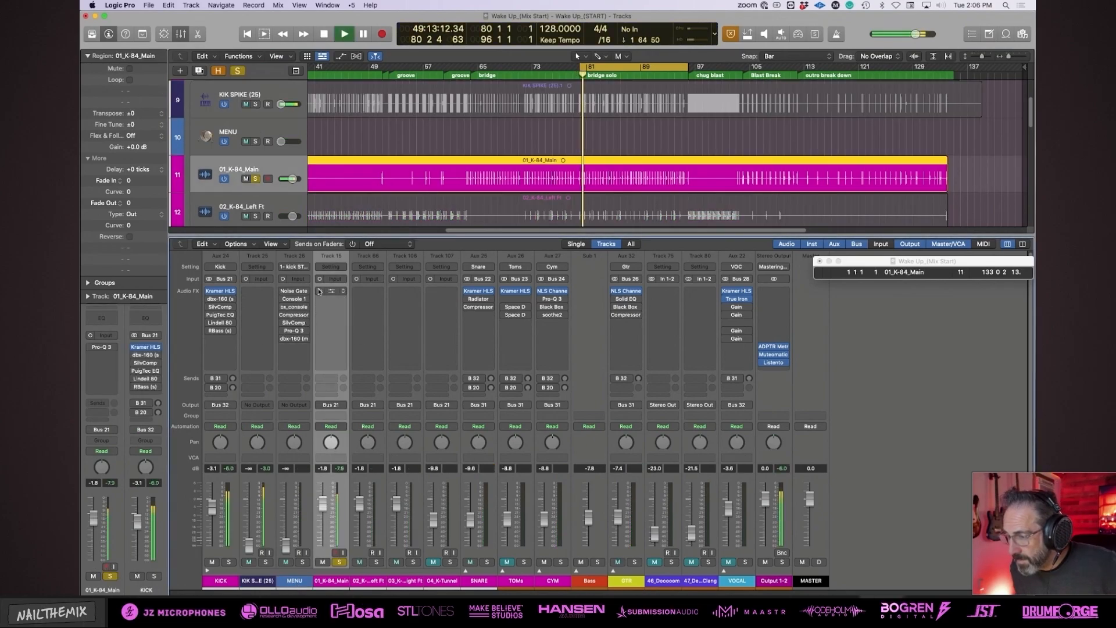
Enable Pro-Q 3 on 01_K-84_Main and shape its low end with a bell cut near 82 Hz and a boost below it.
click(331, 290)
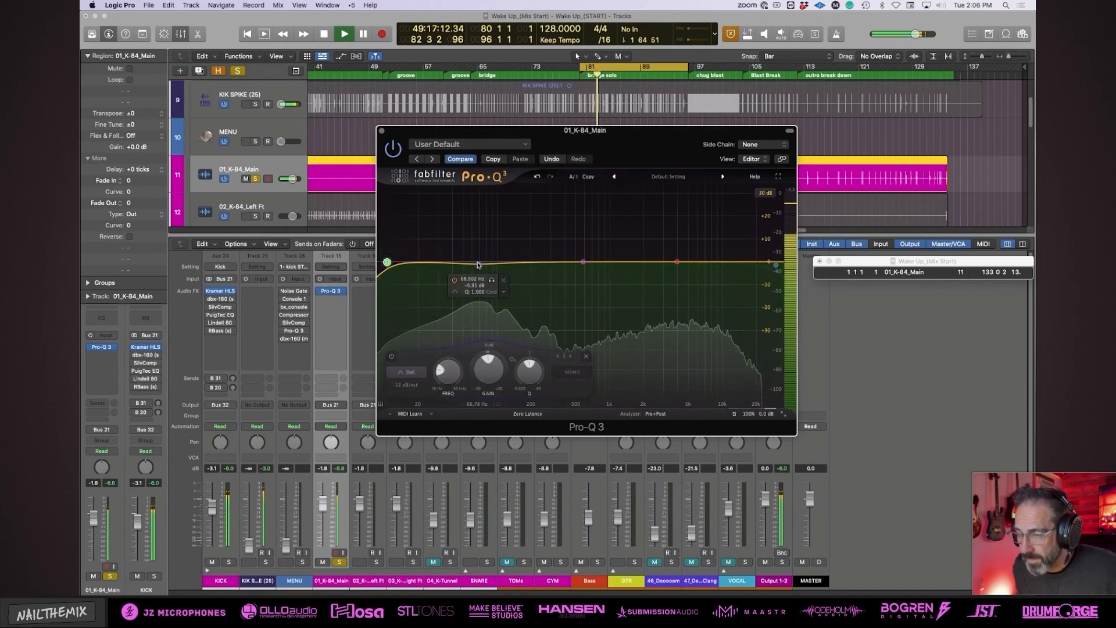
click(480, 270)
drag(480, 270, 479, 268)
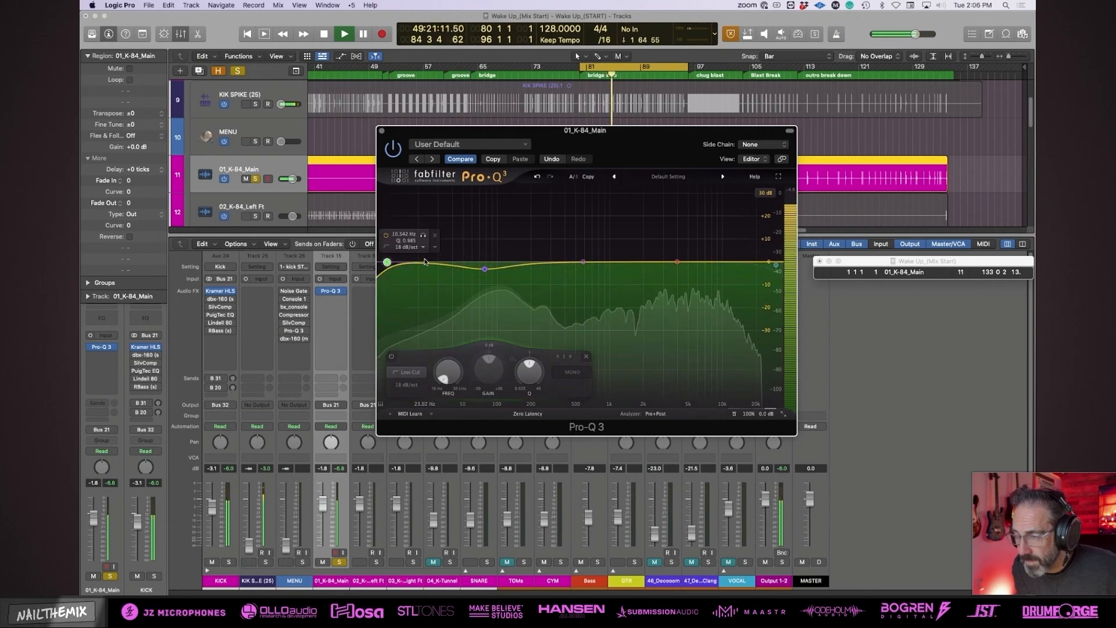
mouse_move(426, 262)
mouse_down()
mouse_move(440, 254)
mouse_move(430, 249)
mouse_up()
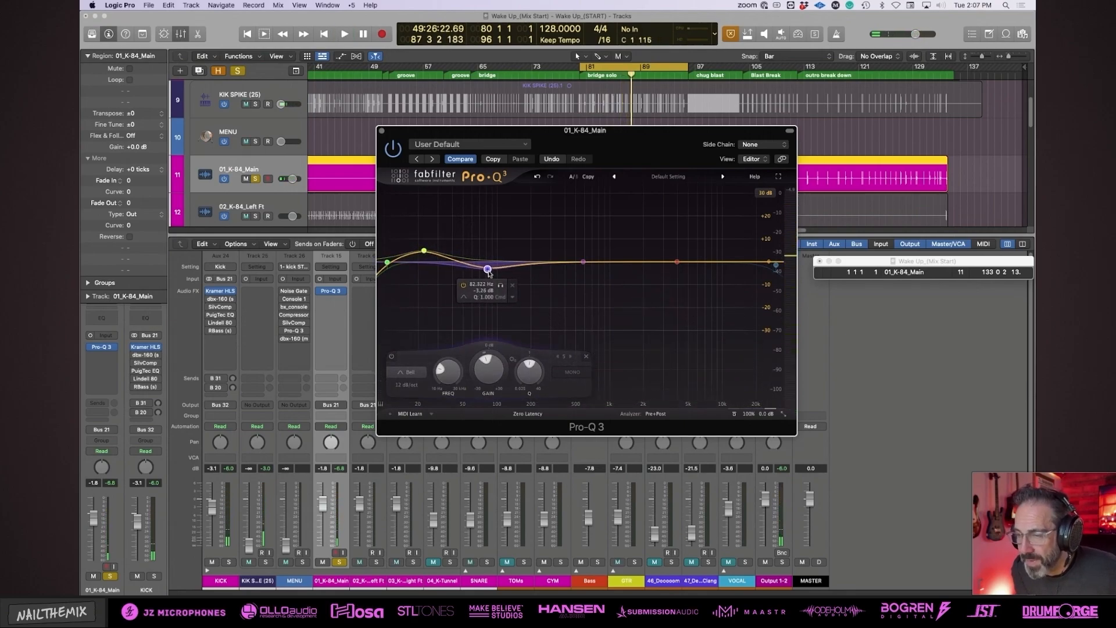
Refine the low-end EQ on 01_K-84_Main, setting the bell cut to about 79 Hz and -3.9 dB and nudging the boost below it.
key(space)
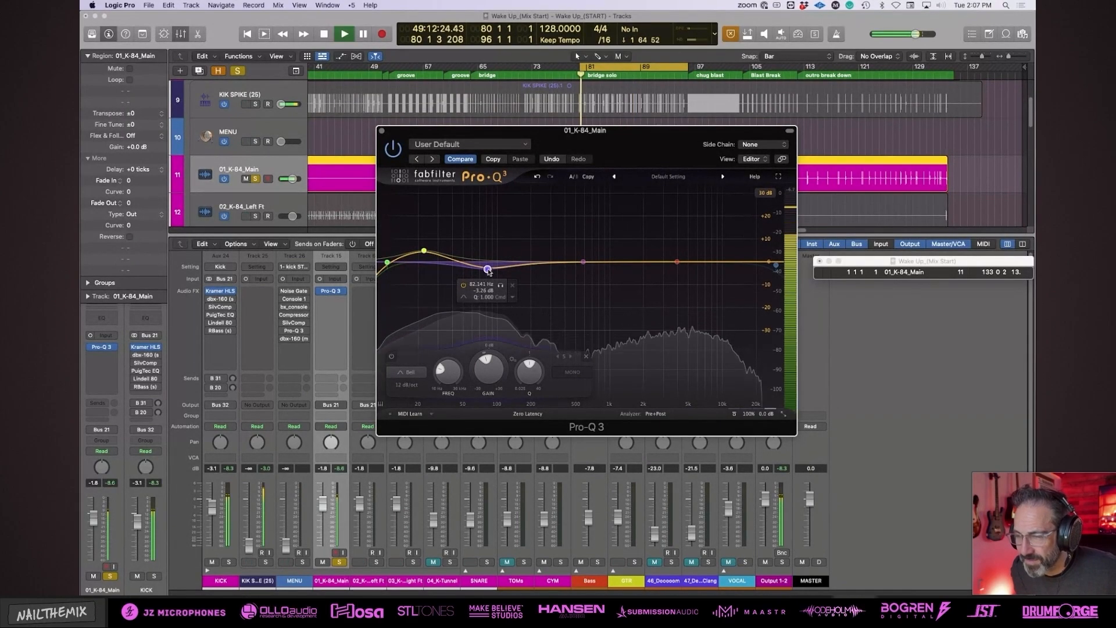
drag(489, 271, 486, 273)
key(space)
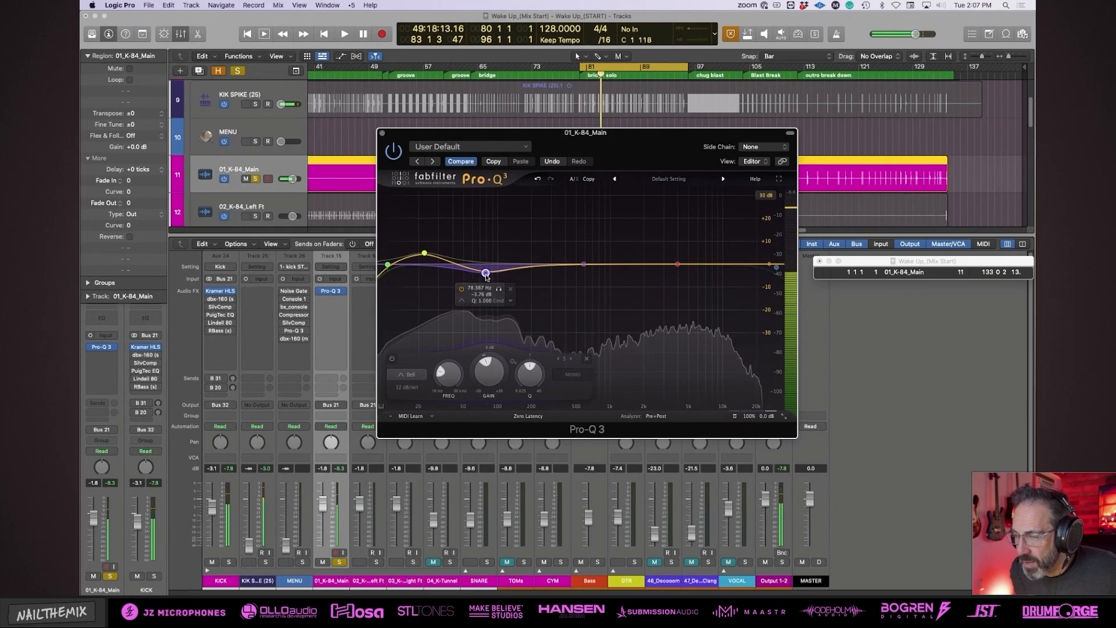
drag(426, 254, 486, 274)
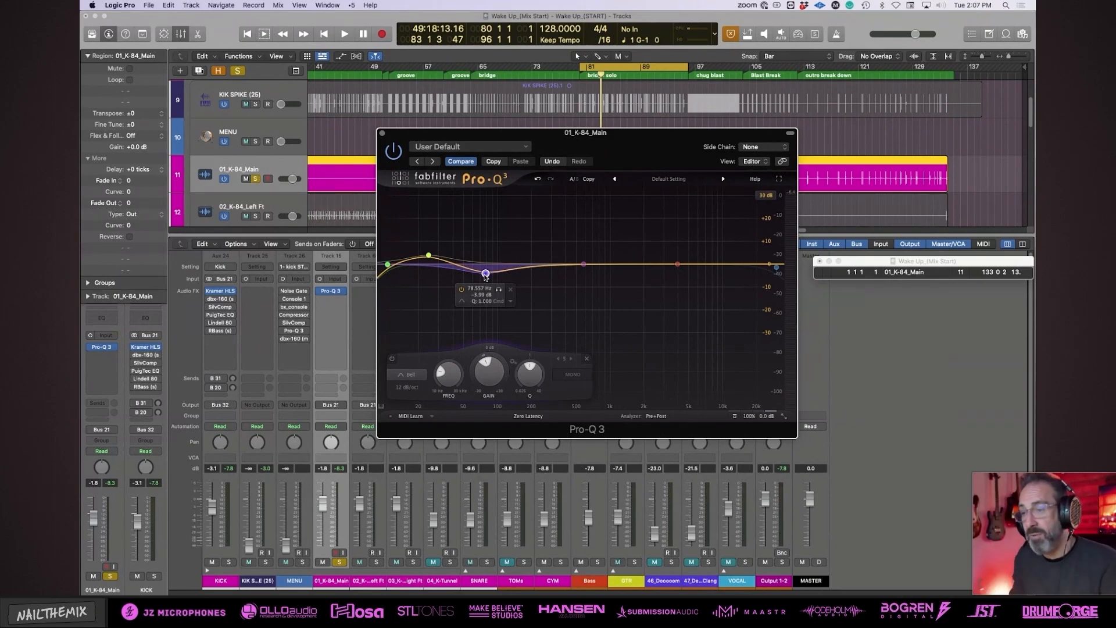
Play the mix, clear the solo on 01_K-84_Main and raise its fader to 0.4 dB.
key(space)
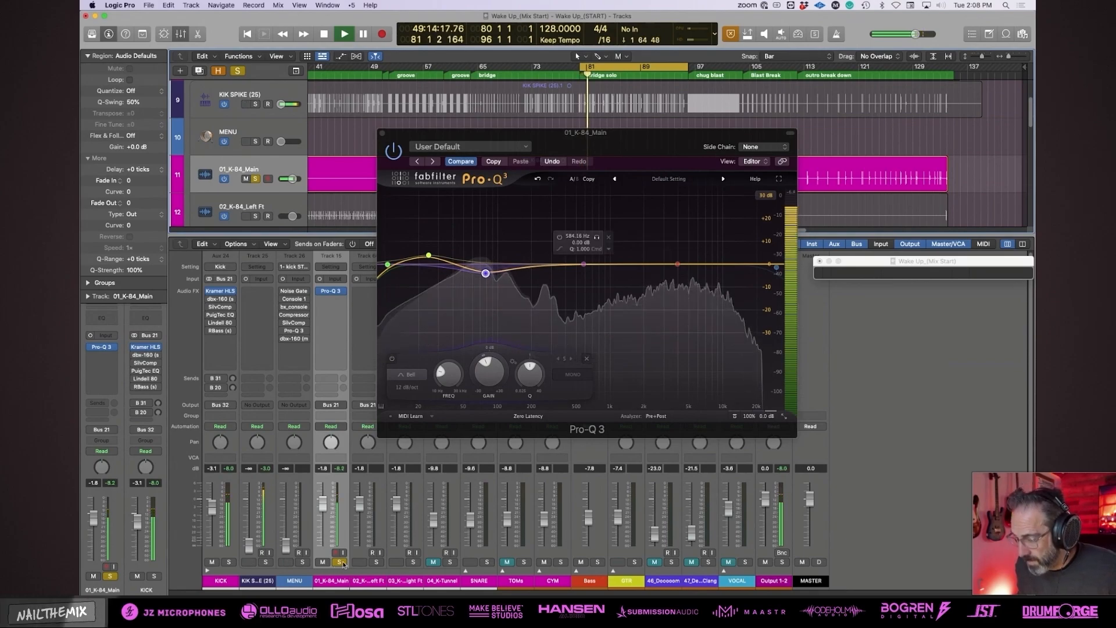
key(s)
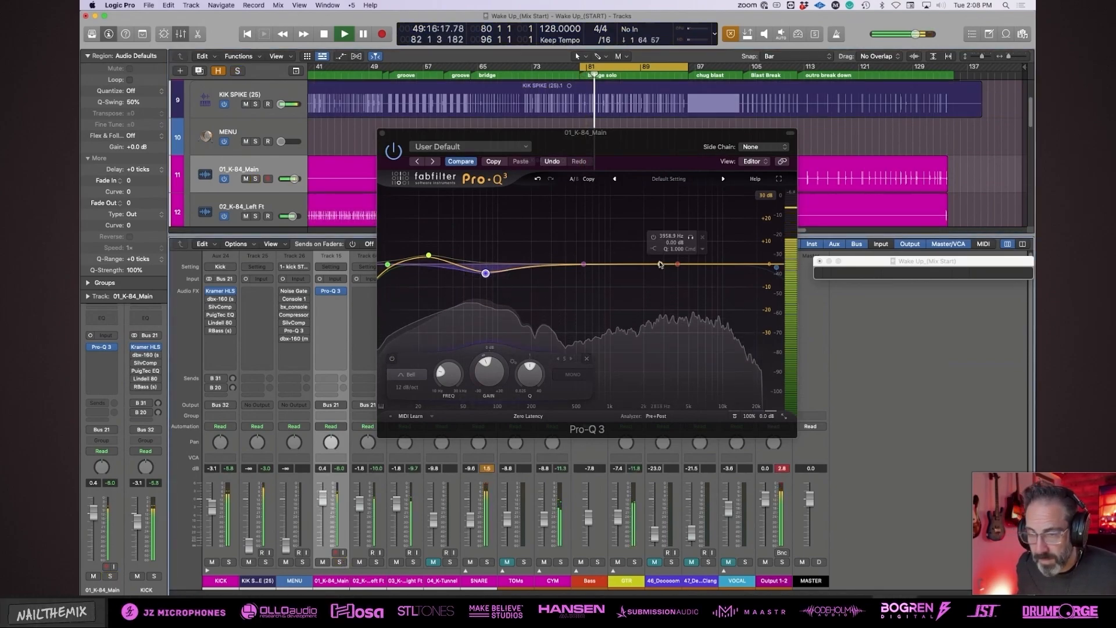
Add a wide, moderate bell boost in the upper mids of the 01_K-84_Main Pro-Q 3 curve.
mouse_move(667, 264)
mouse_down()
mouse_move(661, 221)
mouse_move(663, 245)
mouse_up()
scroll(663, 245, down, 10)
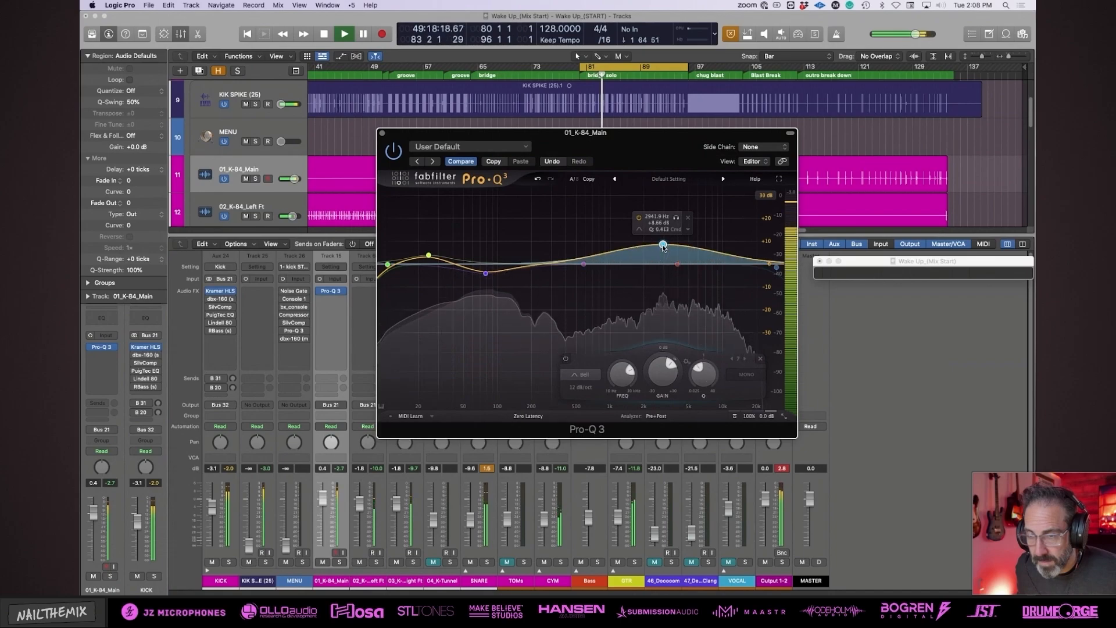
scroll(663, 244, up, 5)
drag(660, 242, 685, 258)
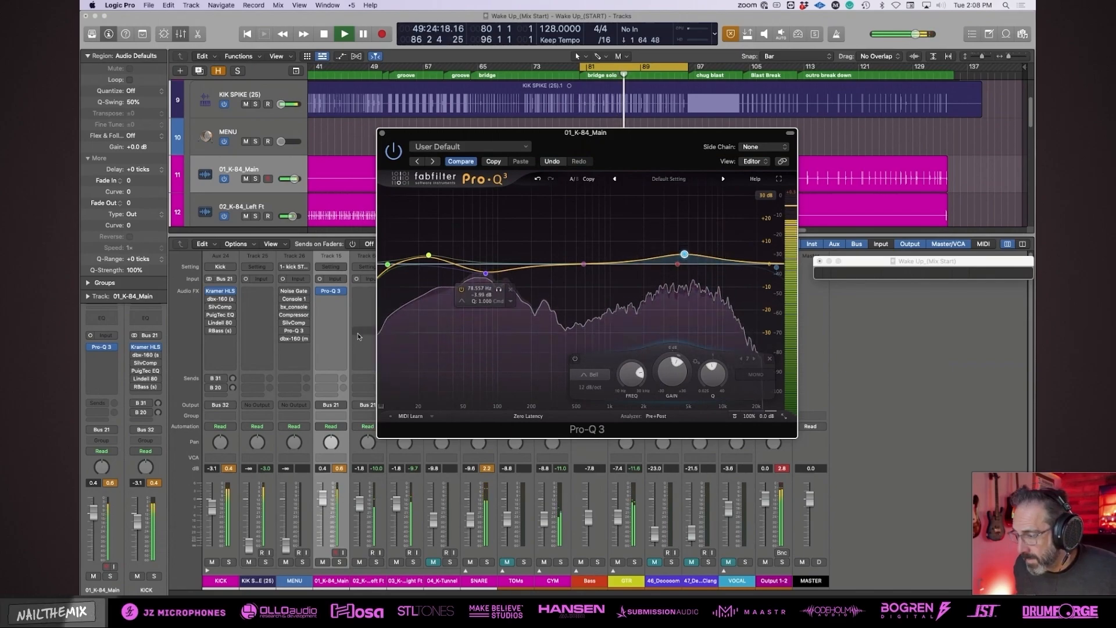
Add the dbx-160 (m) compressor after Pro-Q 3 on 01_K-84_Main and solo the track during playback.
key(space)
drag(220, 299, 312, 340)
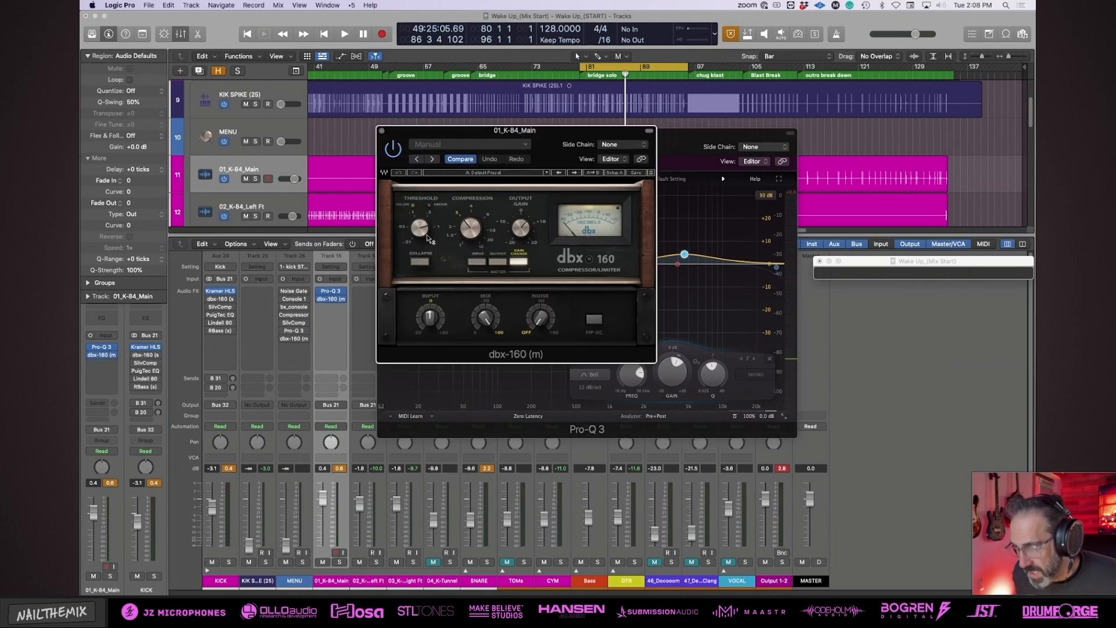
key(space)
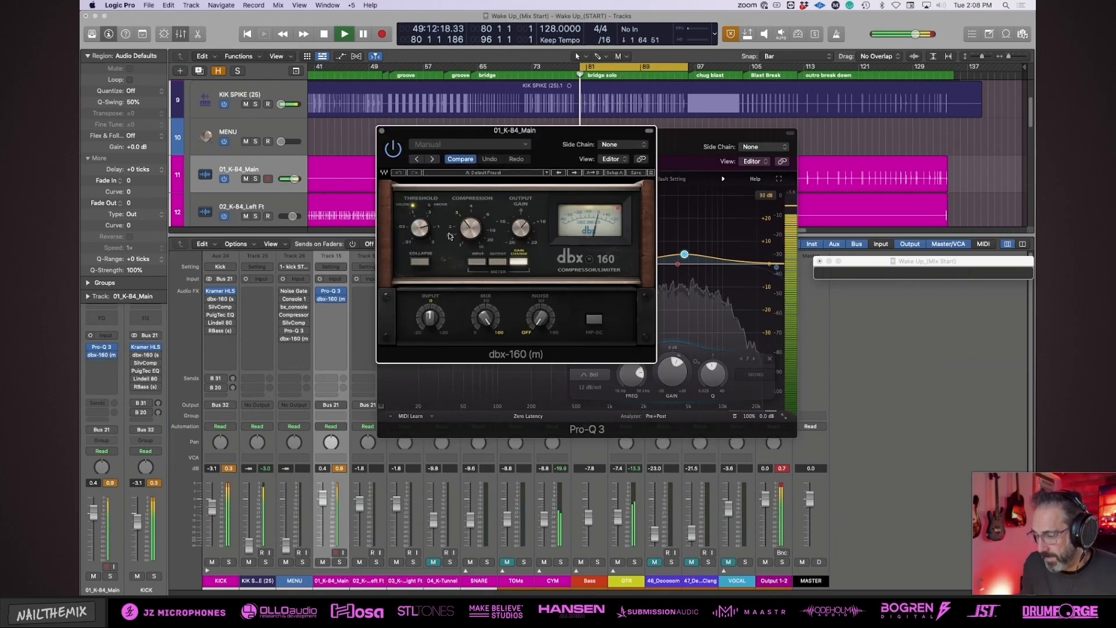
click(340, 561)
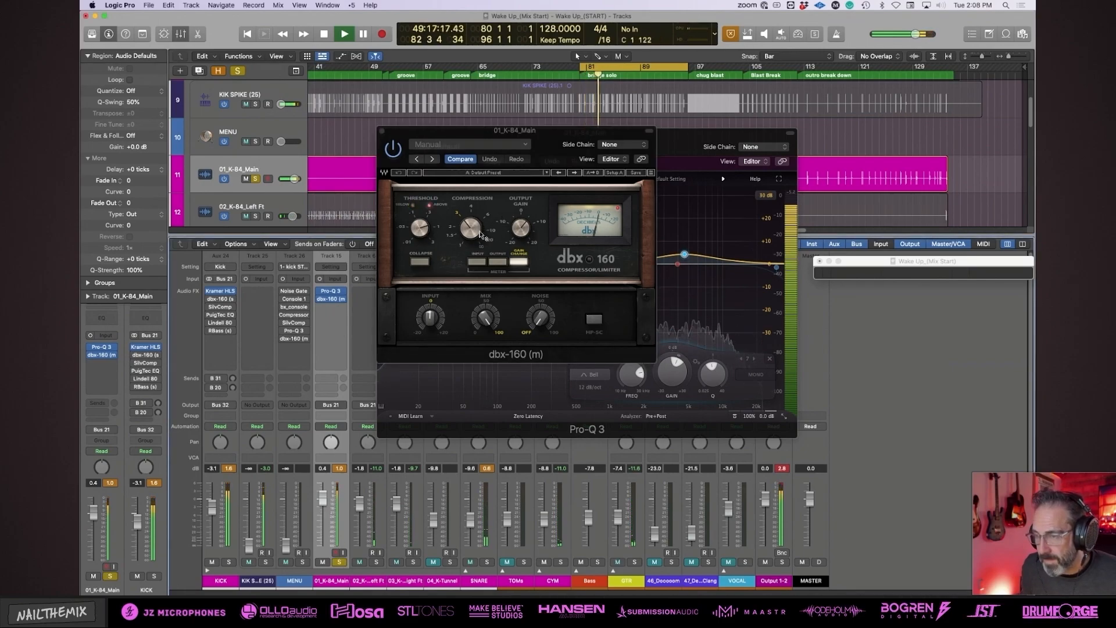
Adjust the dbx-160's threshold and output gain while listening to the soloed 01_K-84_Main.
click(419, 228)
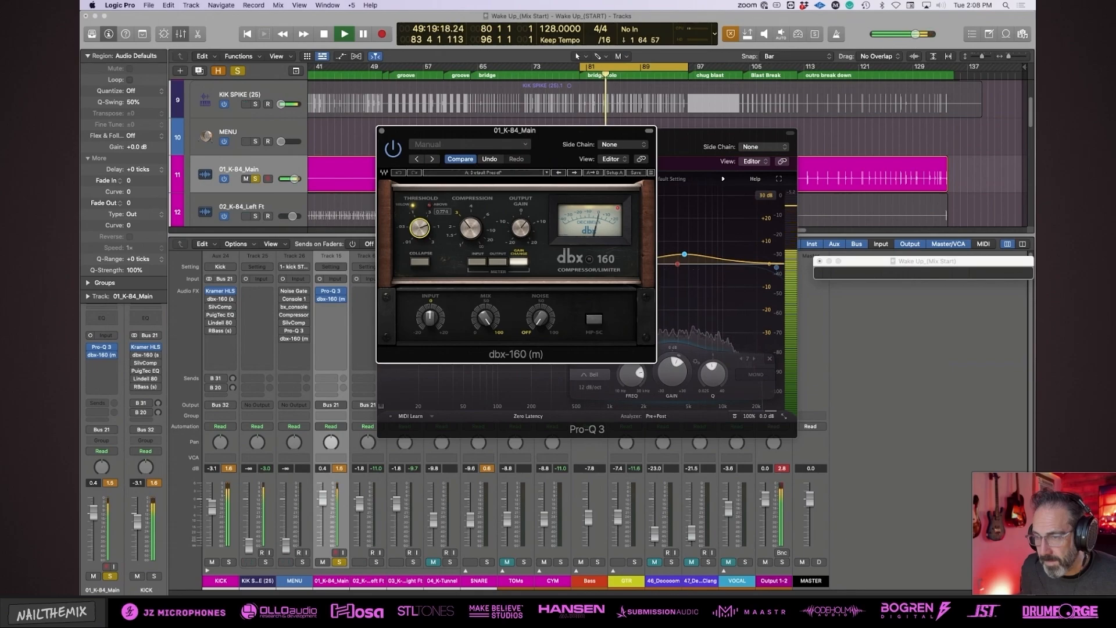
drag(420, 228, 420, 229)
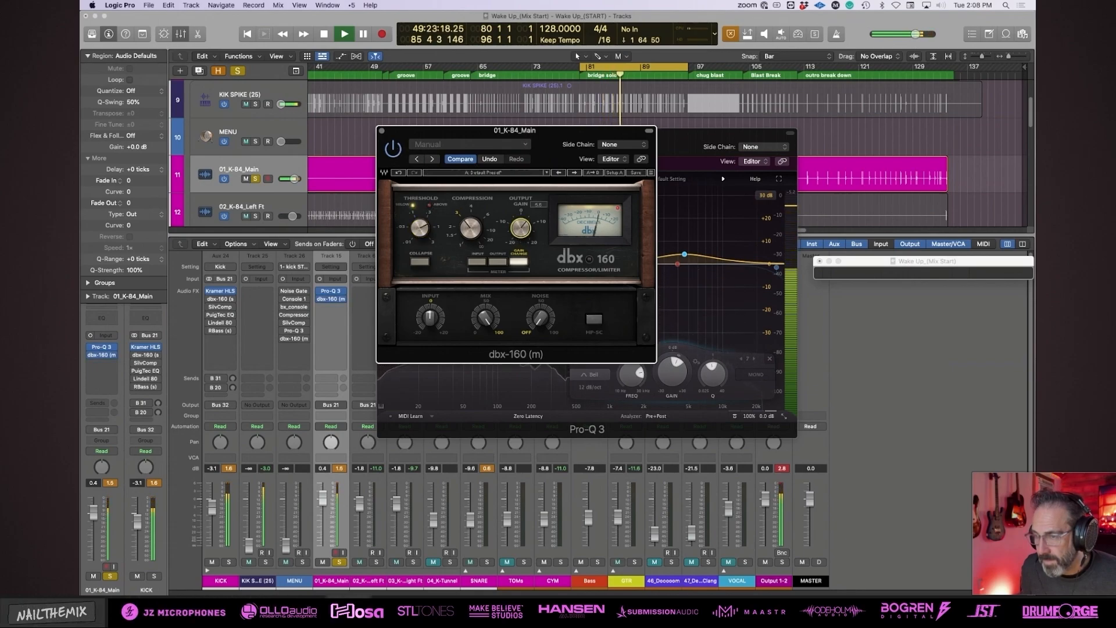
key(space)
click(522, 228)
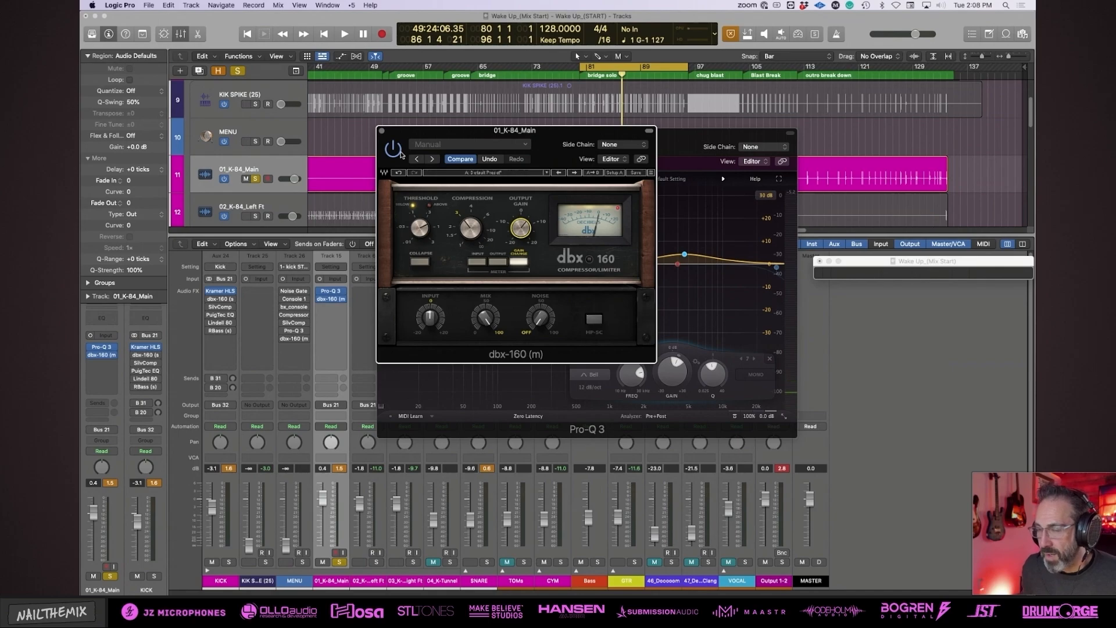
Compare 01_K-84_Main with the dbx-160 bypassed and enabled during playback, and close the compressor window.
key(space)
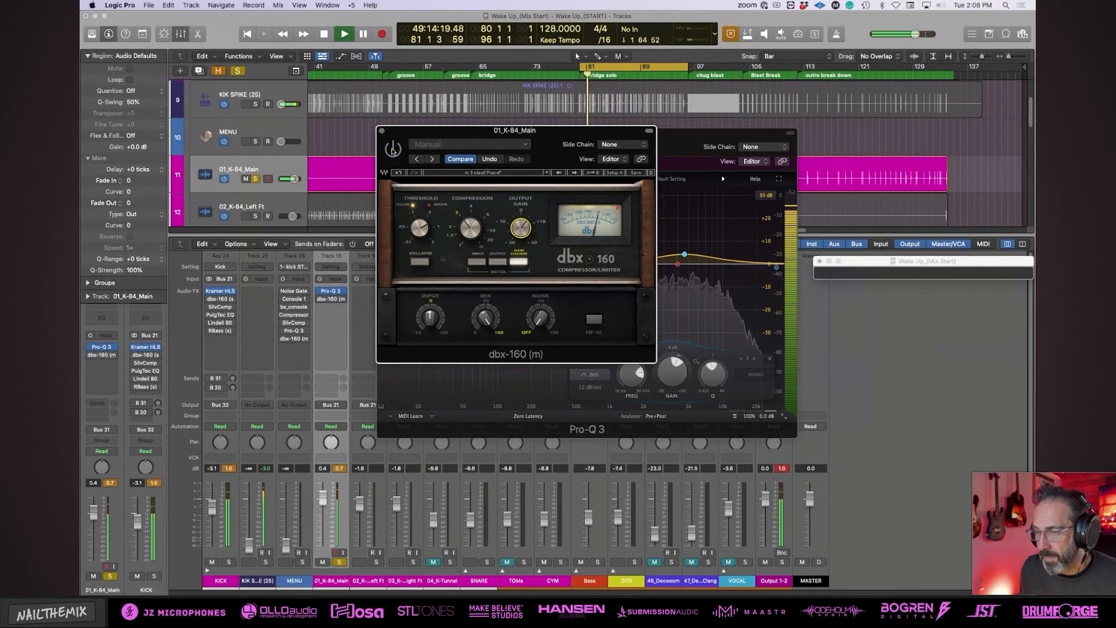
mouse_move(519, 229)
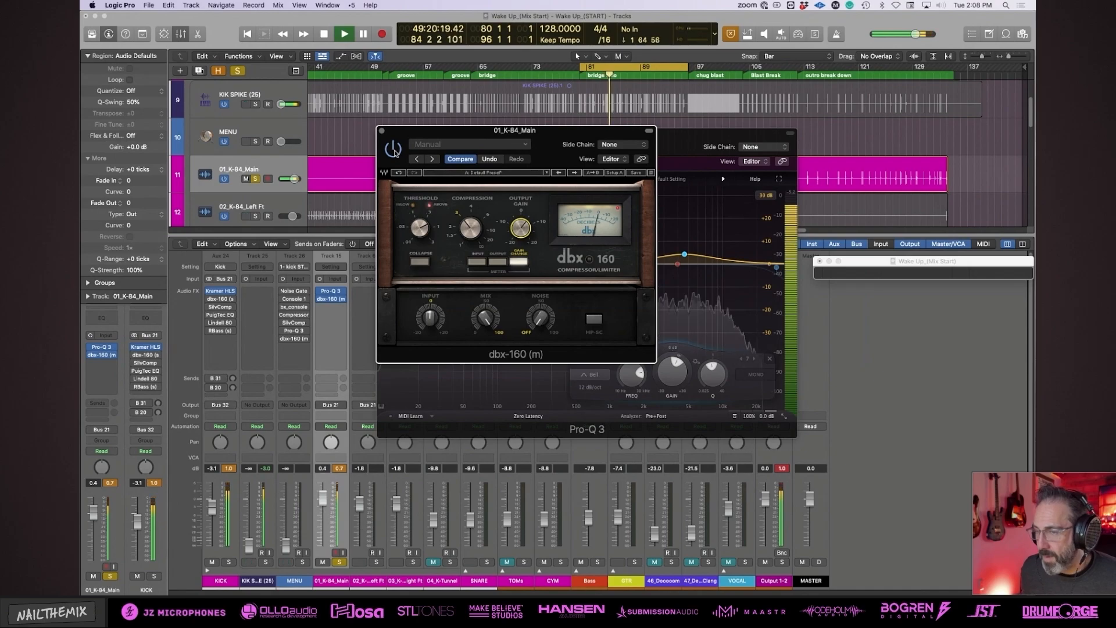
key(space)
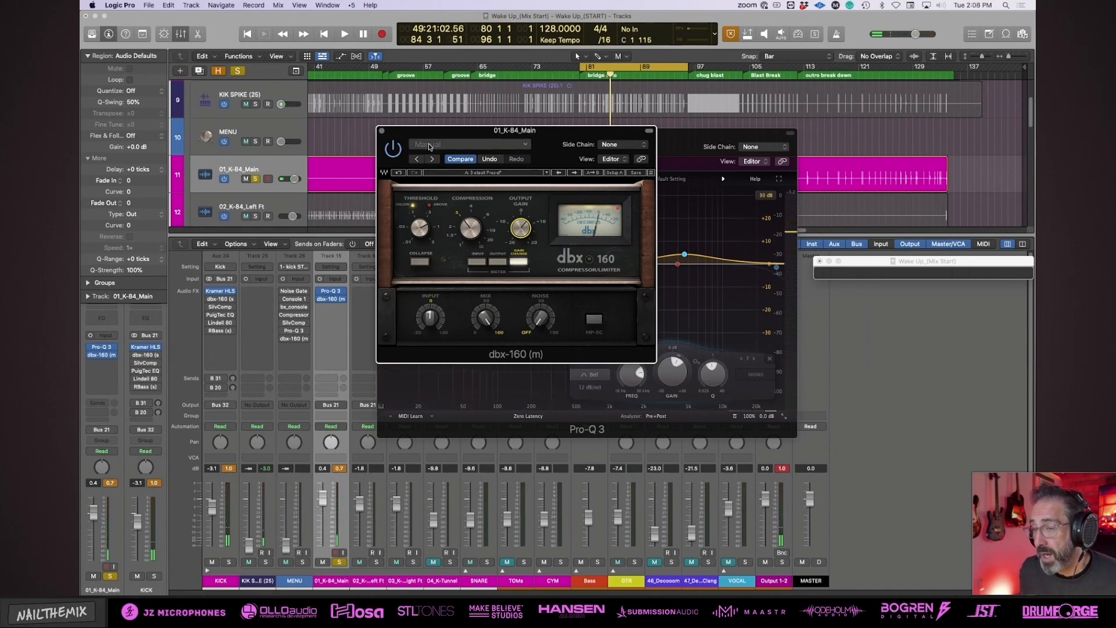
key(space)
click(381, 130)
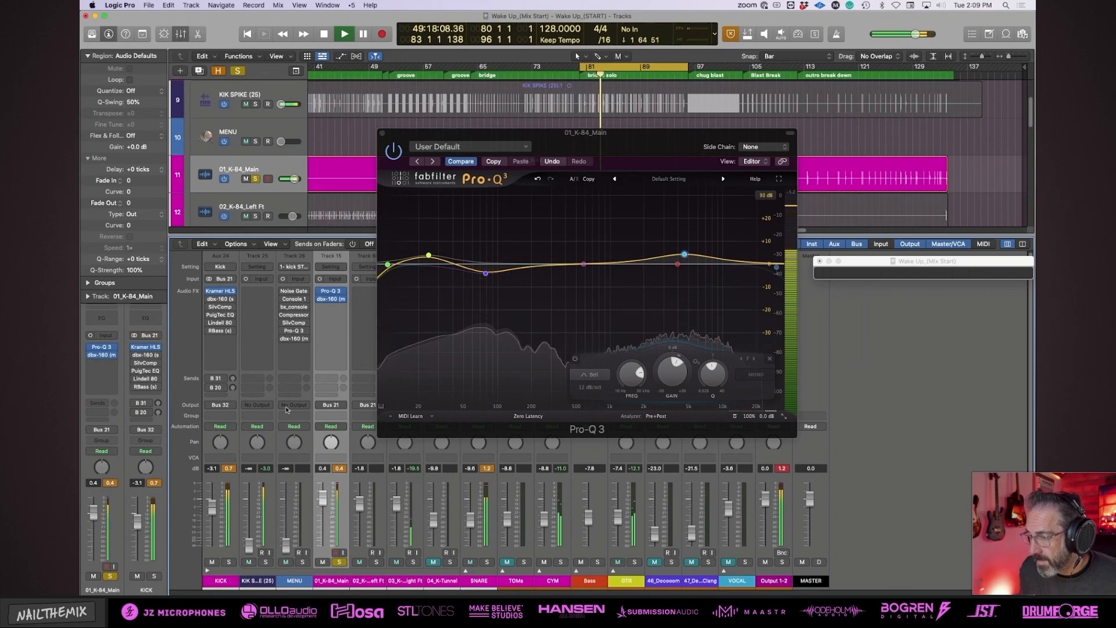
Stop playback and insert the Space Designer reverb after the dbx-160 on 01_K-84_Main.
key(space)
click(331, 306)
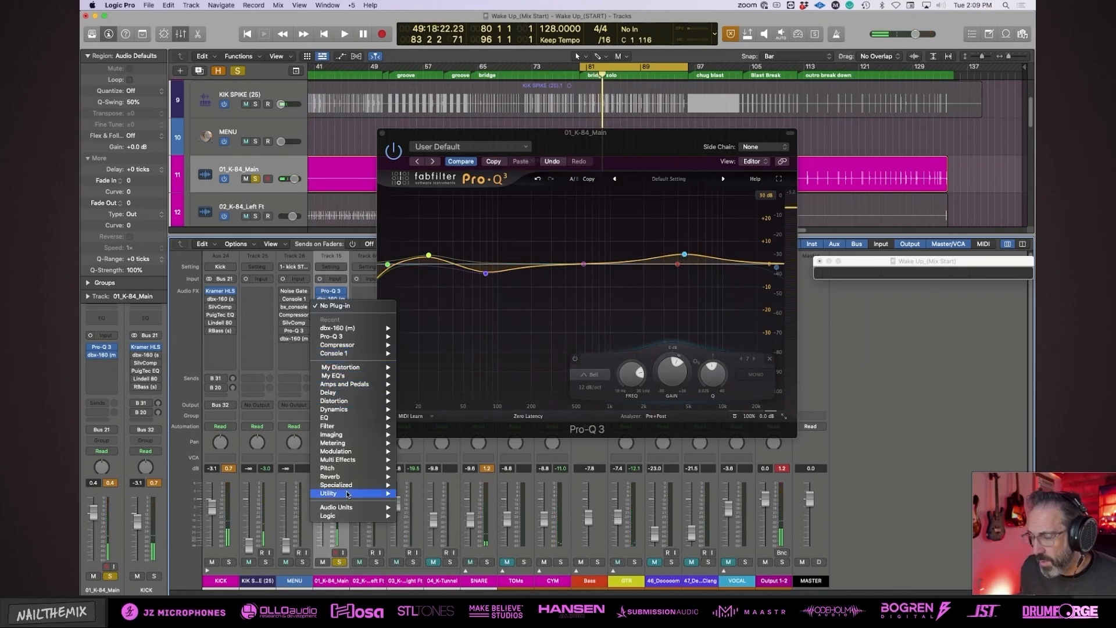
mouse_move(344, 460)
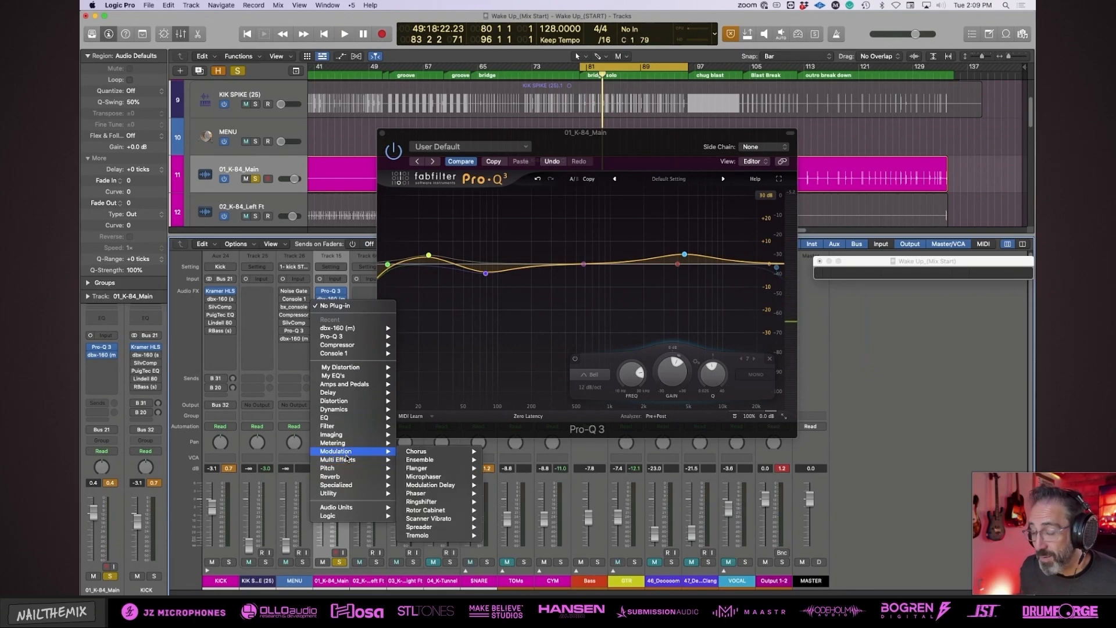
mouse_move(347, 511)
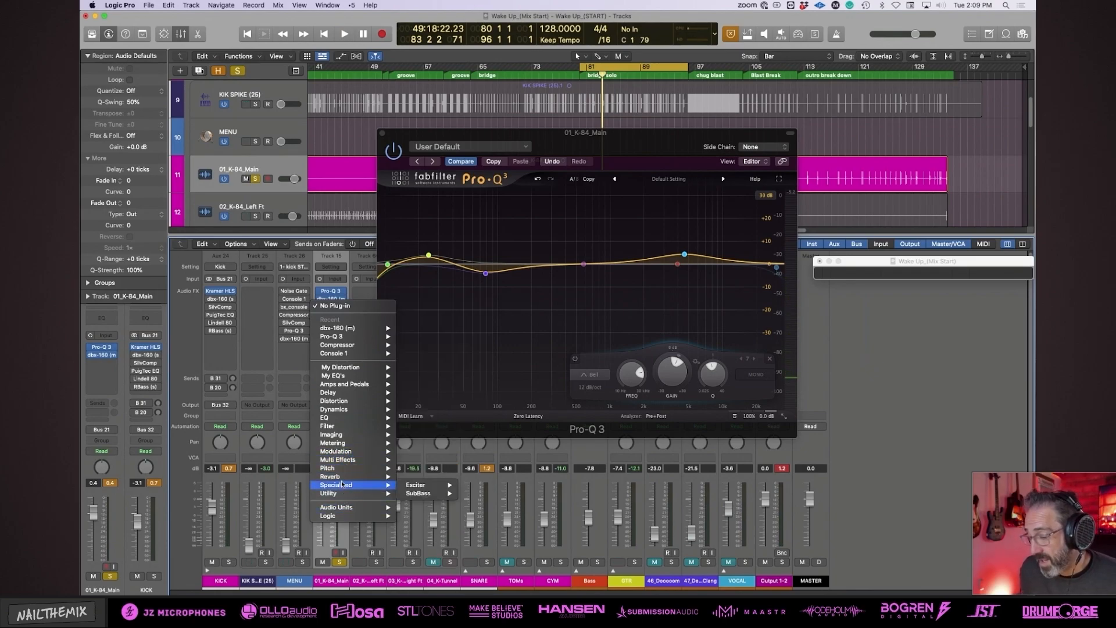
mouse_move(415, 478)
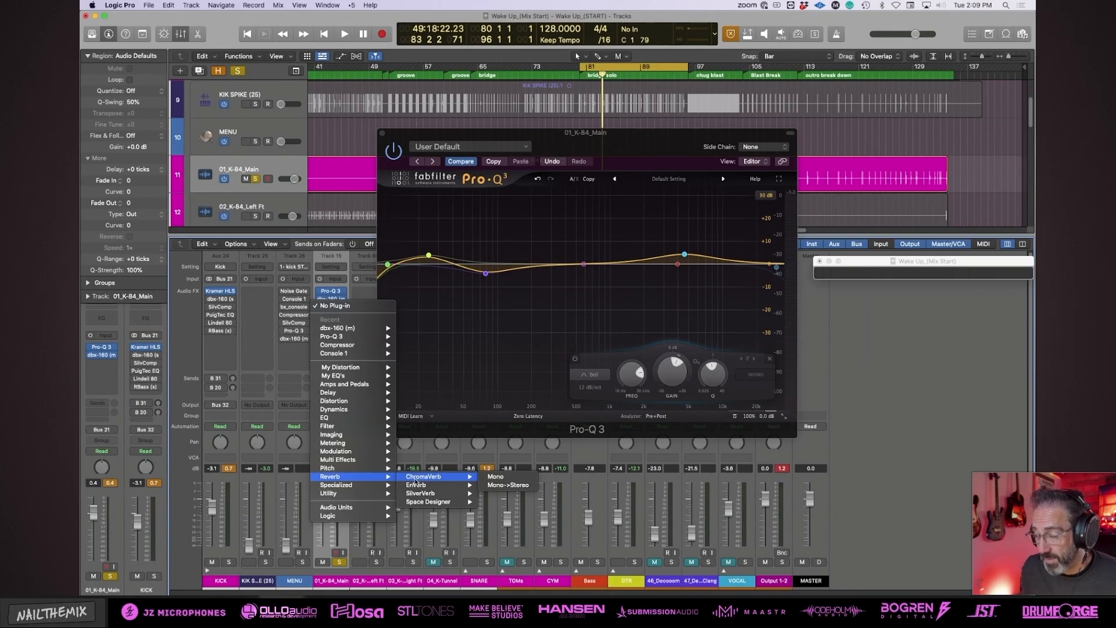
mouse_move(453, 501)
click(507, 502)
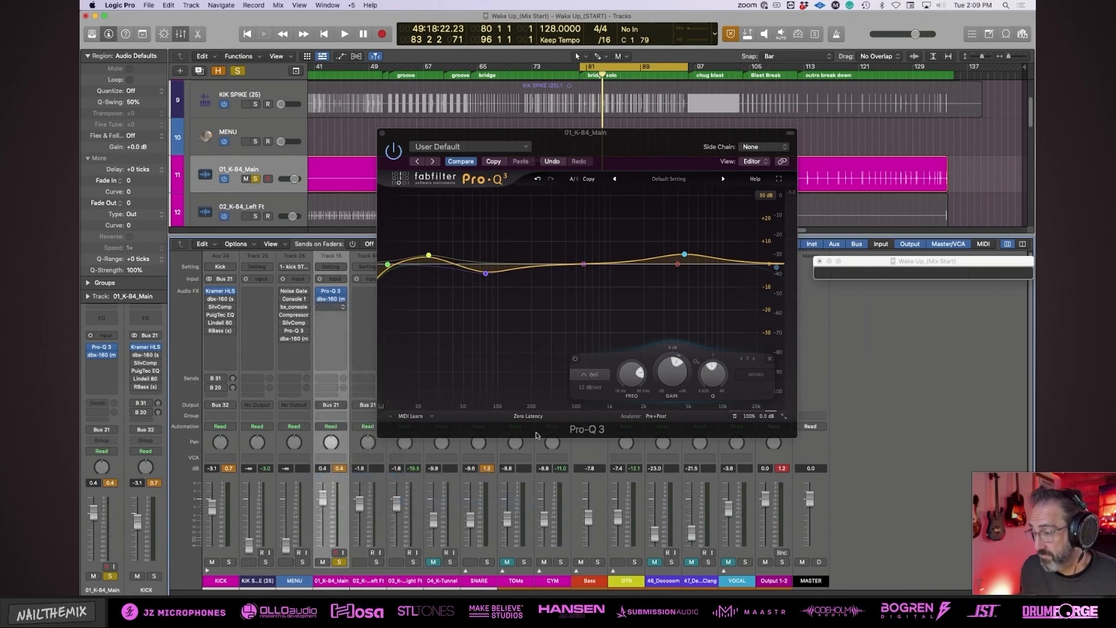
Load the 0.4s Reflexion Room small-room preset in Space Designer and audition the following presets up to 0.5s Medium Chamber during playback.
click(445, 144)
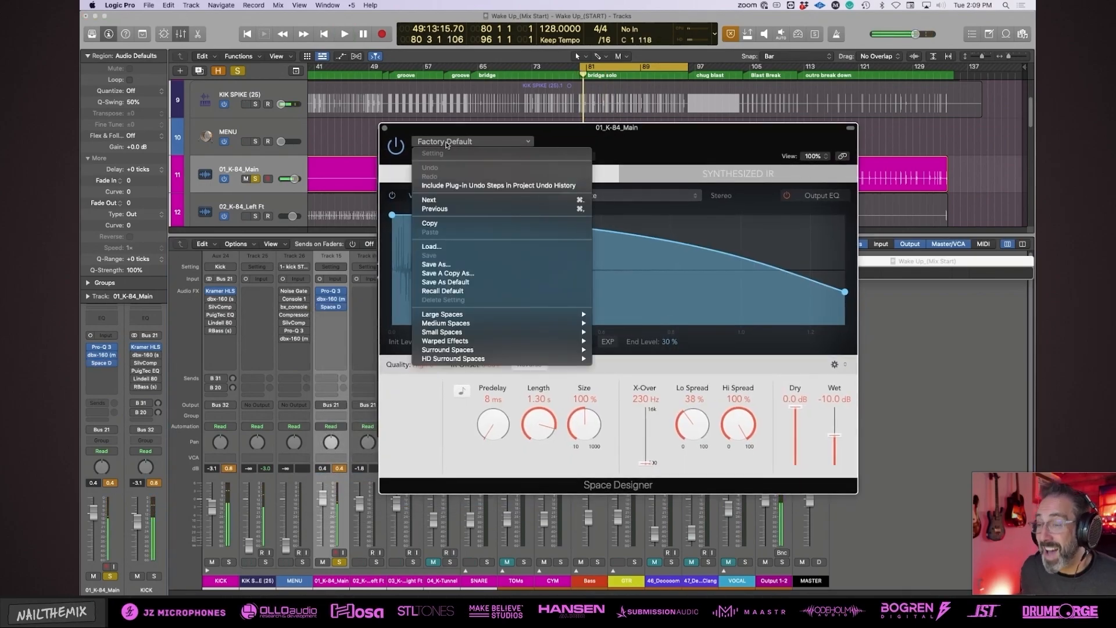
mouse_move(473, 332)
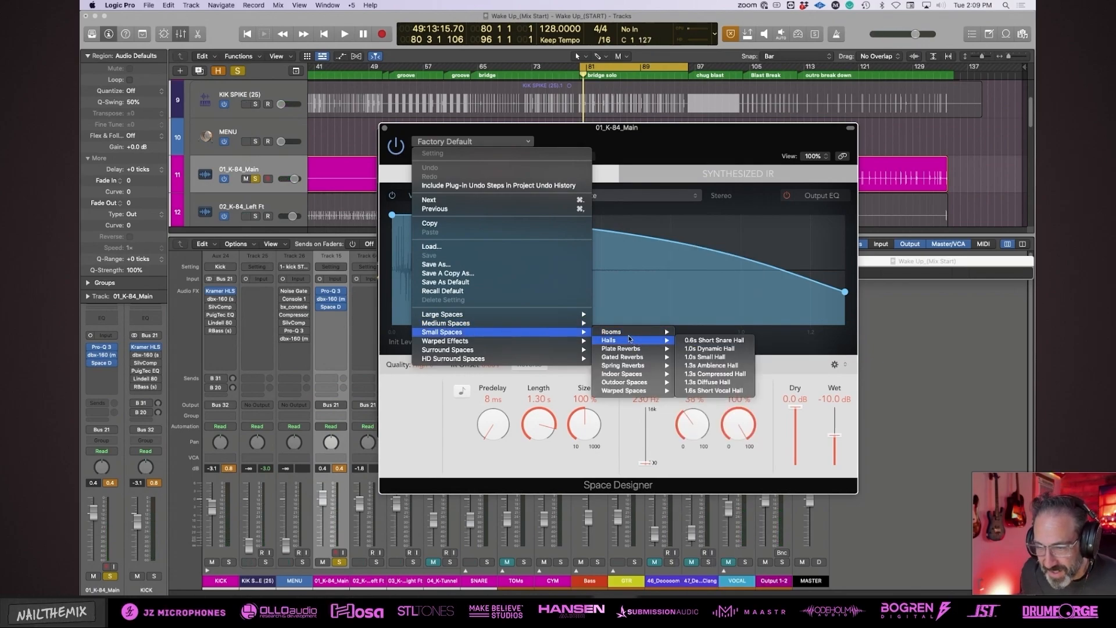
click(719, 323)
key(space)
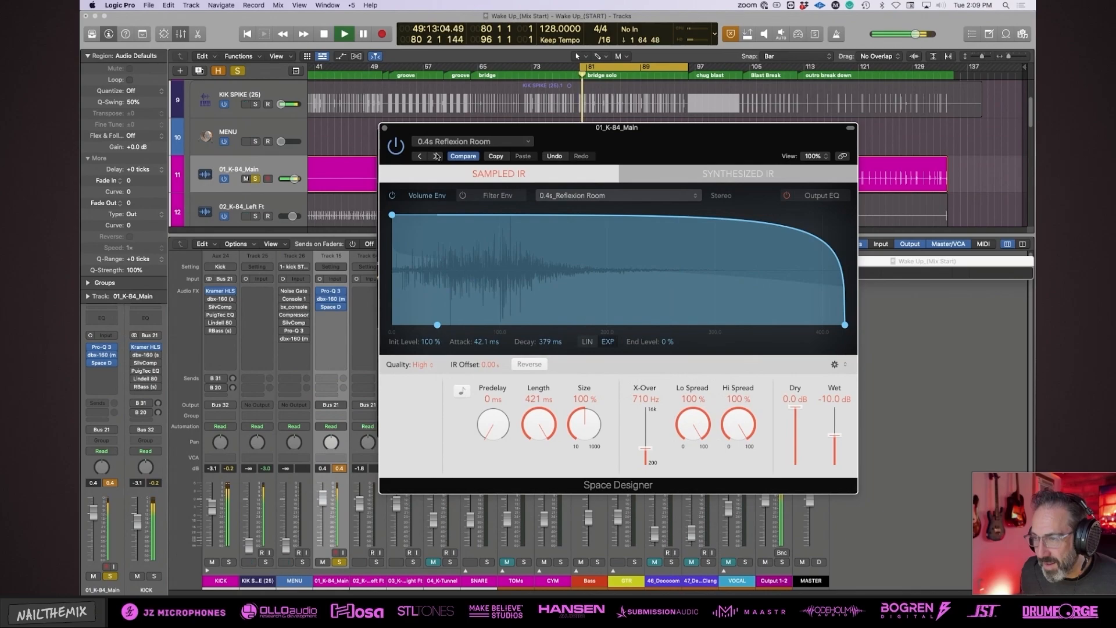
click(436, 156)
click(436, 157)
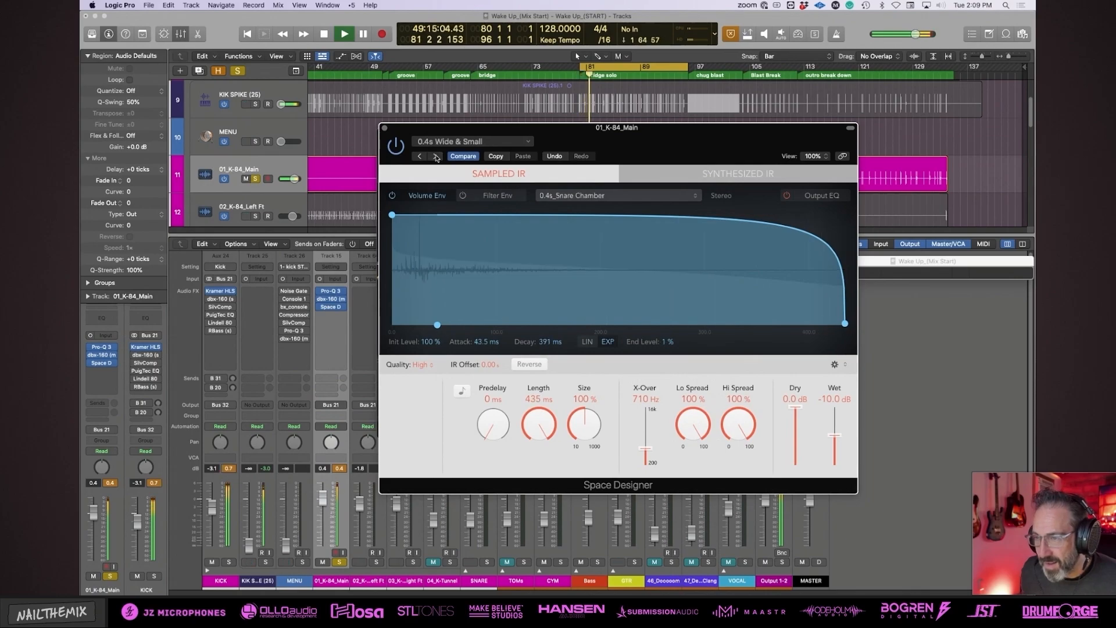
click(437, 156)
click(437, 156)
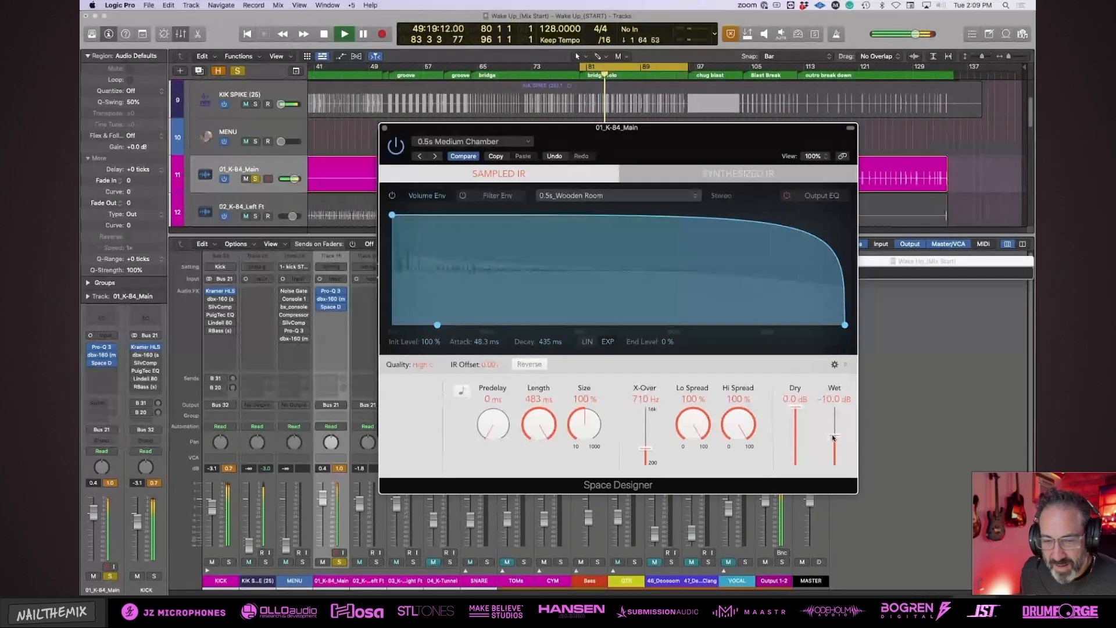
Try a lower wet level in Space Designer and audition the following presets through the Drum Booths to 0.6s Wooden Studio.
drag(832, 437, 834, 442)
click(433, 157)
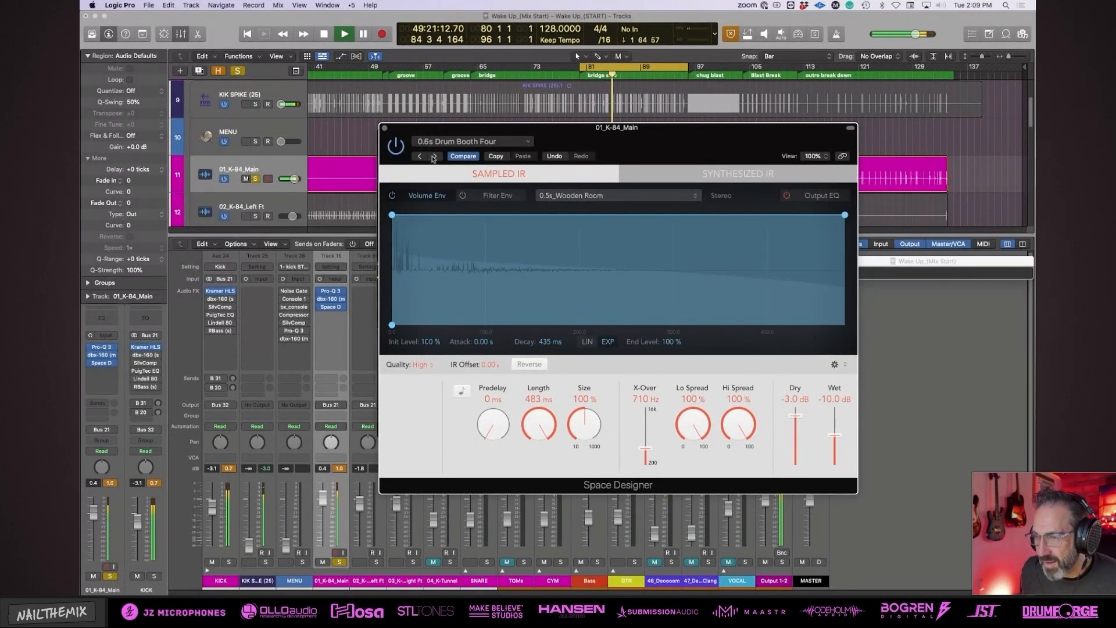
click(434, 156)
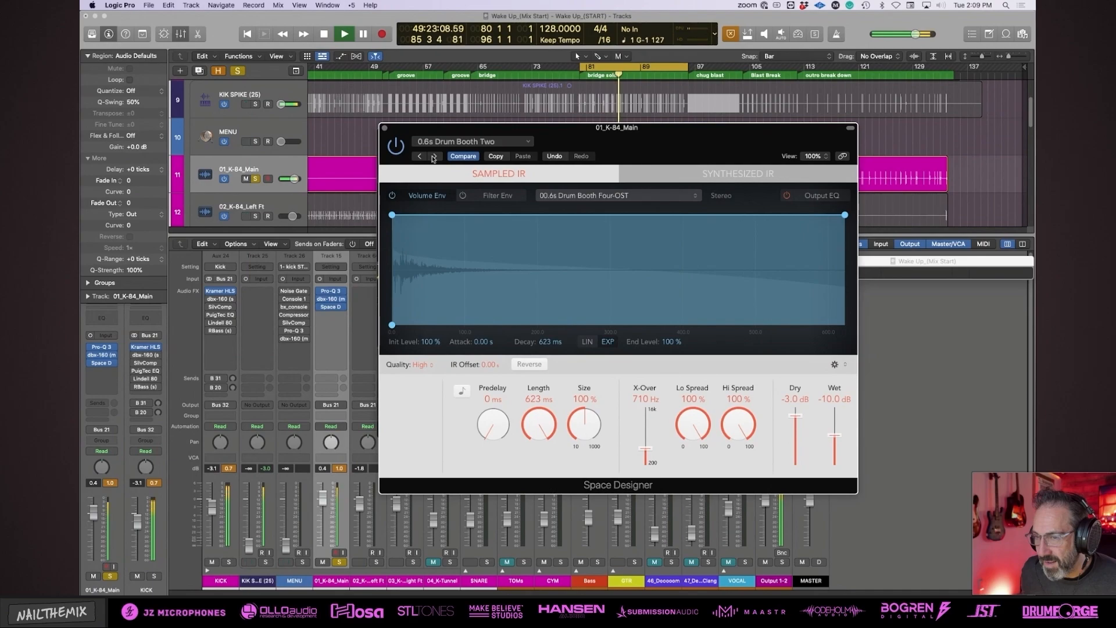
click(434, 157)
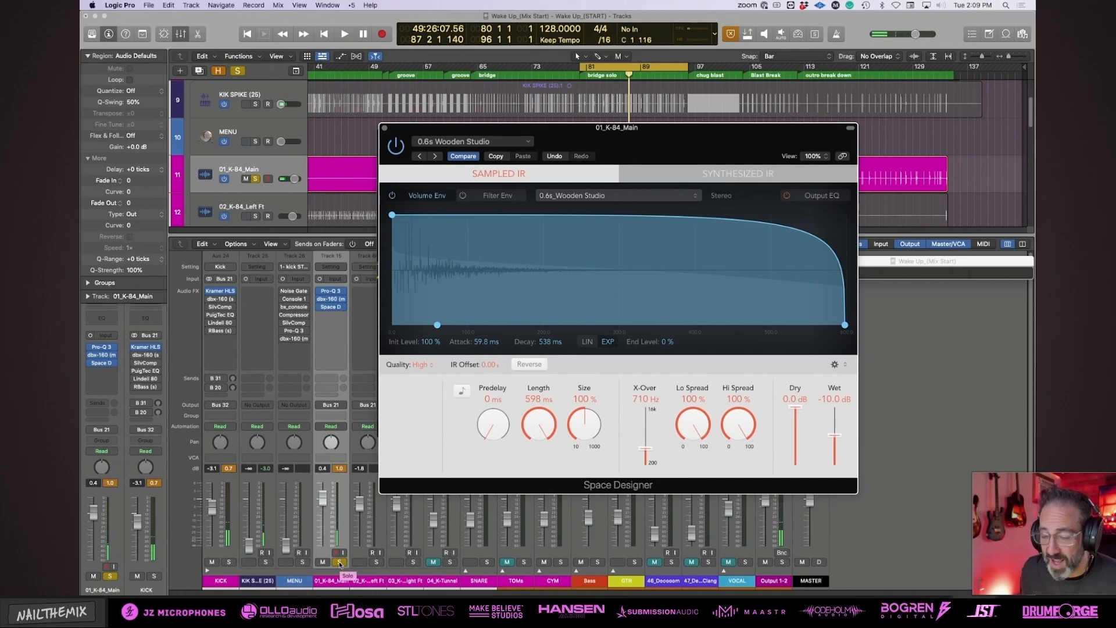
Unsolo 01_K-84_Main and audition further Space Designer presets in the full mix, settling on 0.7s Realistic Room.
click(340, 562)
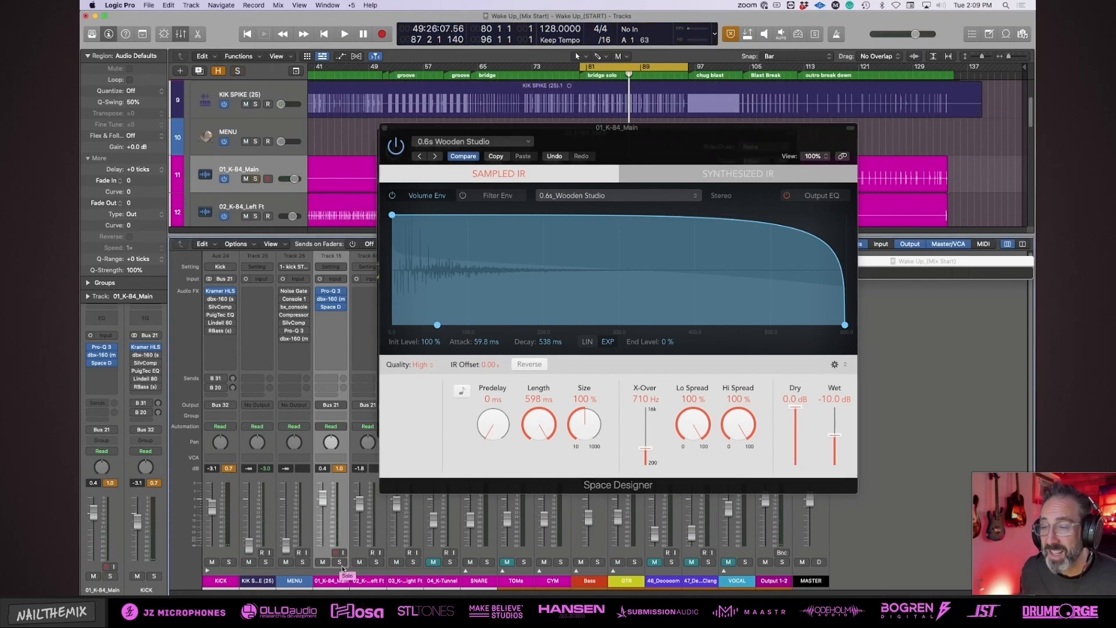
key(space)
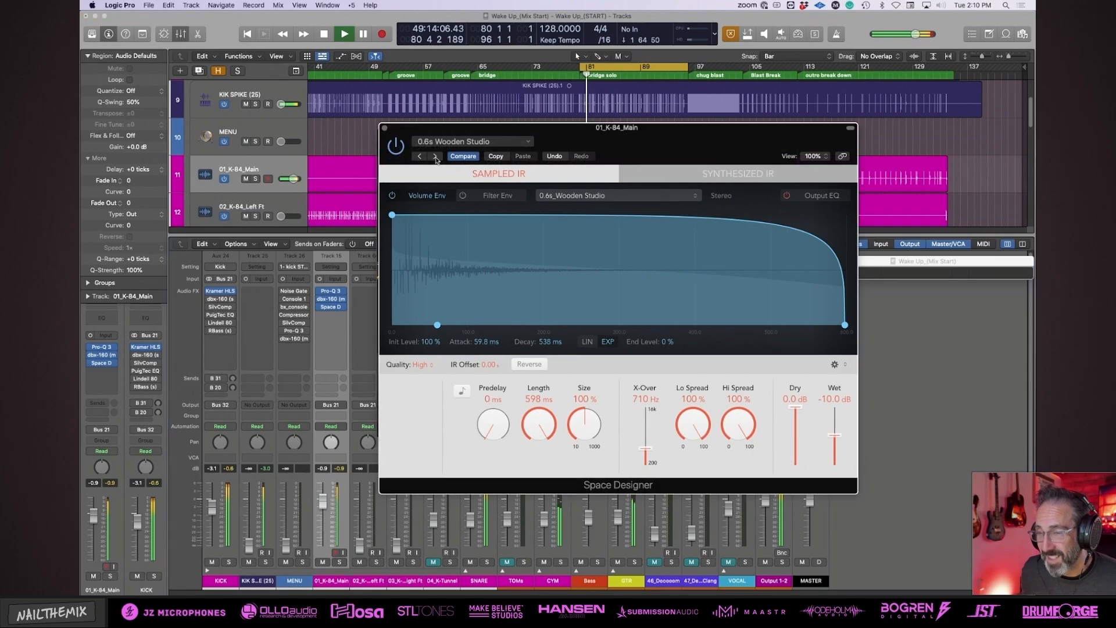
click(435, 156)
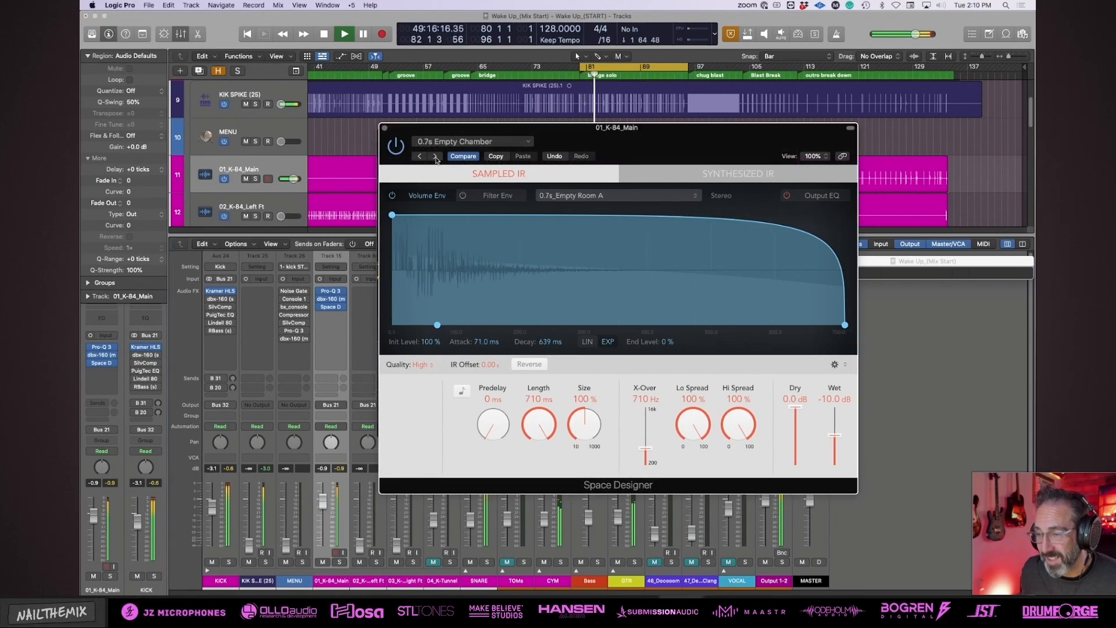
click(436, 156)
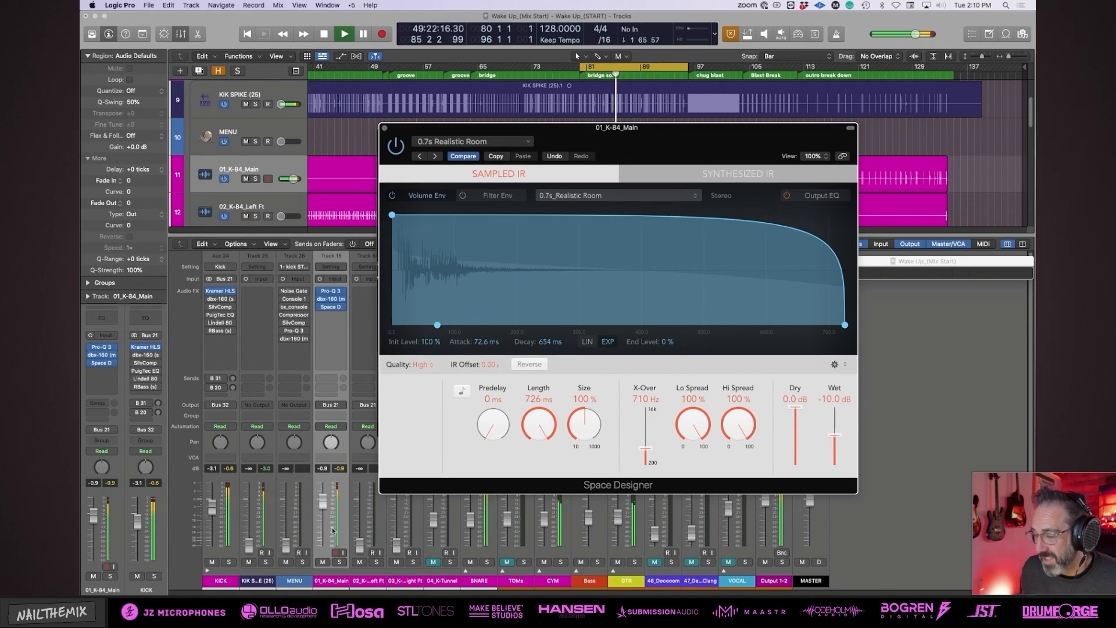
Solo 01_K-84_Main, lower Space Designer's wet level to -19.0 dB and shorten the reverb length to 545 ms while listening.
click(339, 562)
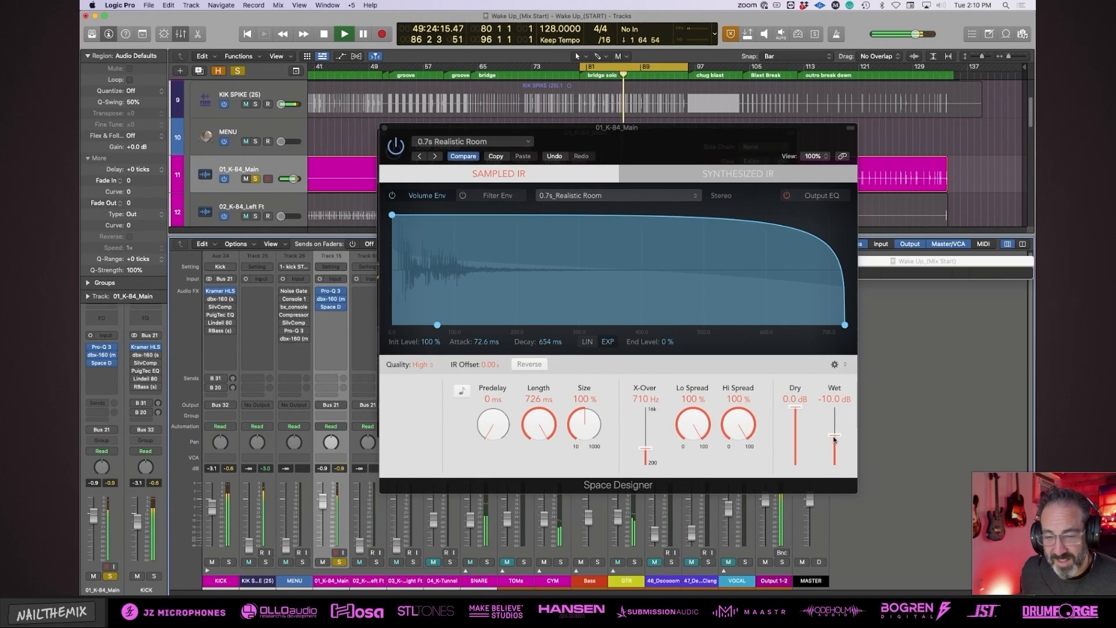
drag(834, 440, 834, 446)
key(space)
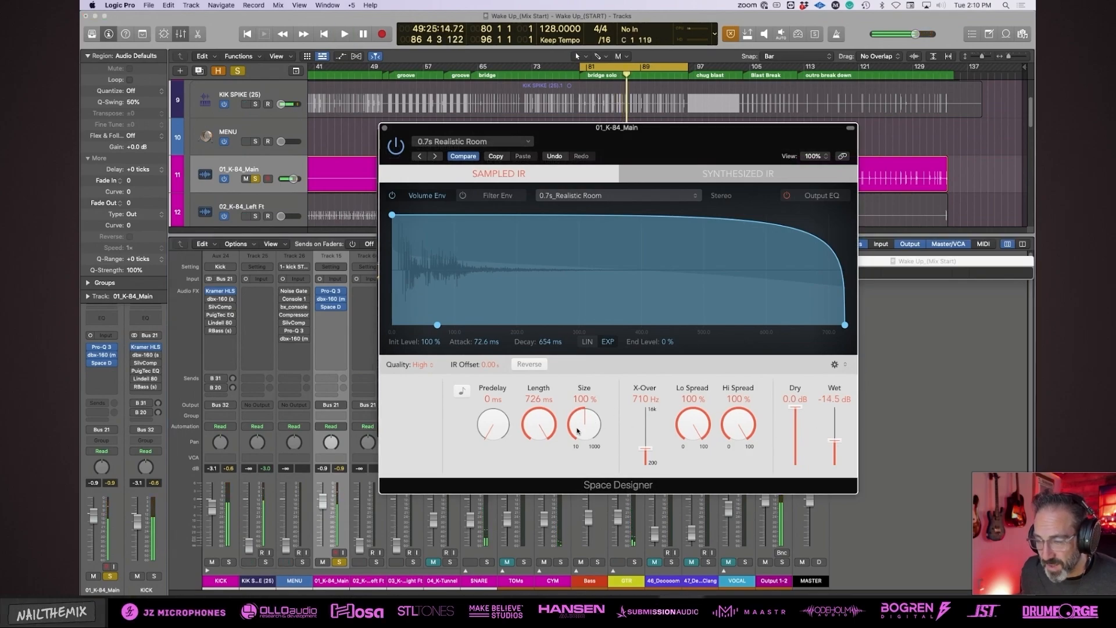
key(space)
drag(536, 445, 535, 433)
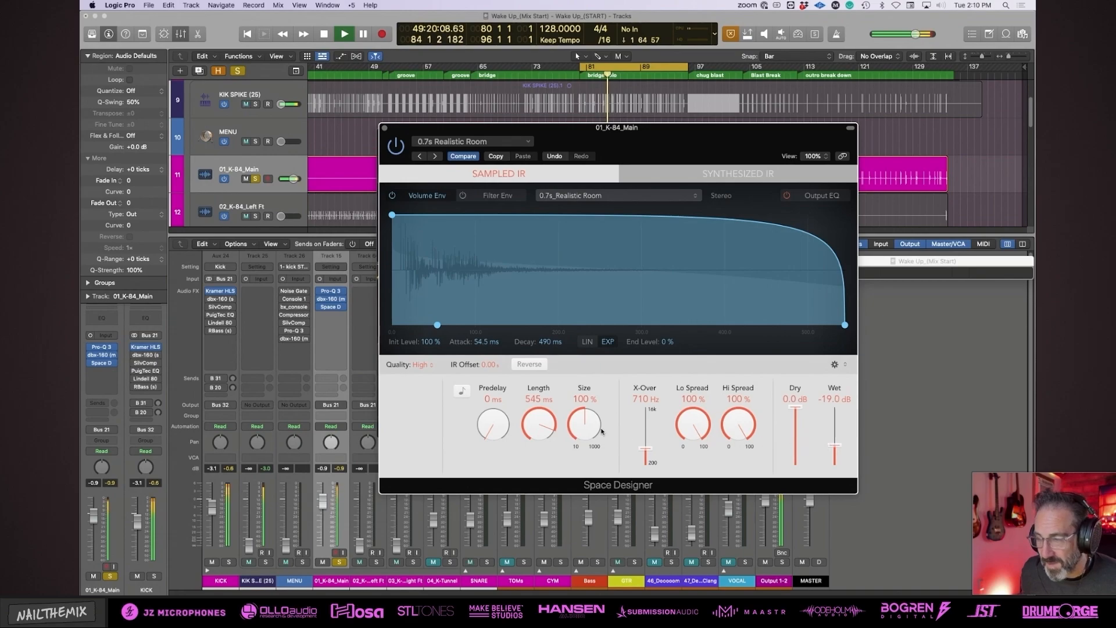
key(space)
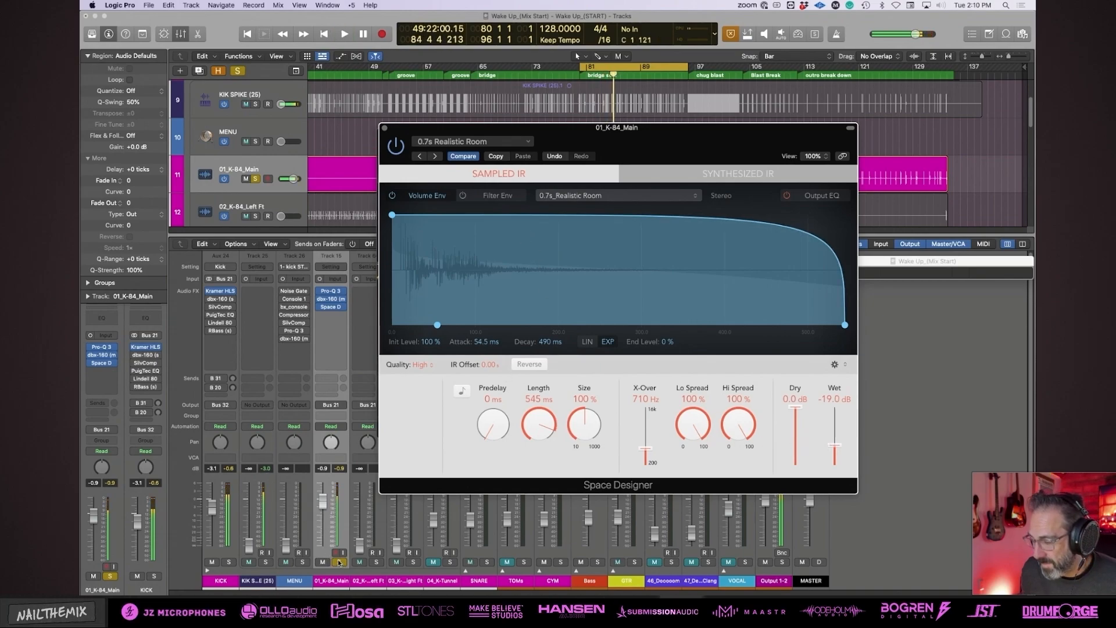
Unsolo 01_K-84_Main, set Space Designer's wet level to -17.0 dB while playing the full mix, and close the reverb window.
click(339, 562)
key(space)
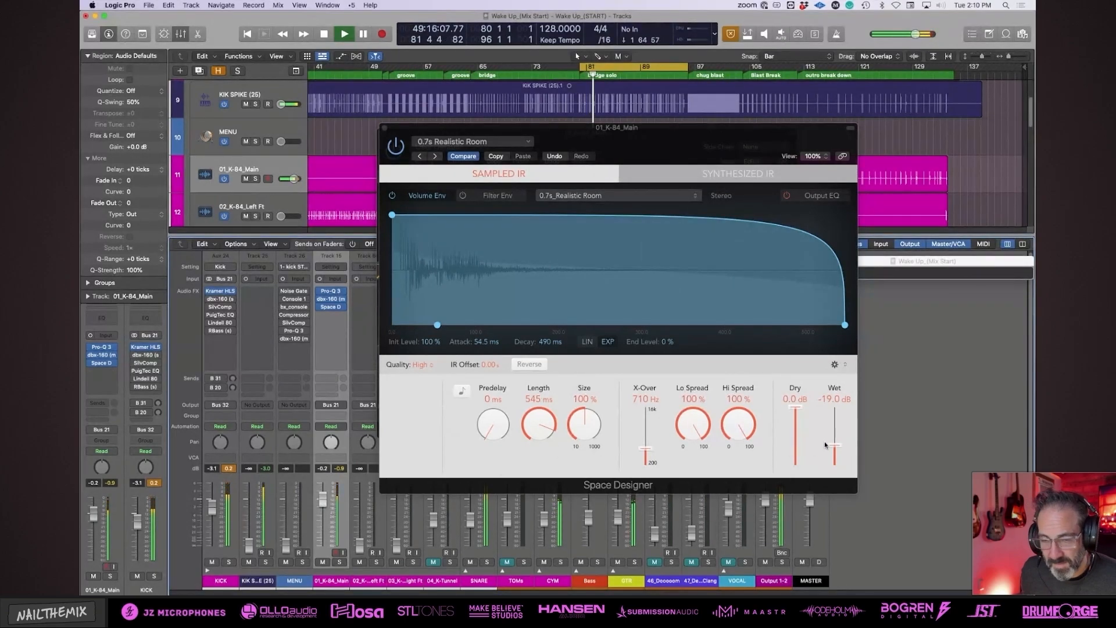
drag(836, 449, 832, 444)
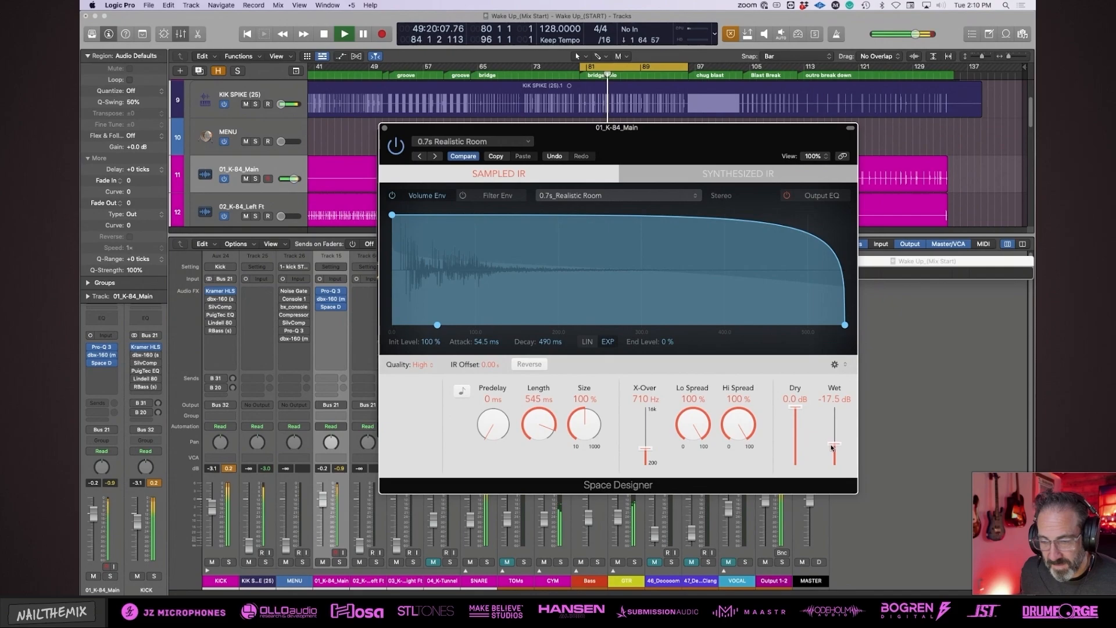
drag(831, 447, 833, 445)
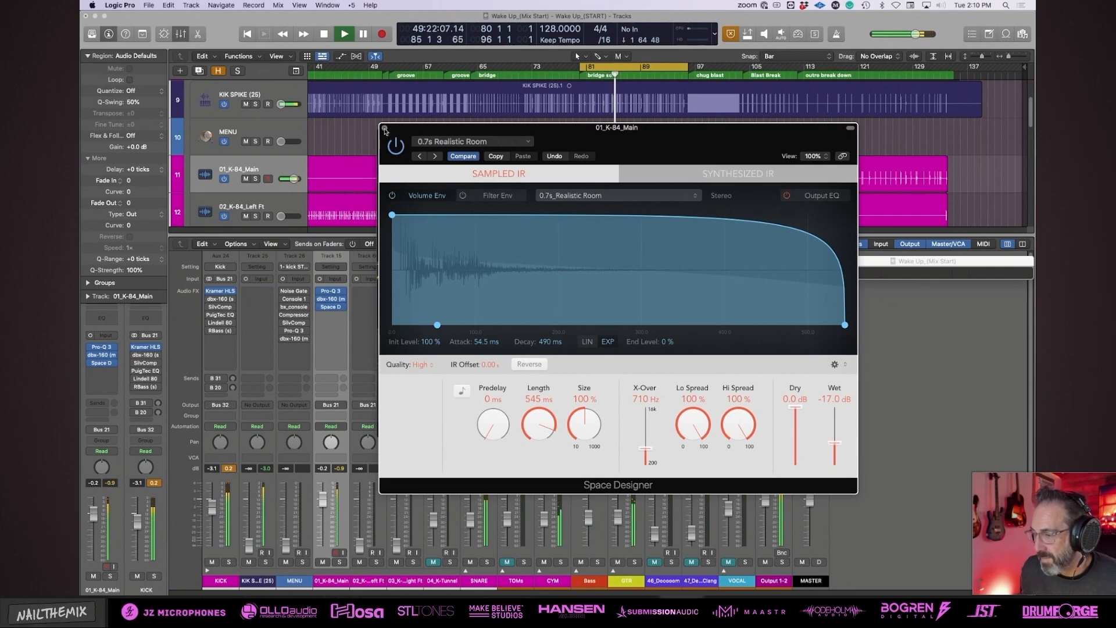
click(384, 128)
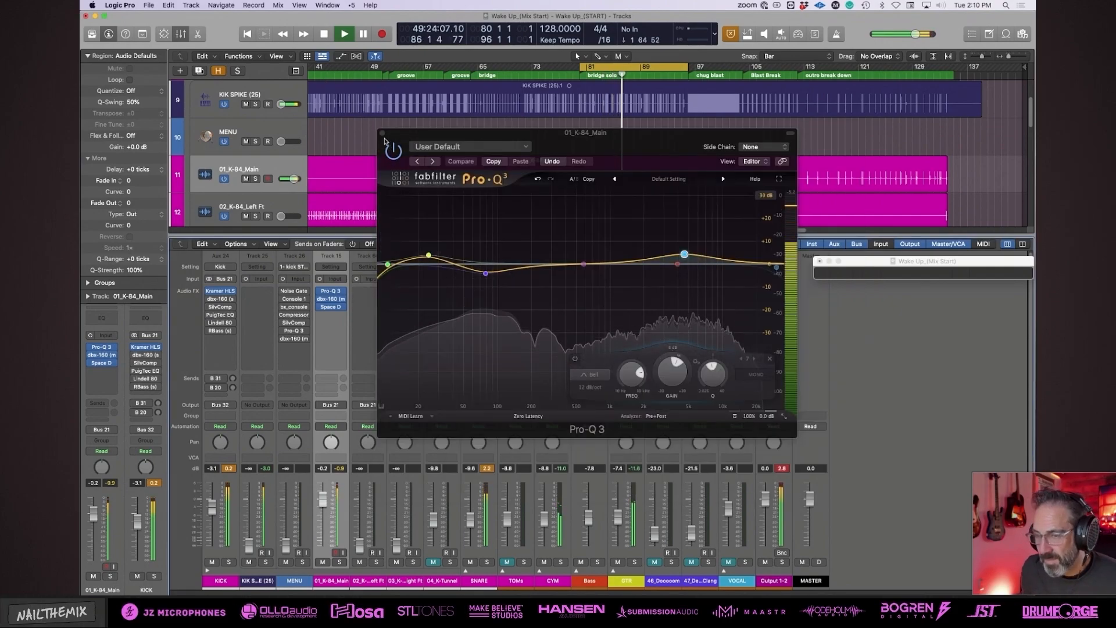
Cut the flat midrange band in Pro-Q 3, move the upper-mid boost slightly lower in frequency, and close the EQ.
mouse_move(583, 264)
mouse_down()
mouse_move(581, 278)
mouse_move(540, 279)
mouse_move(569, 273)
mouse_up()
mouse_move(684, 255)
mouse_down()
mouse_move(634, 243)
mouse_move(670, 253)
mouse_up()
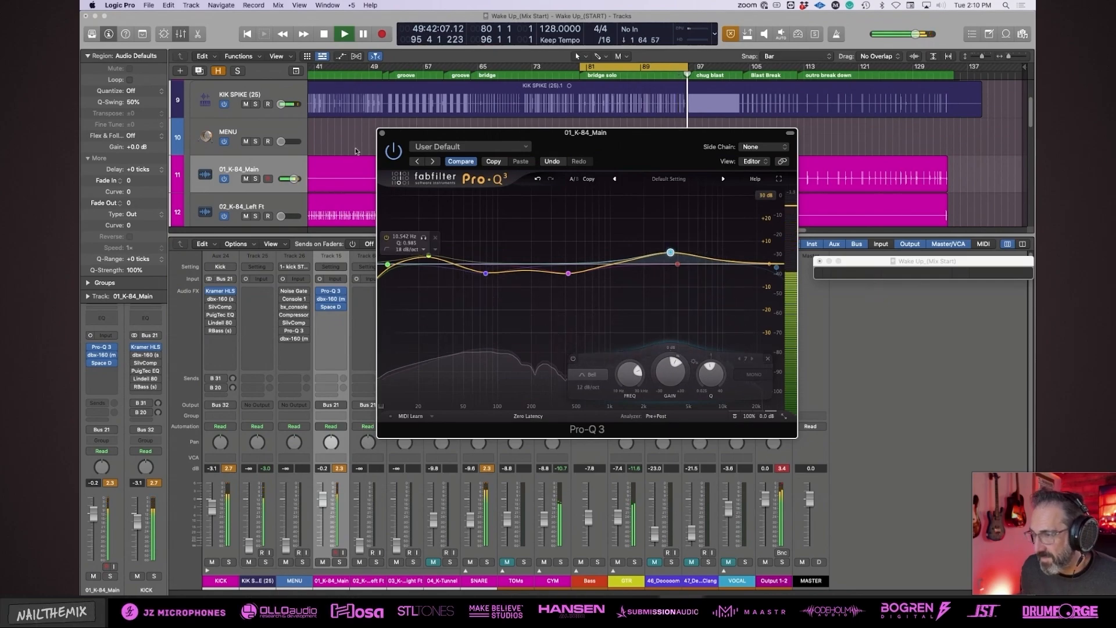
click(330, 290)
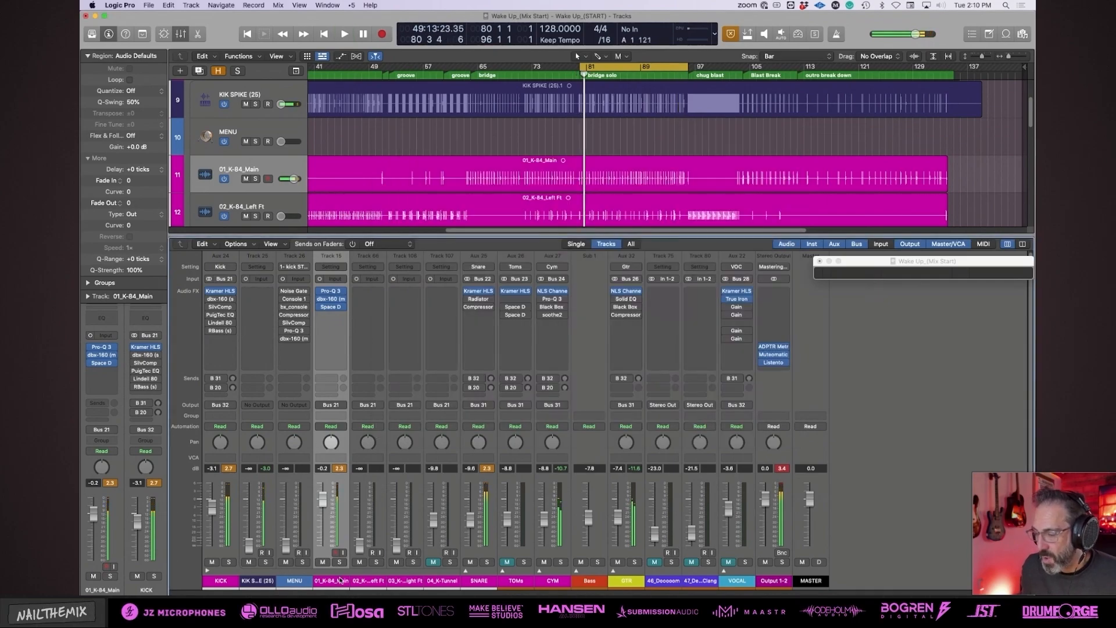
Apply the 01_K-84_Main channel strip settings to 02_K-84_Left Ft and 03_K-84_Right Ft, and start playback.
click(375, 582)
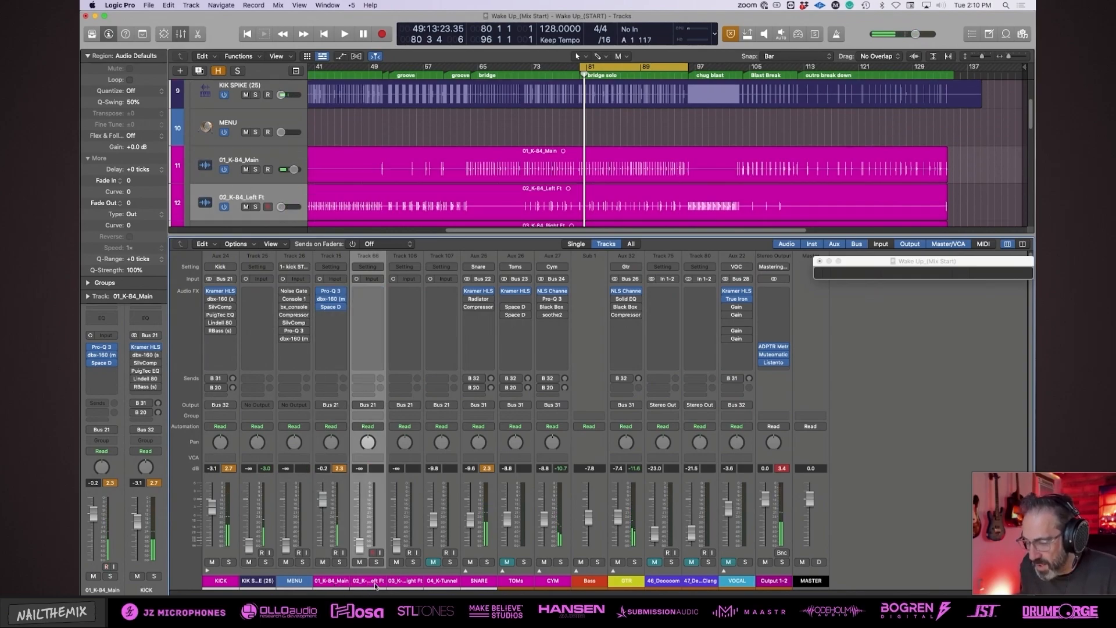
shift+click(406, 581)
key(space)
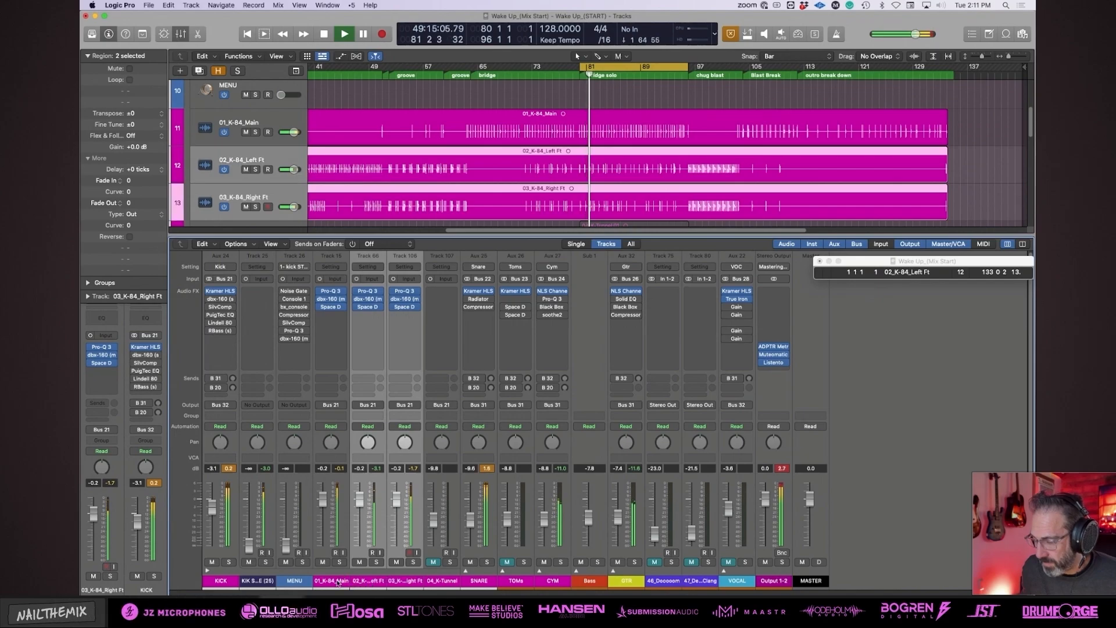
Pan 02_K-84_Left Ft slightly left and 03_K-84_Right Ft slightly right during playback.
click(330, 540)
key(super+z)
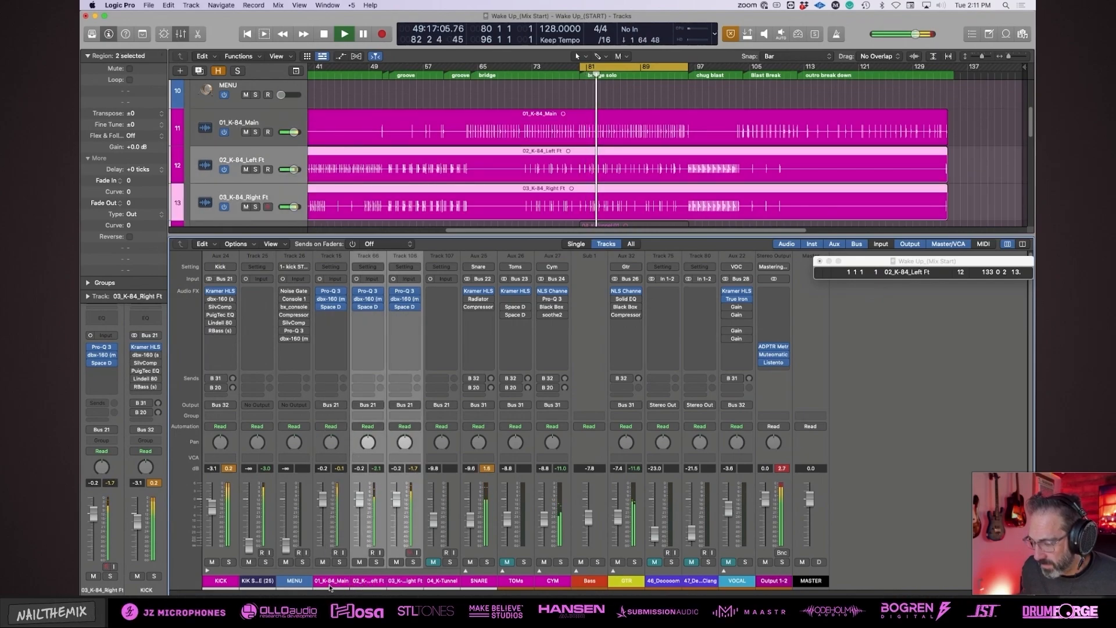
click(330, 540)
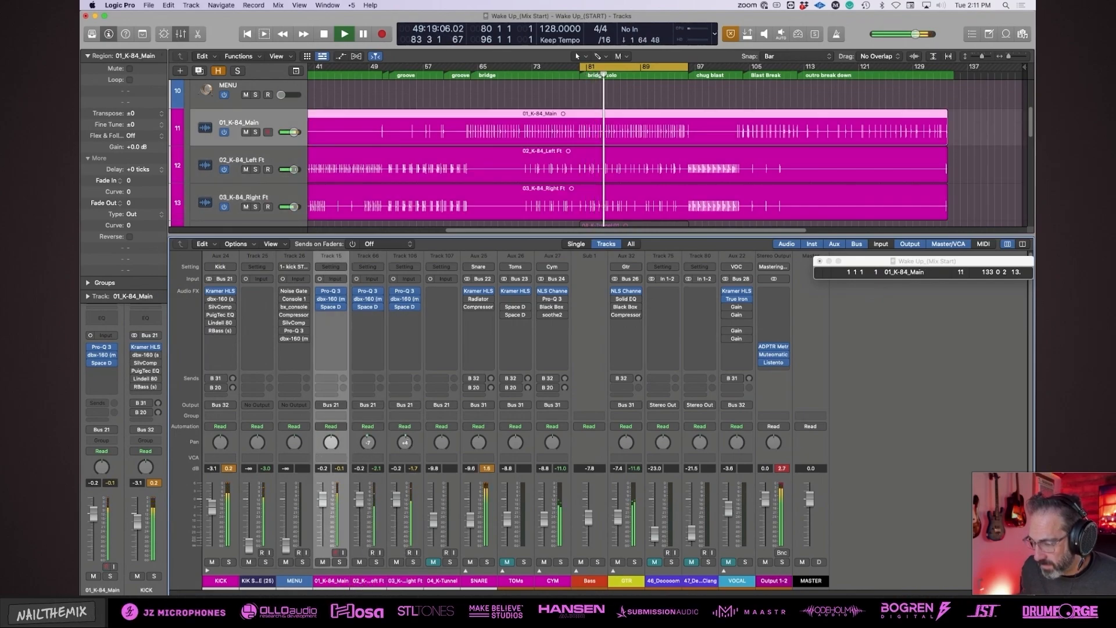
drag(406, 442, 405, 437)
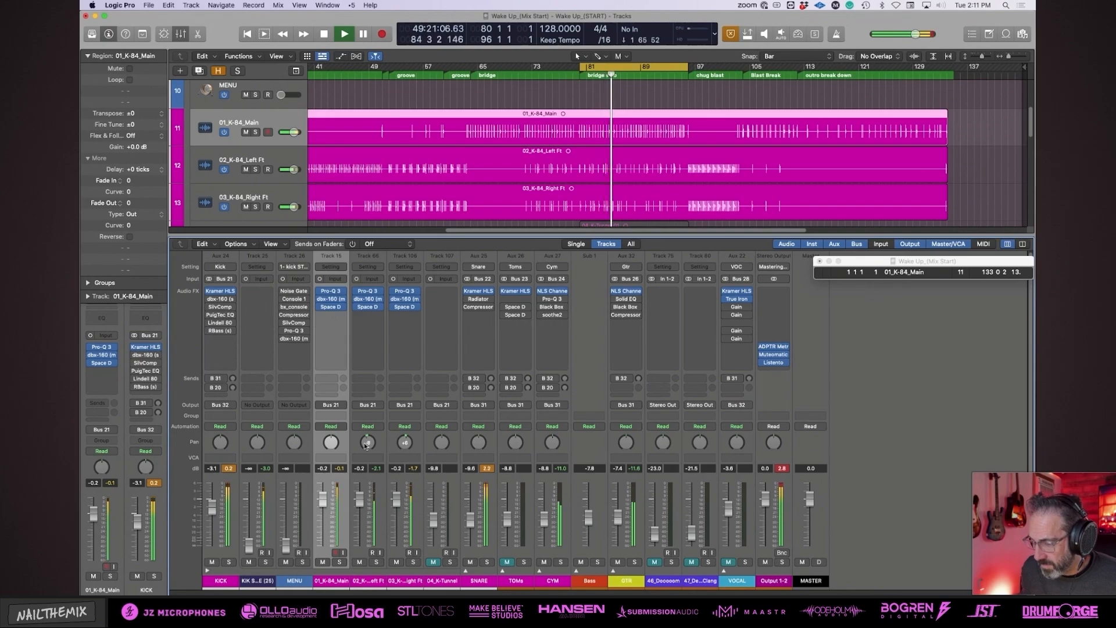
key(space)
Lower the 02_K-84_Left Ft and 03_K-84_Right Ft faders to -3.2 dB and 01_K-84_Main to -0.6 dB during playback.
key(super+z)
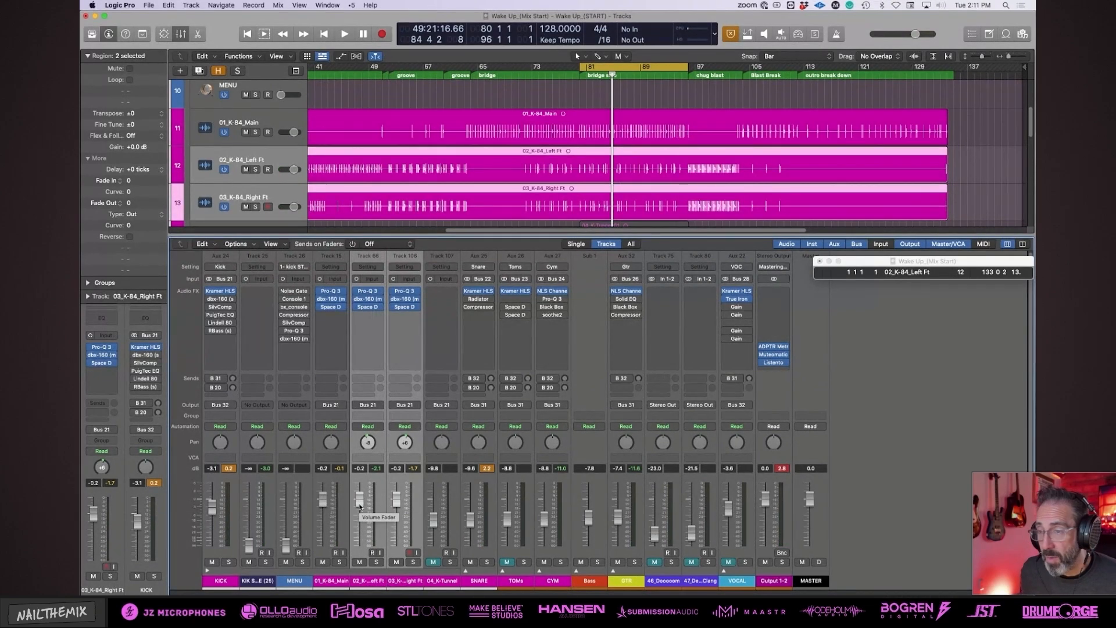
key(space)
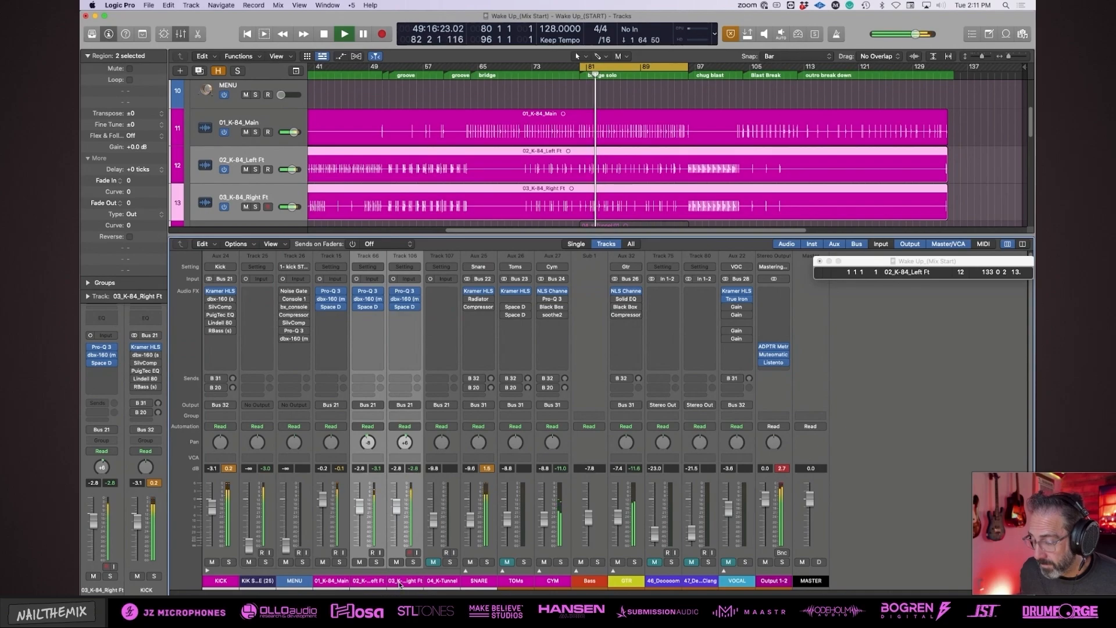
shift+click(318, 507)
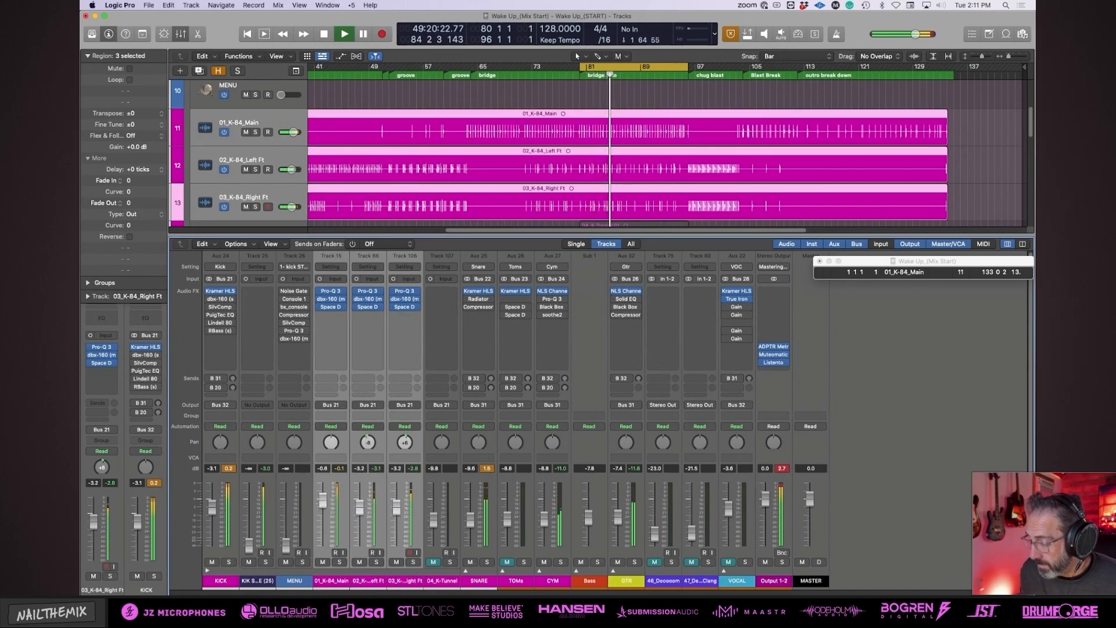
Raise 01_K-84_Main to -0.4 dB and both the left and right foot tracks to -3.0 dB, and stop playback.
click(262, 580)
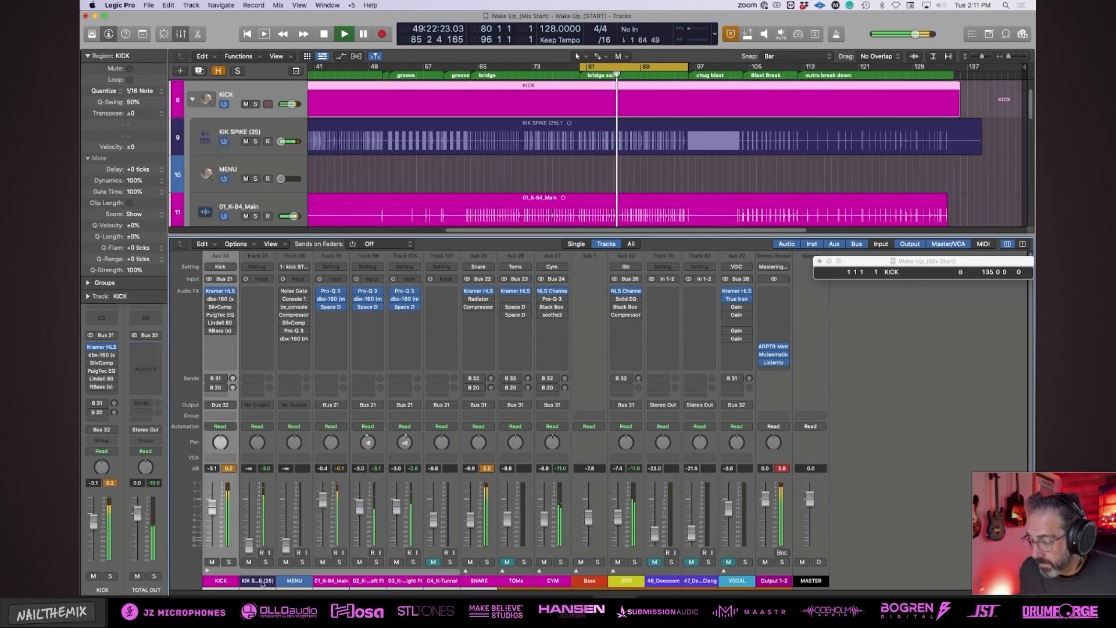
click(368, 581)
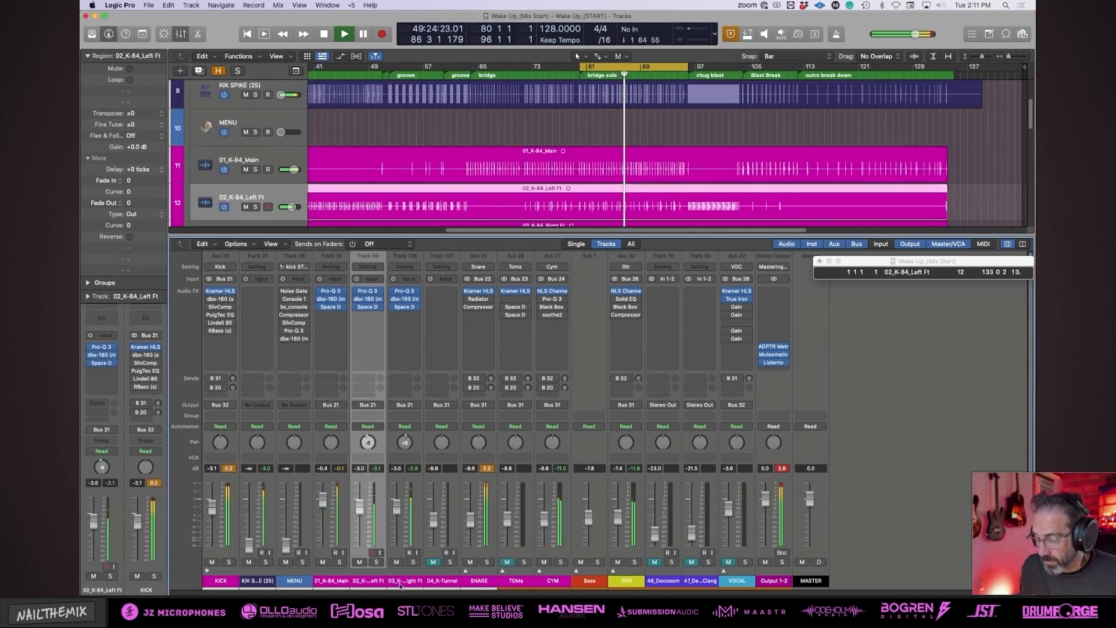
key(space)
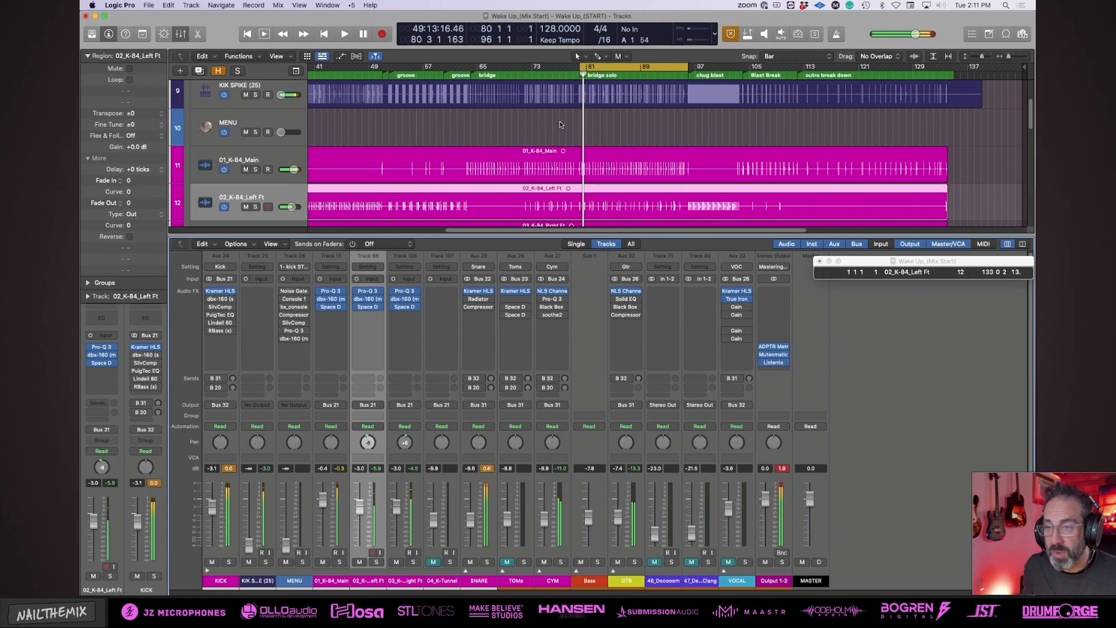
Expand the CYM stack in the mixer and select the 19_HAT channel strip during playback.
click(560, 124)
scroll(581, 145, down, 5)
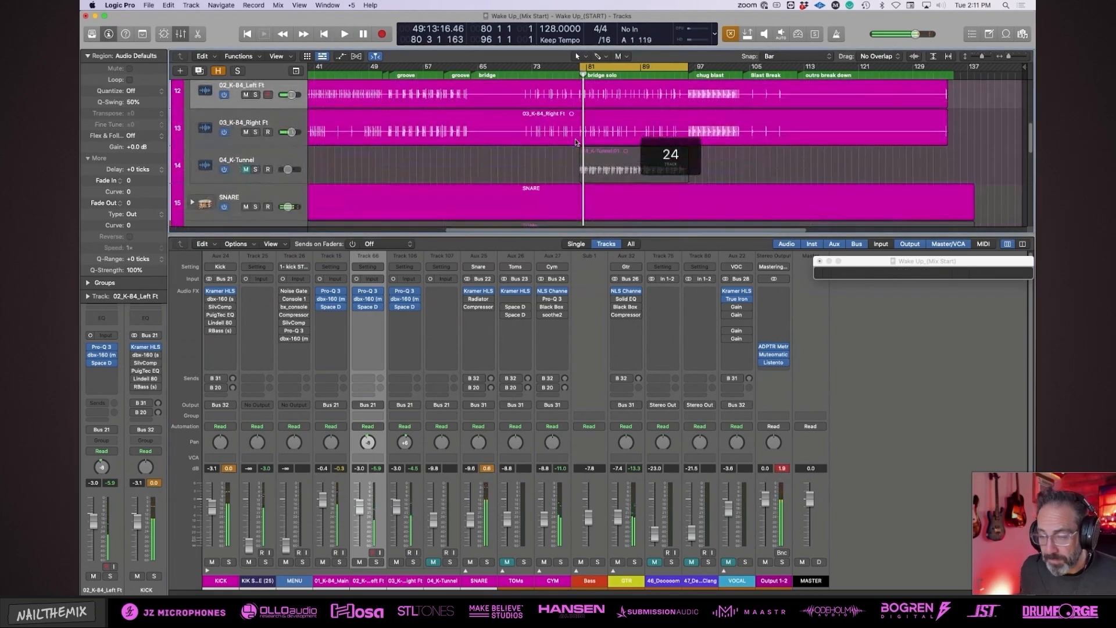
click(539, 570)
key(space)
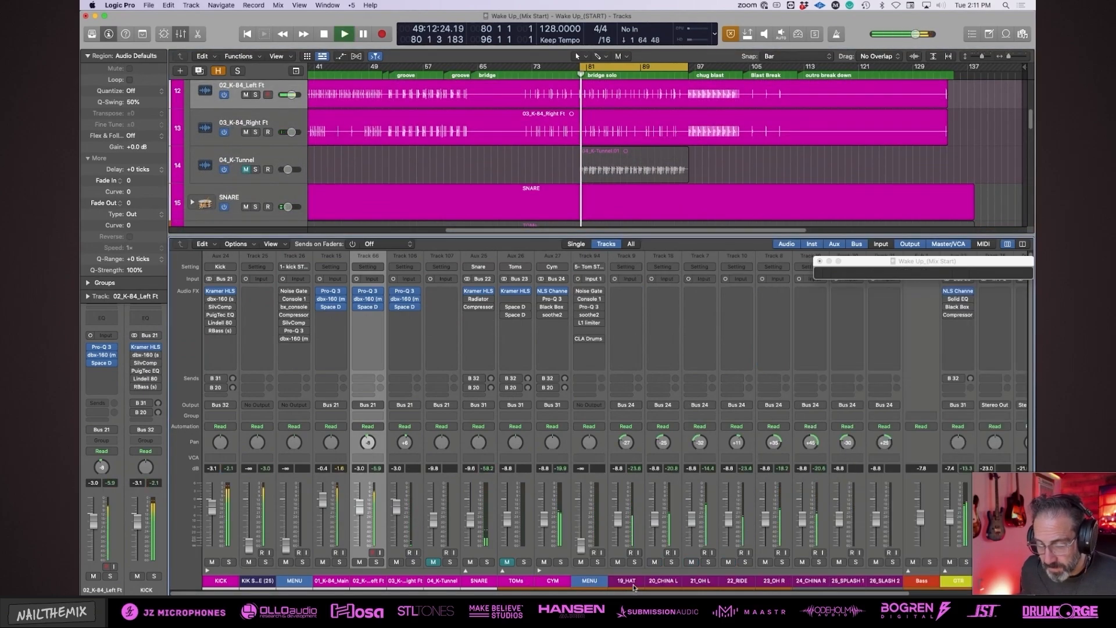
click(633, 581)
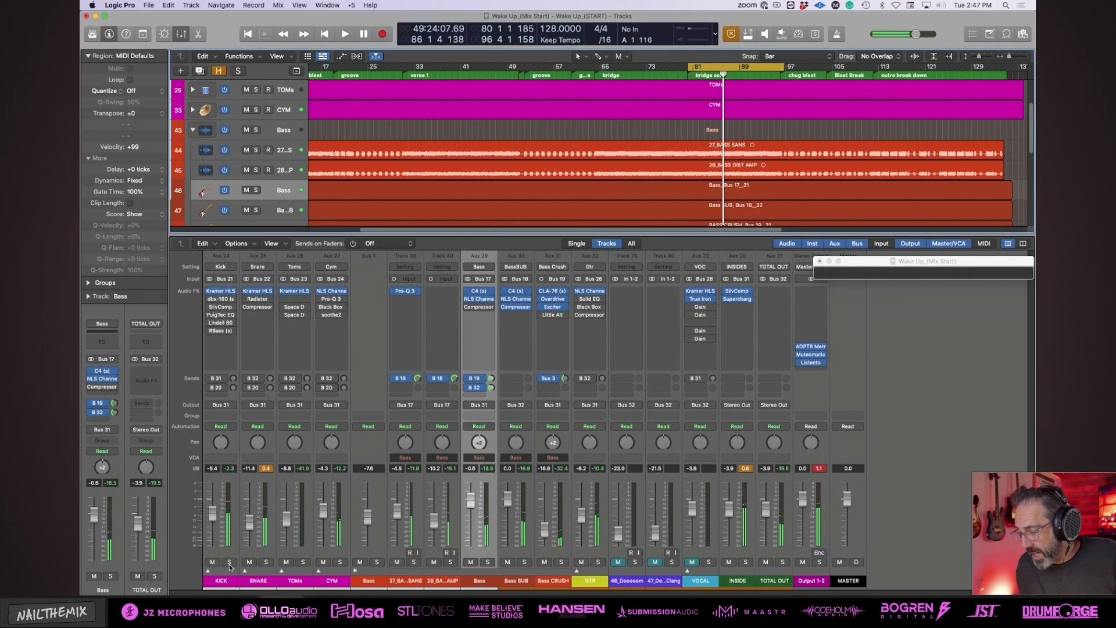
Listen to the KICK stack in solo, turn the solo off and select the CYM region.
click(229, 562)
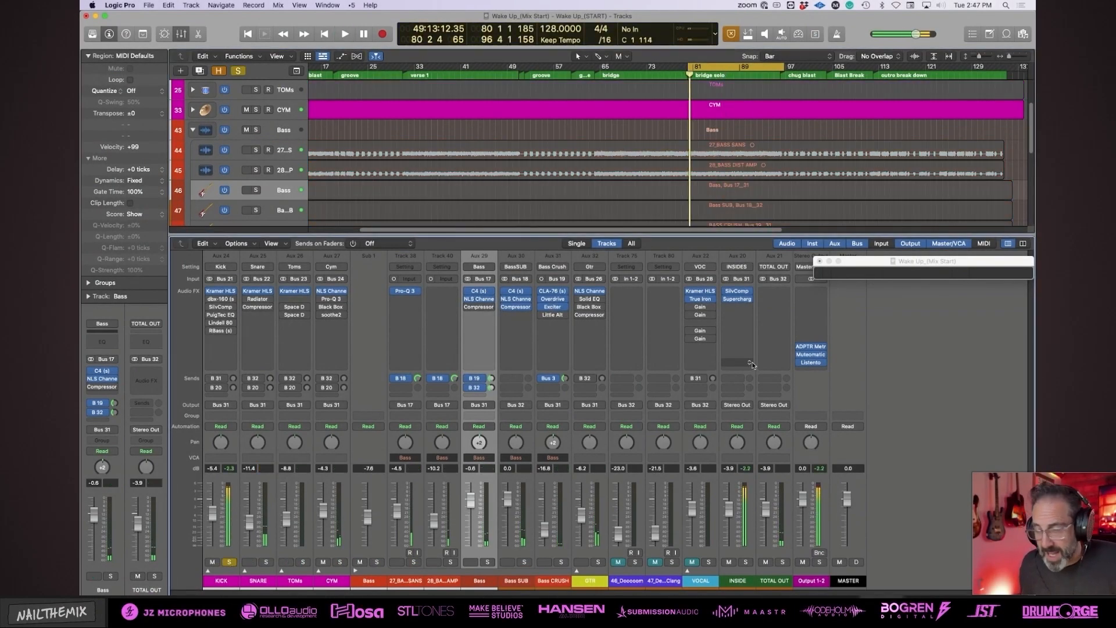
click(229, 562)
click(691, 109)
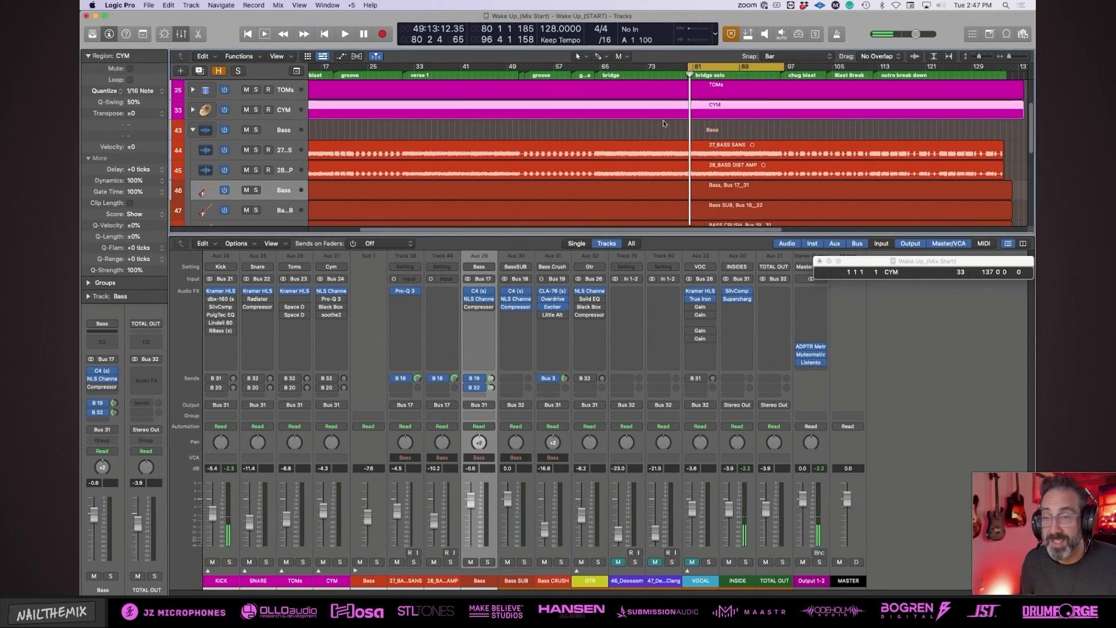
Expand the KICK track stack, look over its kick regions and deselect them.
scroll(692, 105, up, 3)
click(722, 70)
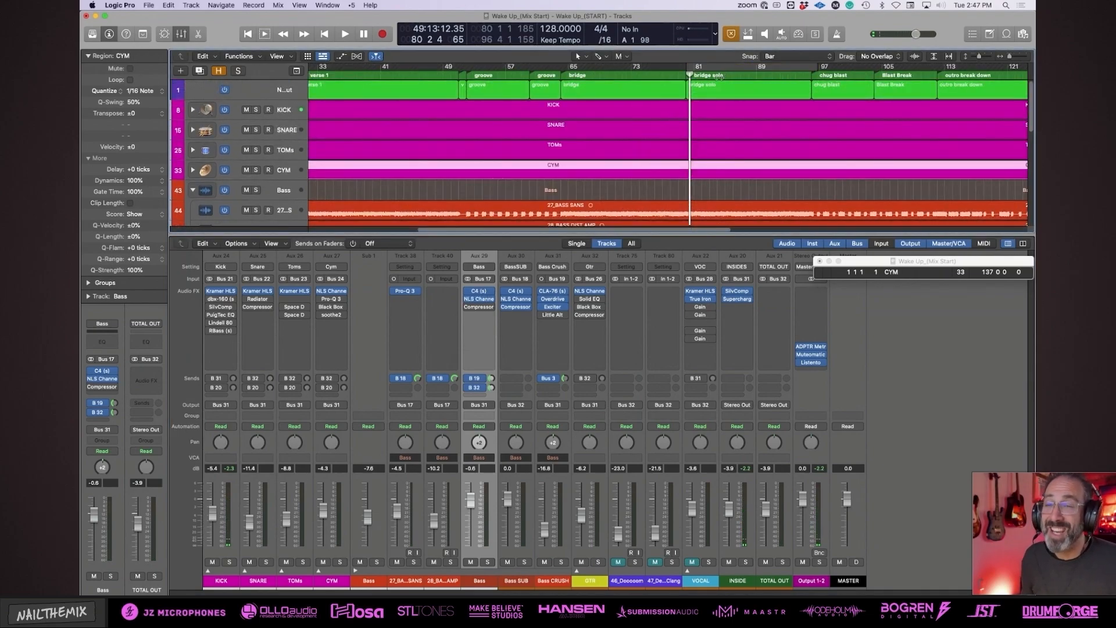
key(super+Down)
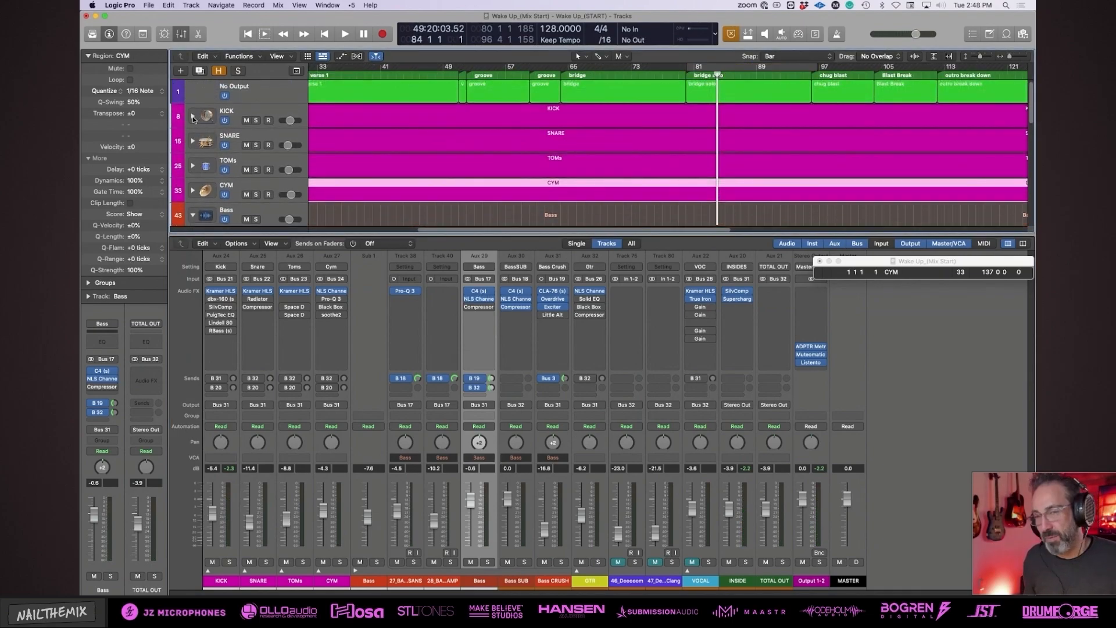
click(193, 115)
click(687, 152)
click(688, 171)
click(711, 135)
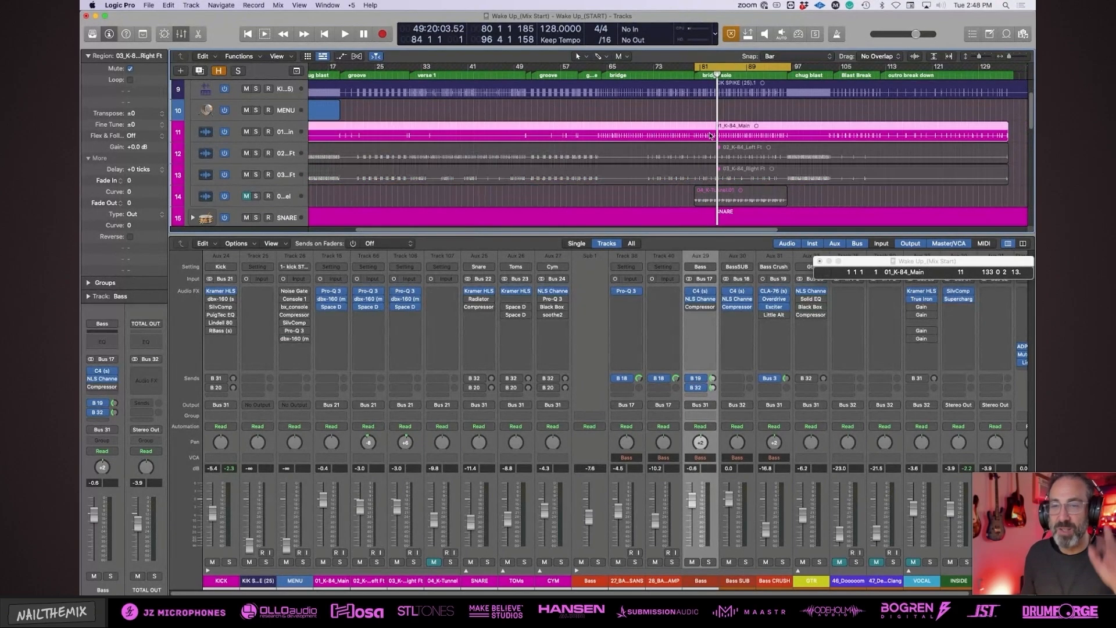
click(694, 116)
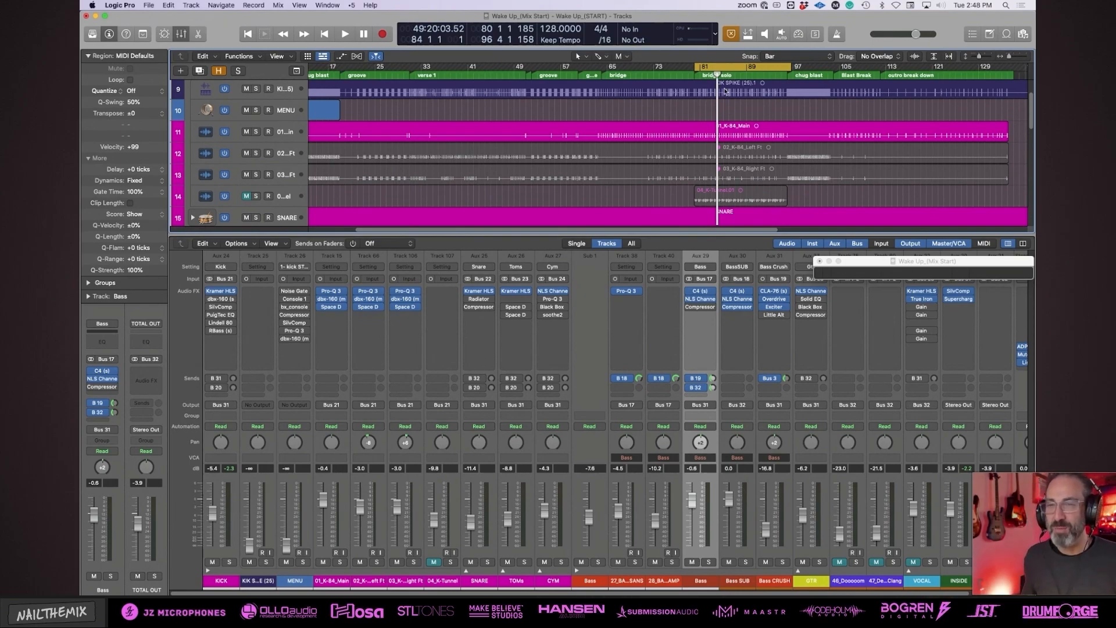
Open Supercharger GT on the INSIDE bus during playback, stop playback, and move the plug-in window up over the tracks.
key(space)
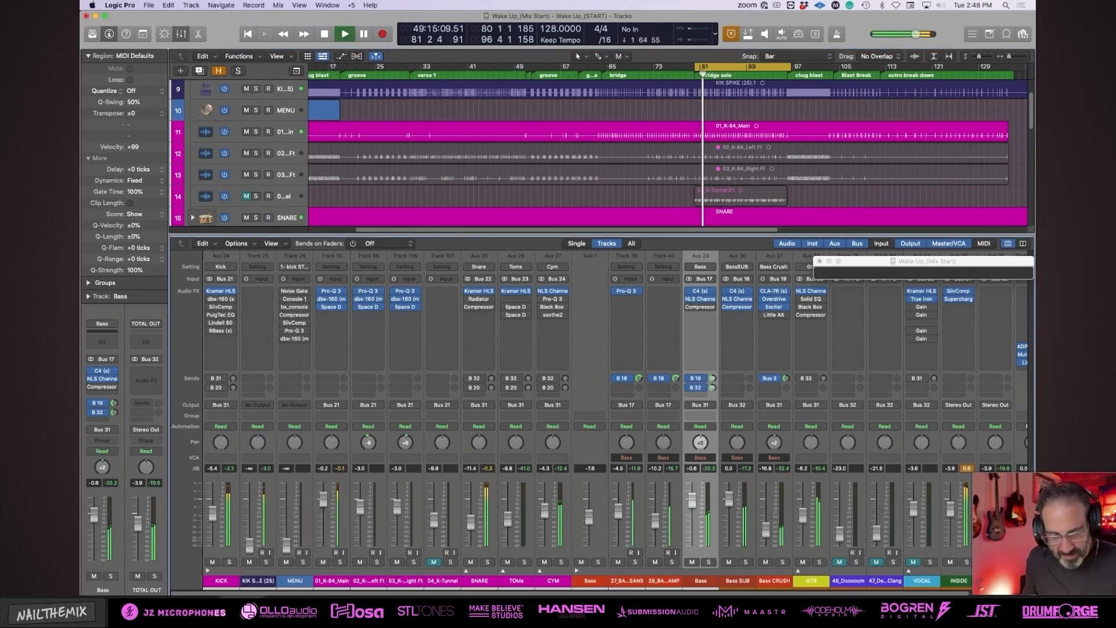
click(958, 298)
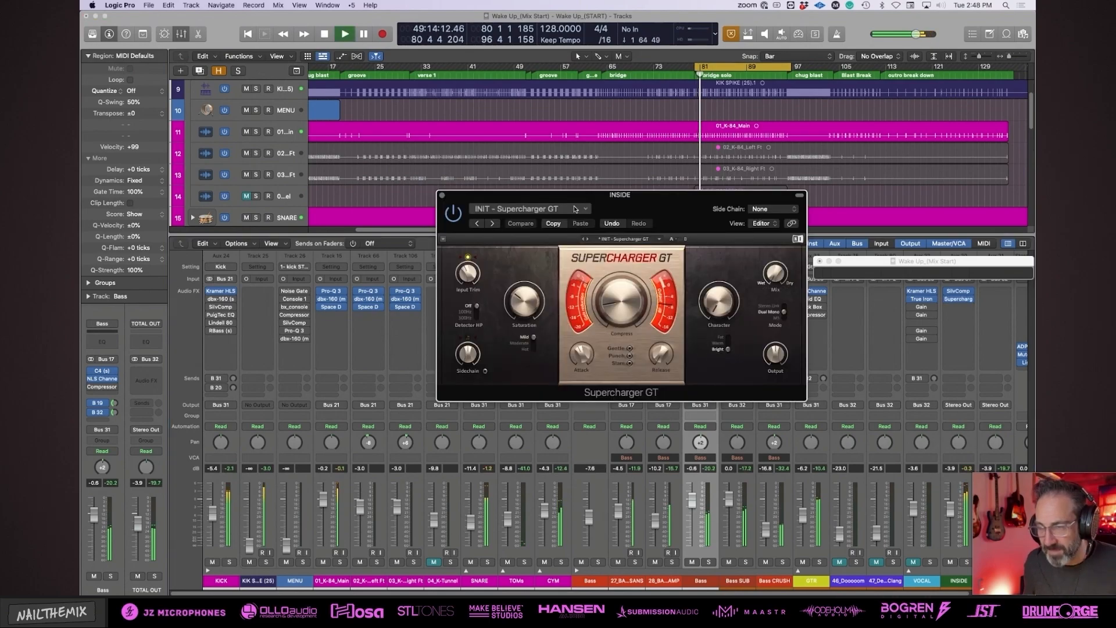
drag(569, 202, 584, 201)
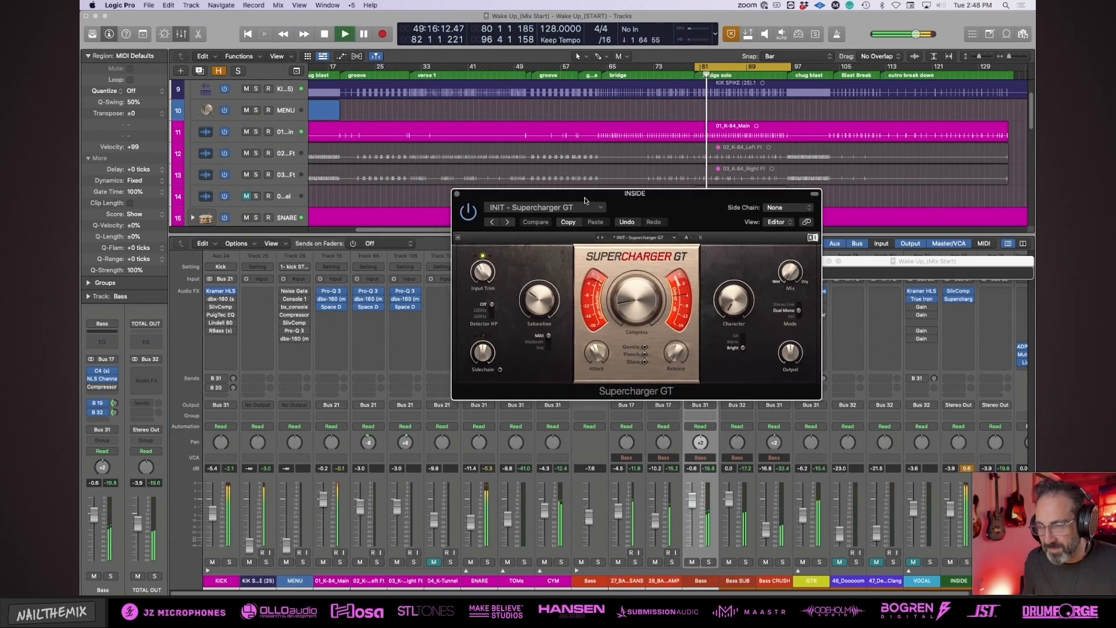
click(407, 192)
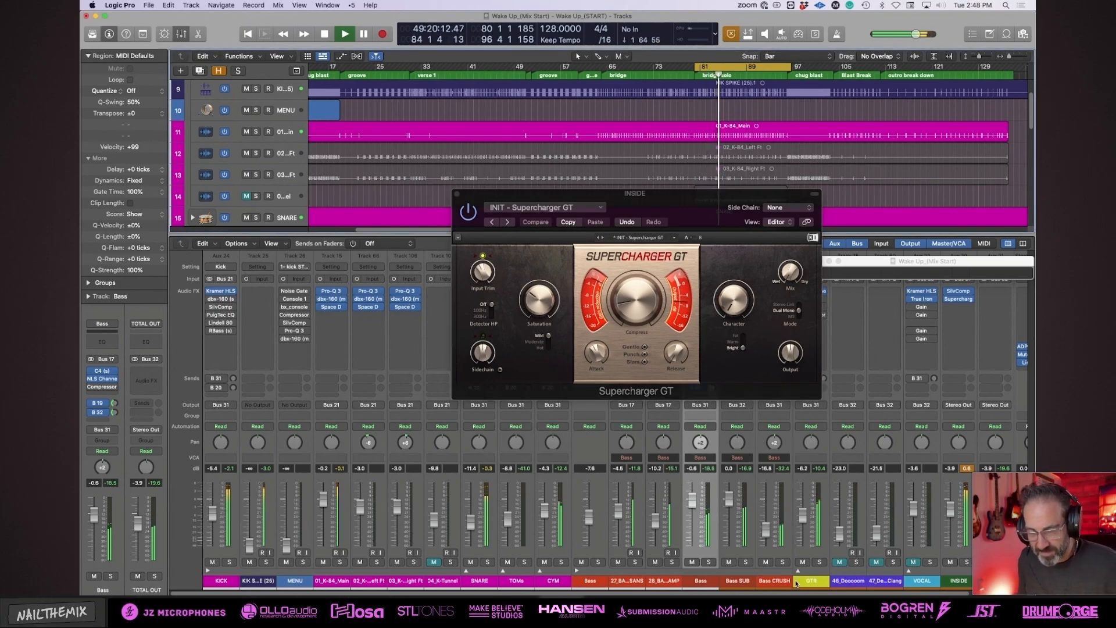
key(space)
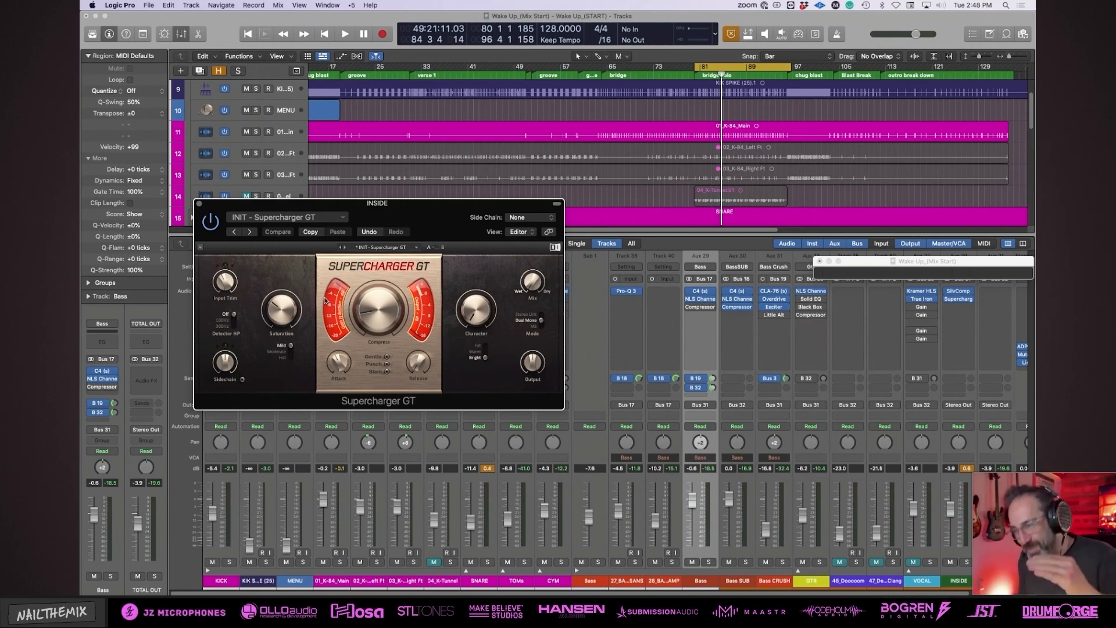
drag(416, 210, 575, 99)
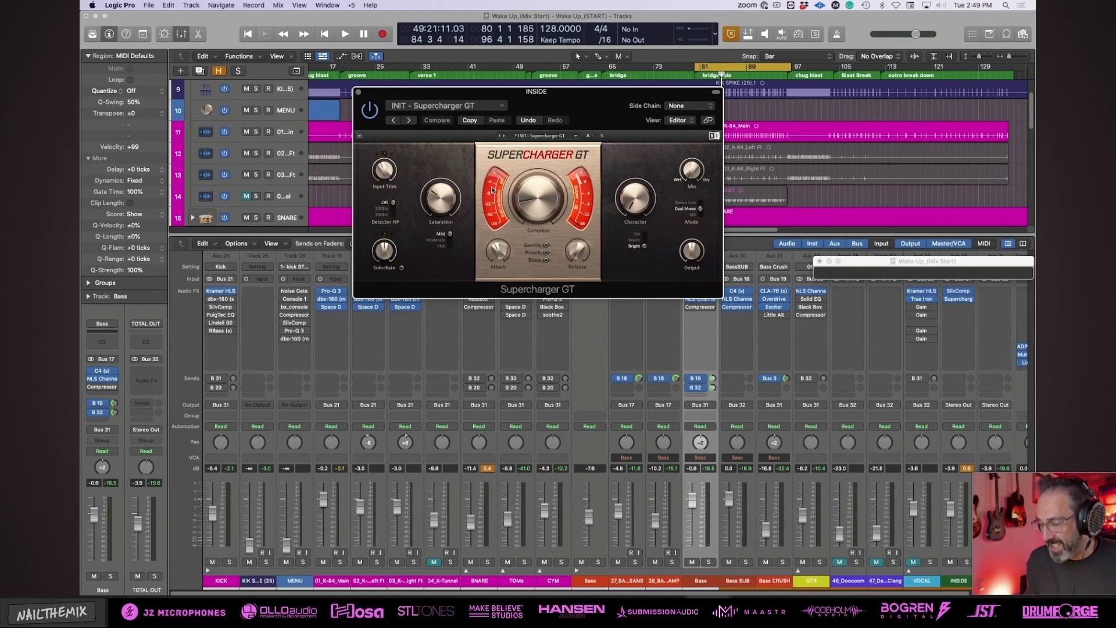
Mute the SNARE stack and play the looped bridge section without it.
key(space)
click(326, 400)
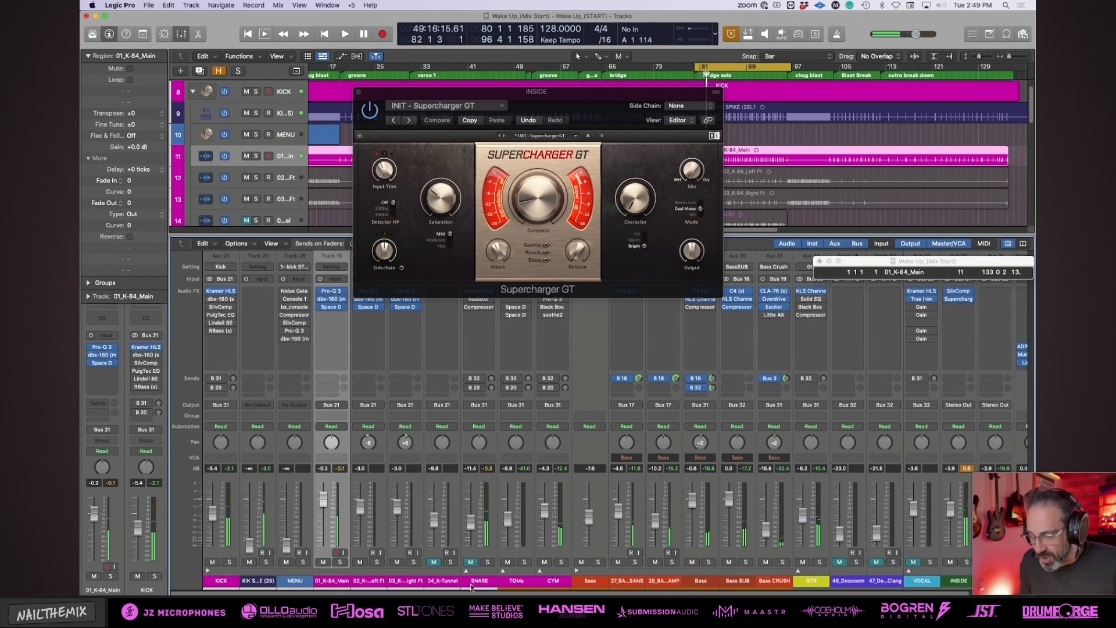
click(478, 580)
key(space)
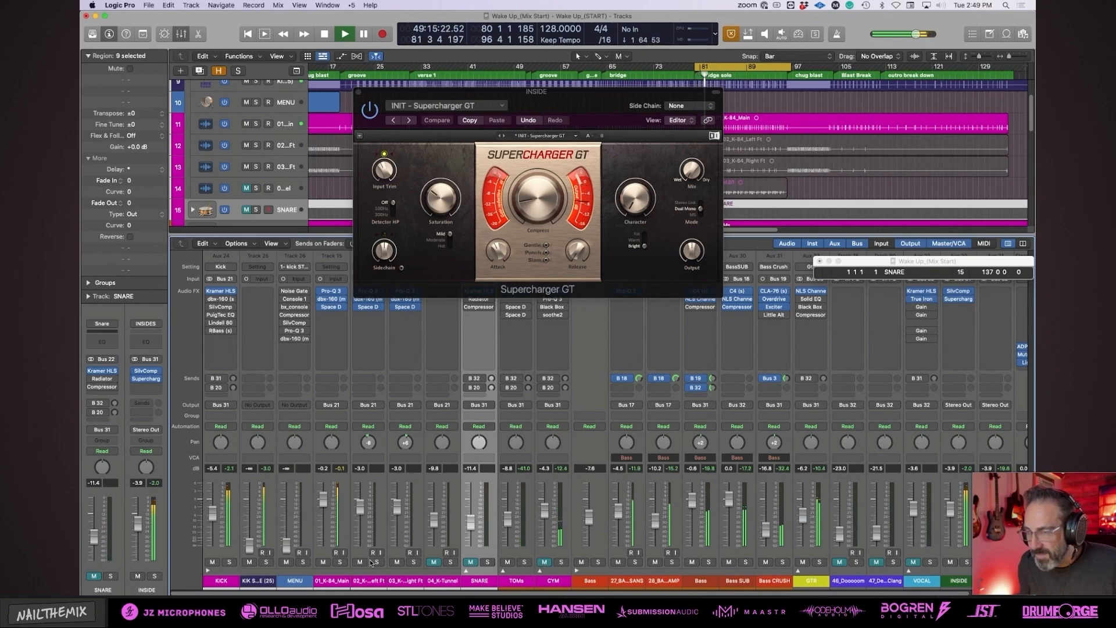
Add a Bus 32 send to 01_K-84_Main, bring its level to about -1.6 dB, and play.
click(333, 582)
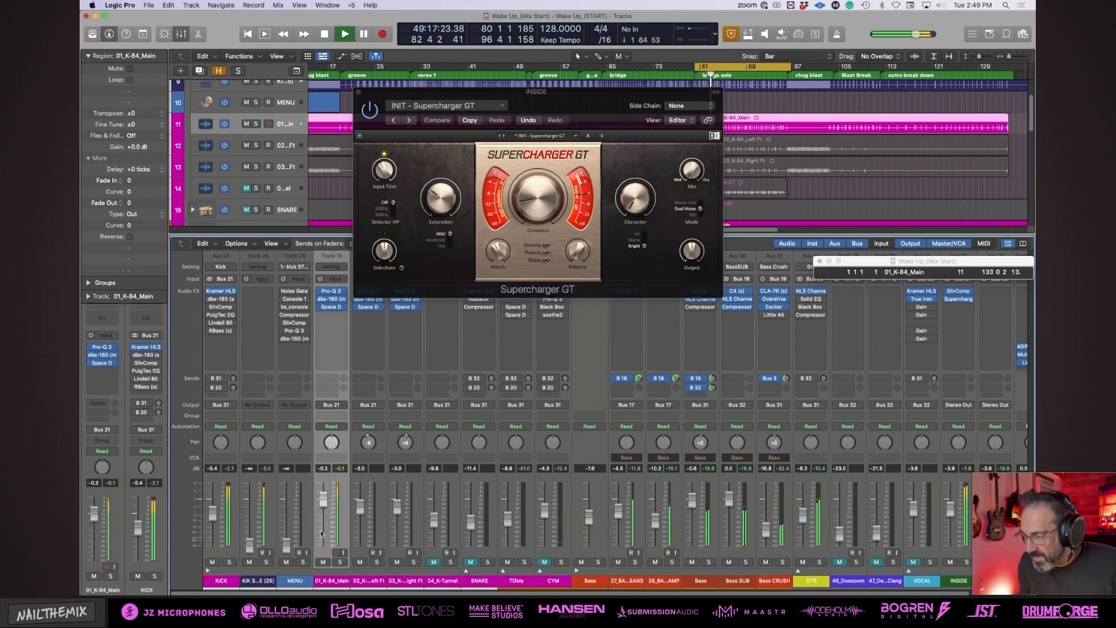
click(327, 378)
click(459, 588)
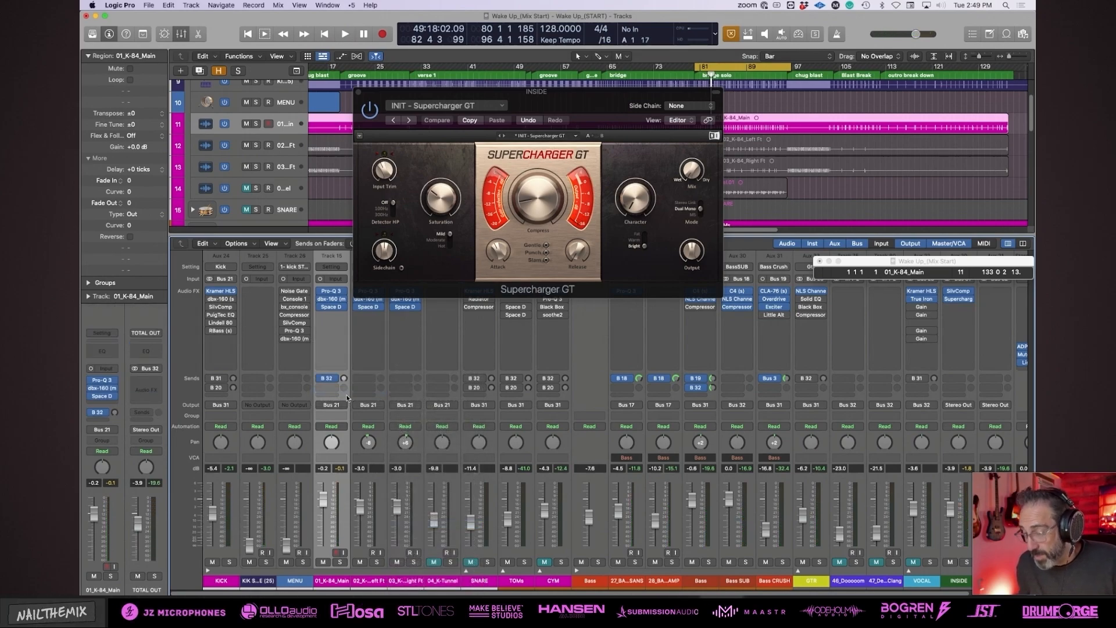
key(space)
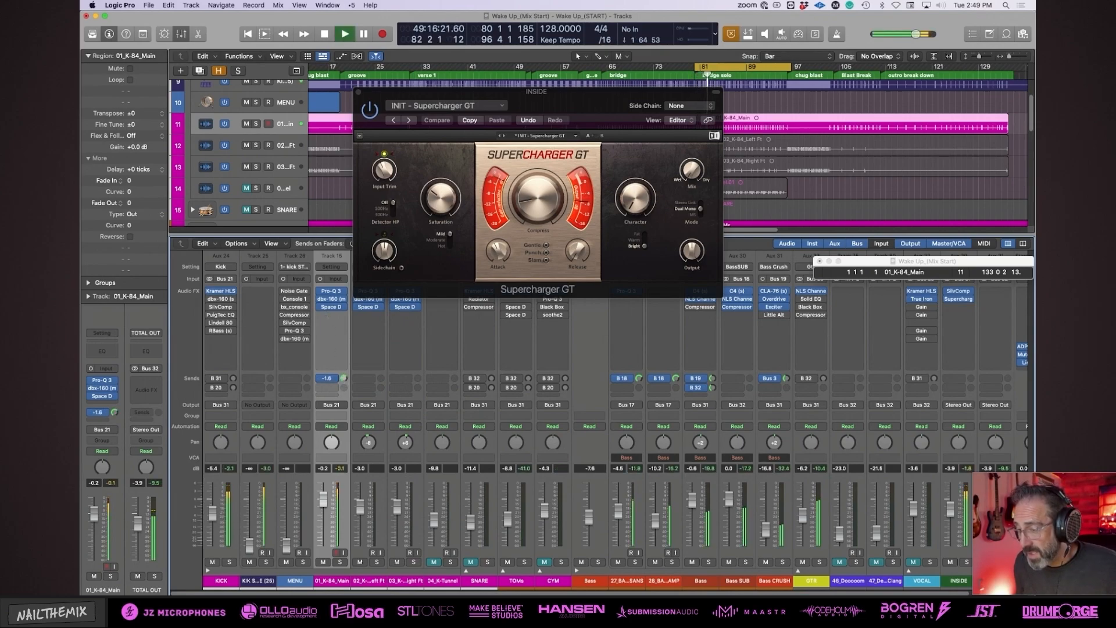
Lower the 01_K-84_Main fader to -4.5 dB and listen to the balance with Supercharger GT in view.
drag(318, 506, 322, 508)
key(space)
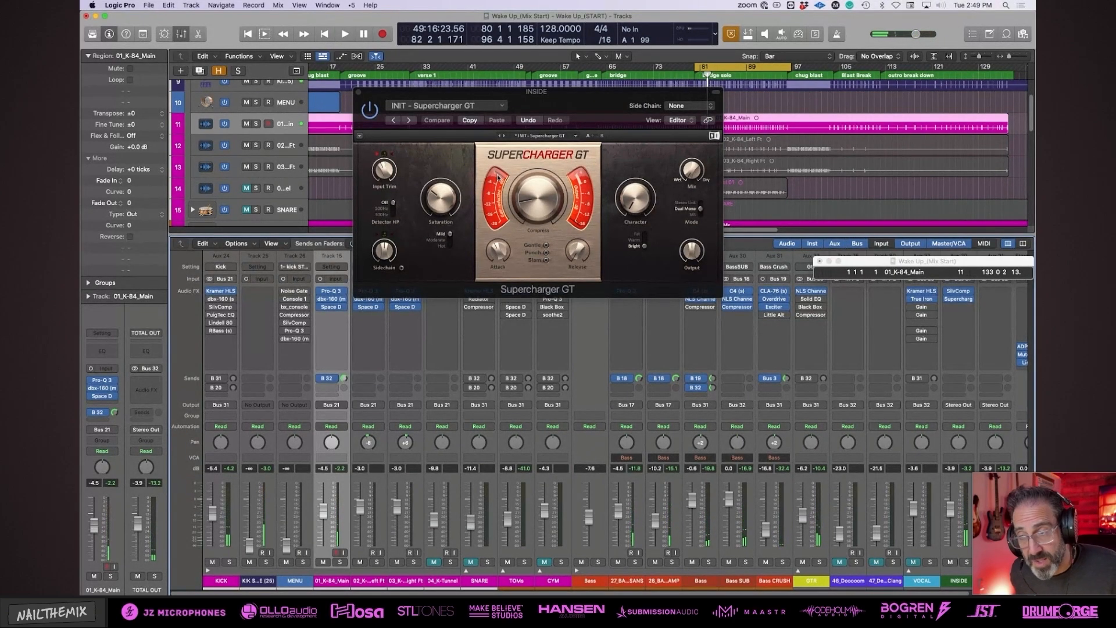
key(space)
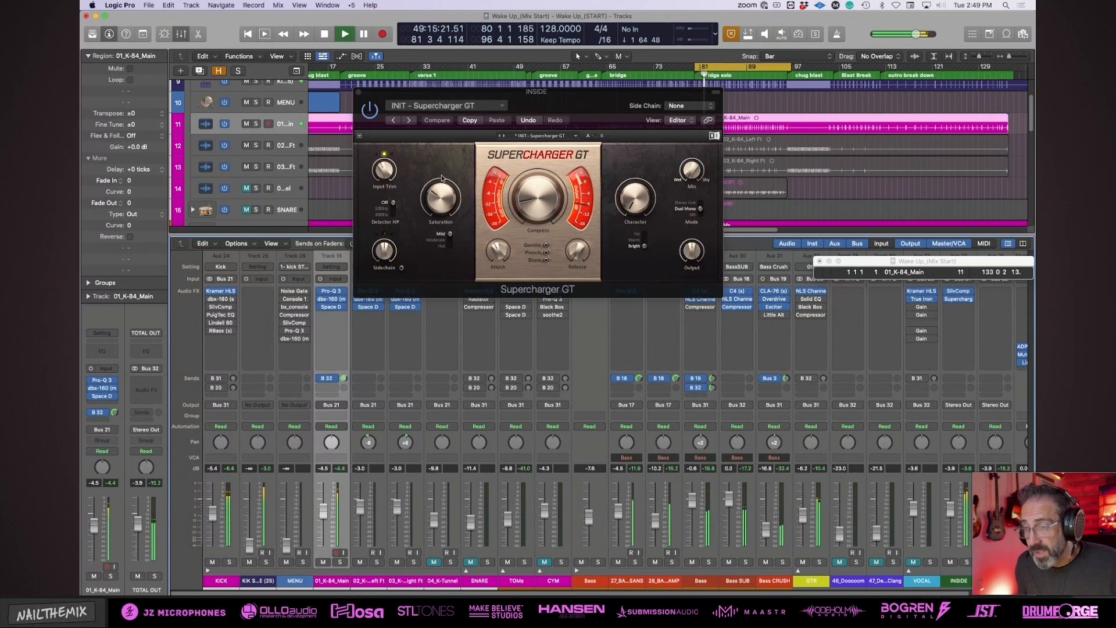
click(456, 167)
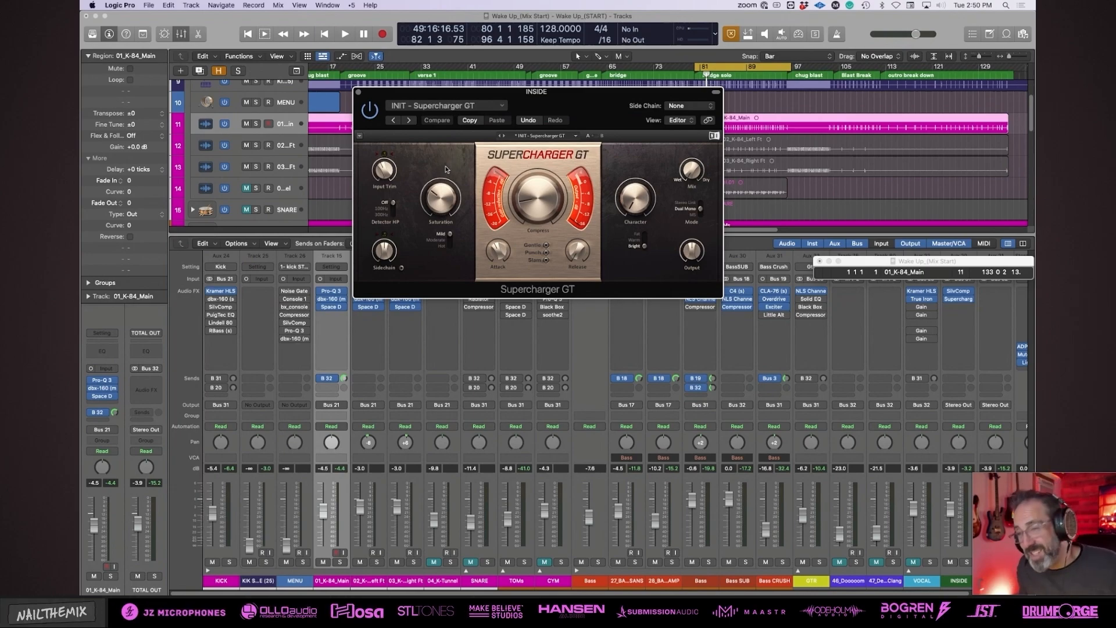
Unmute the SNARE stack and mute the KICK stack during playback, and stop playback.
key(space)
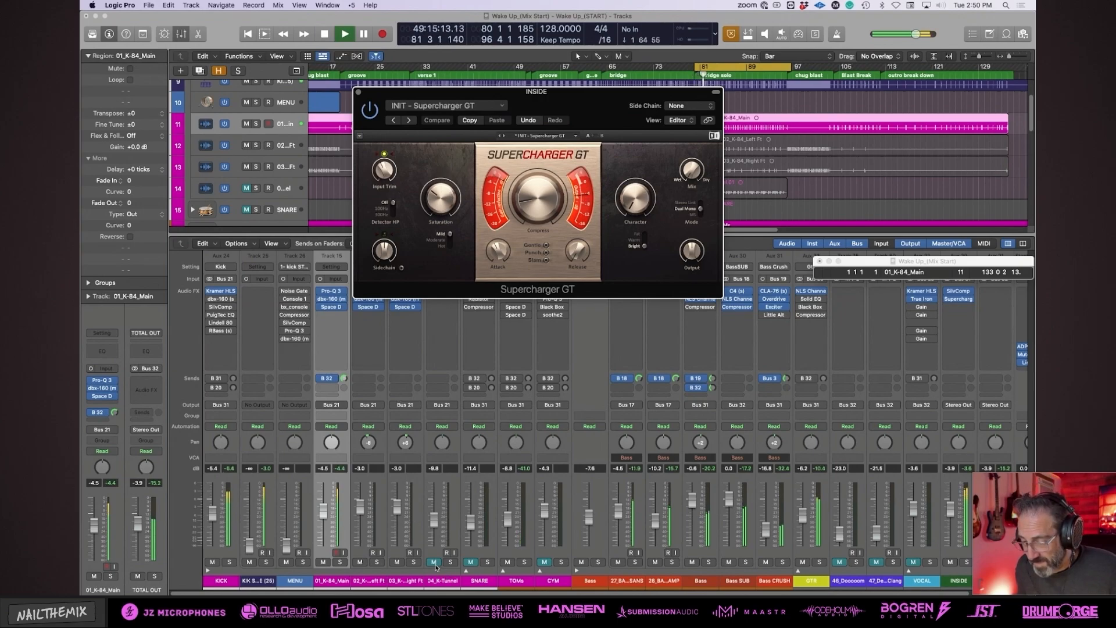
click(471, 562)
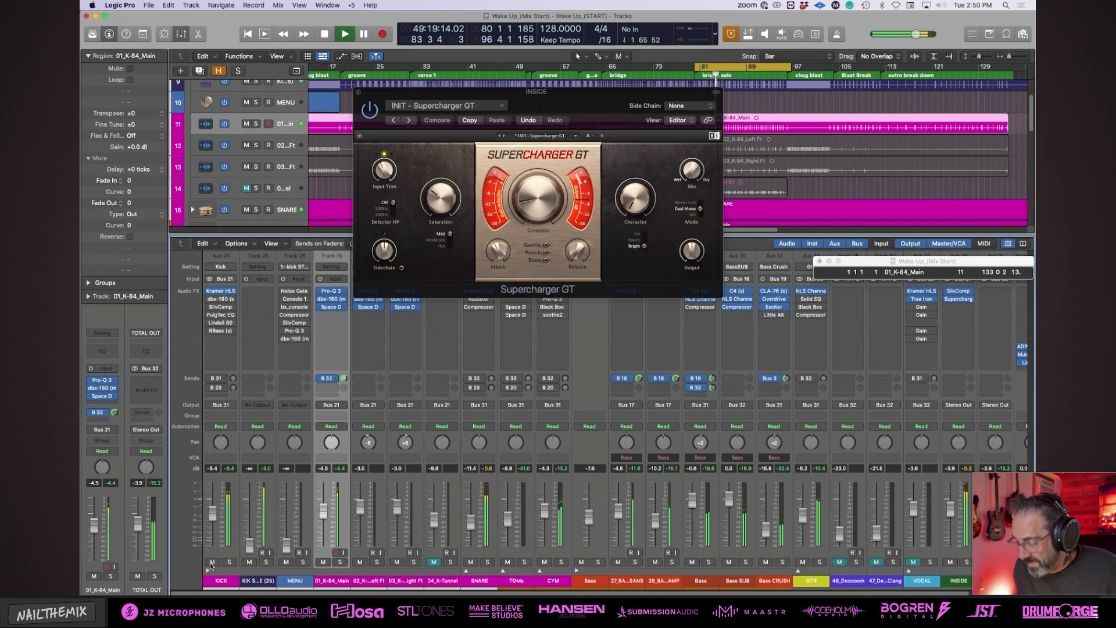
click(543, 562)
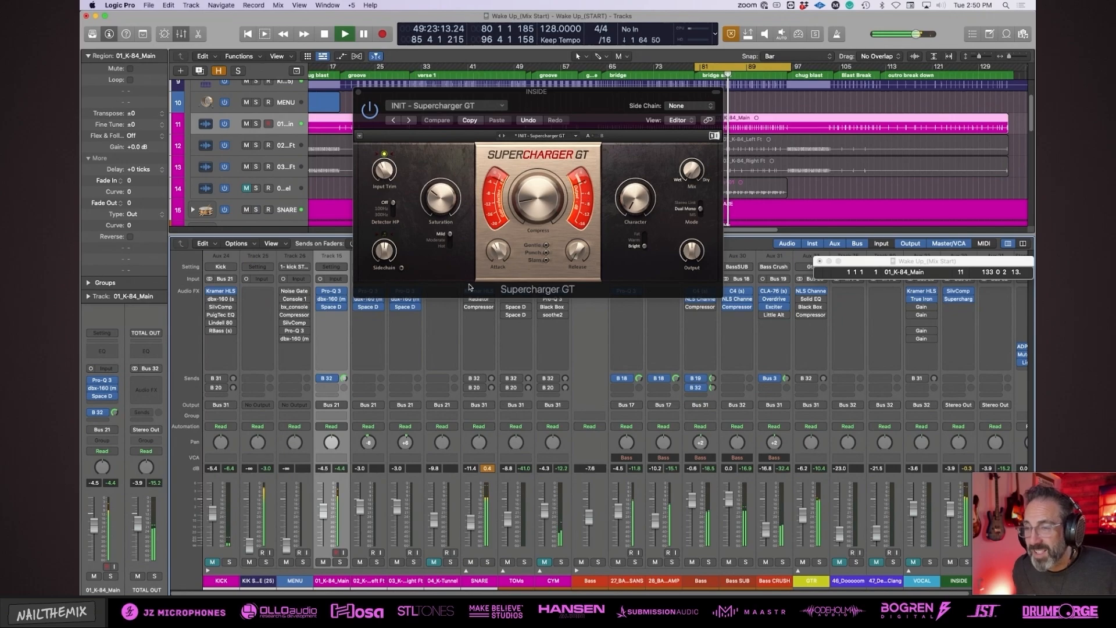
key(space)
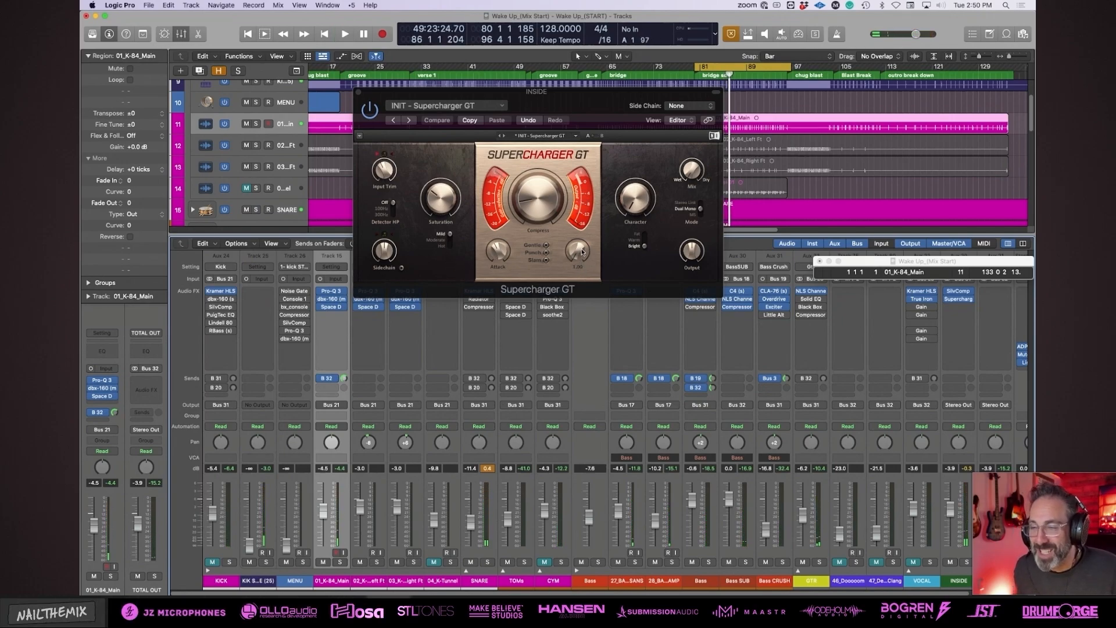
Try a different Release setting in Supercharger GT, move it back, and listen to the loop.
drag(577, 253, 579, 269)
key(space)
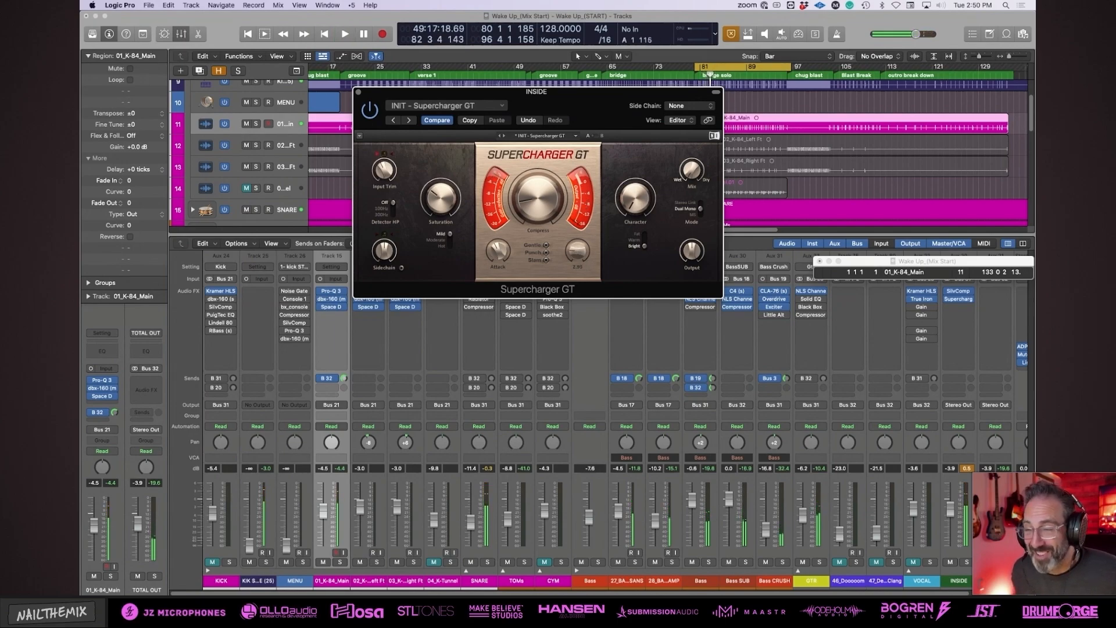
drag(582, 257, 582, 262)
key(space)
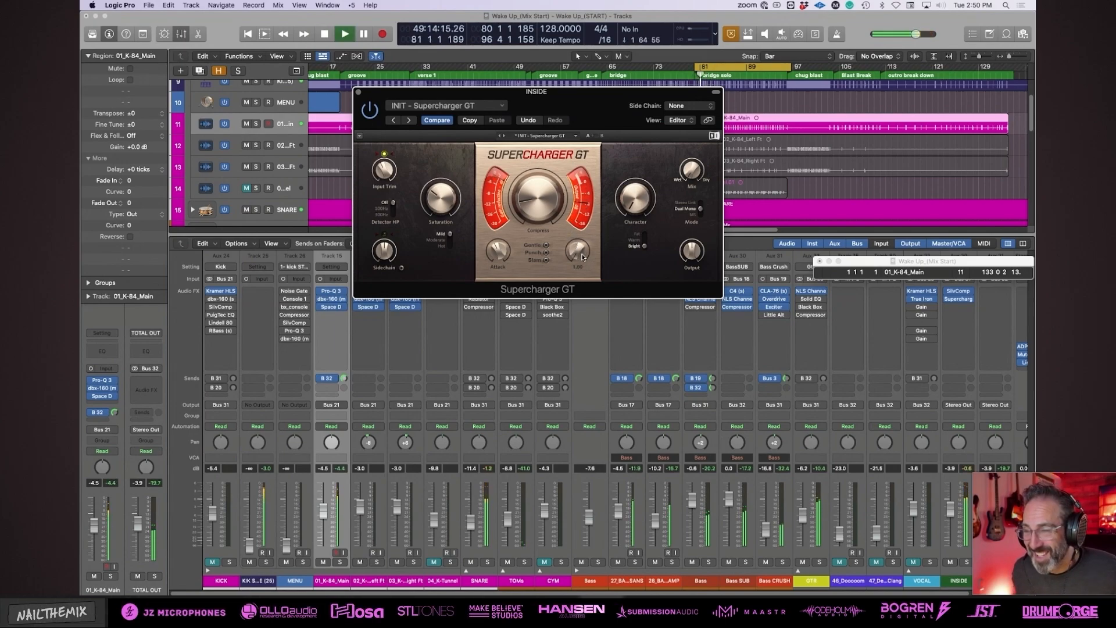
key(space)
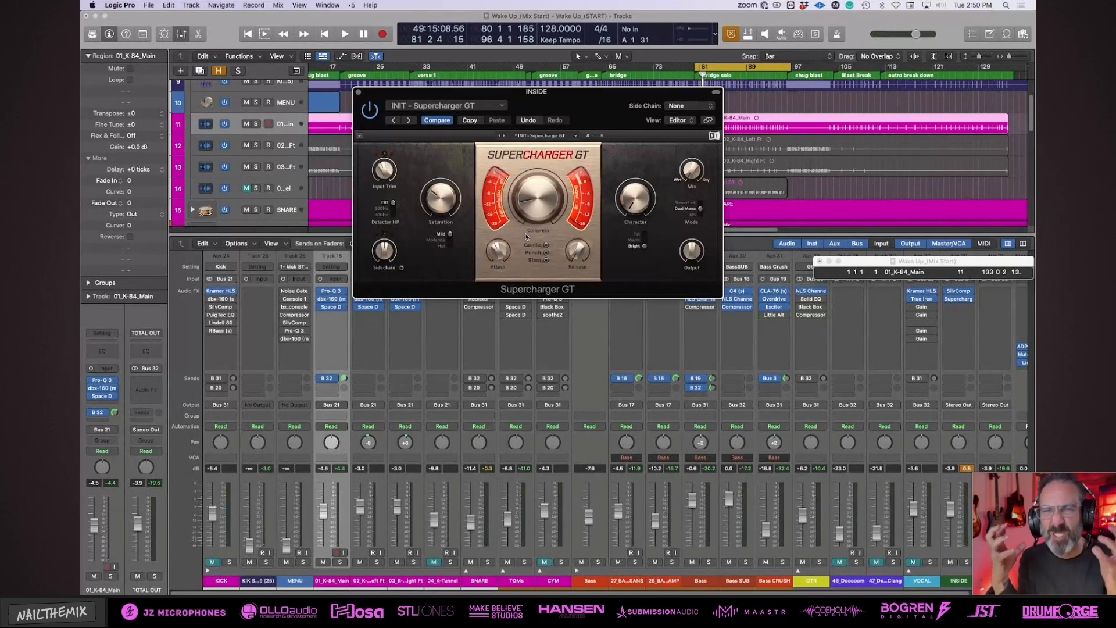
Switch the Supercharger GT saturation mode to Hot and start playback.
click(443, 245)
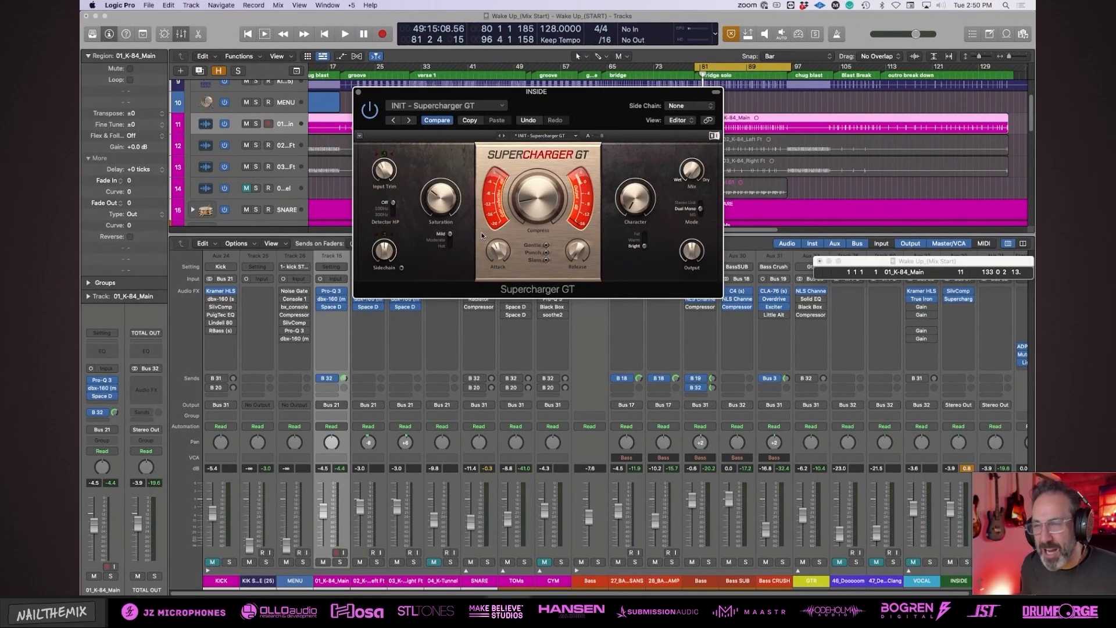
key(space)
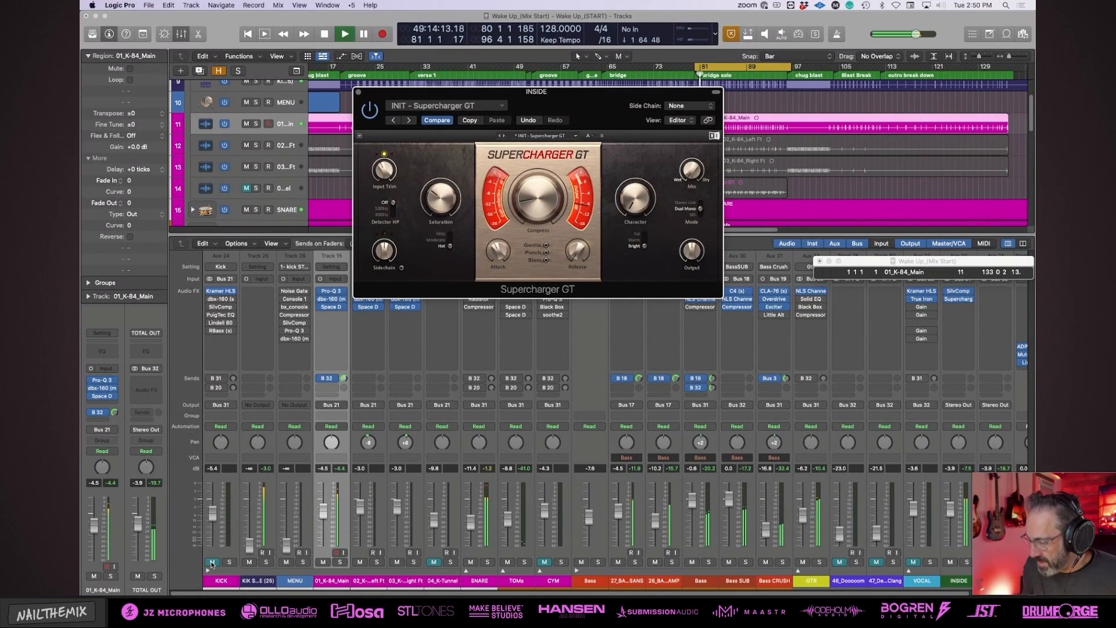
Unmute the KICK stack, raise its fader to -4.7 dB, and raise the 01_K-84_Main fader to -2.4 dB.
click(212, 563)
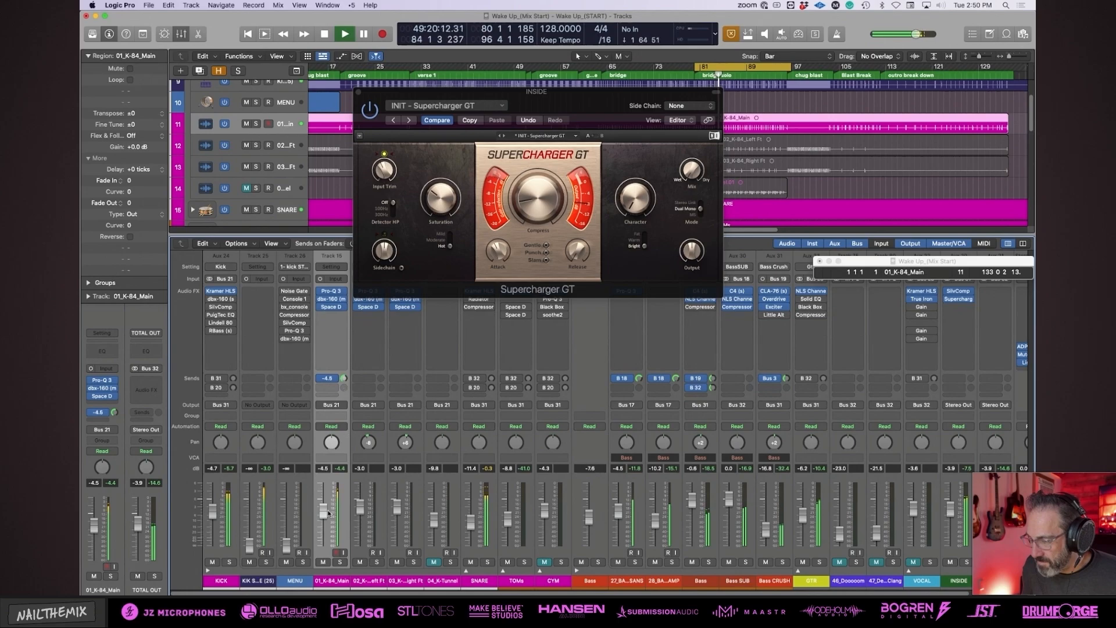
drag(329, 513, 328, 508)
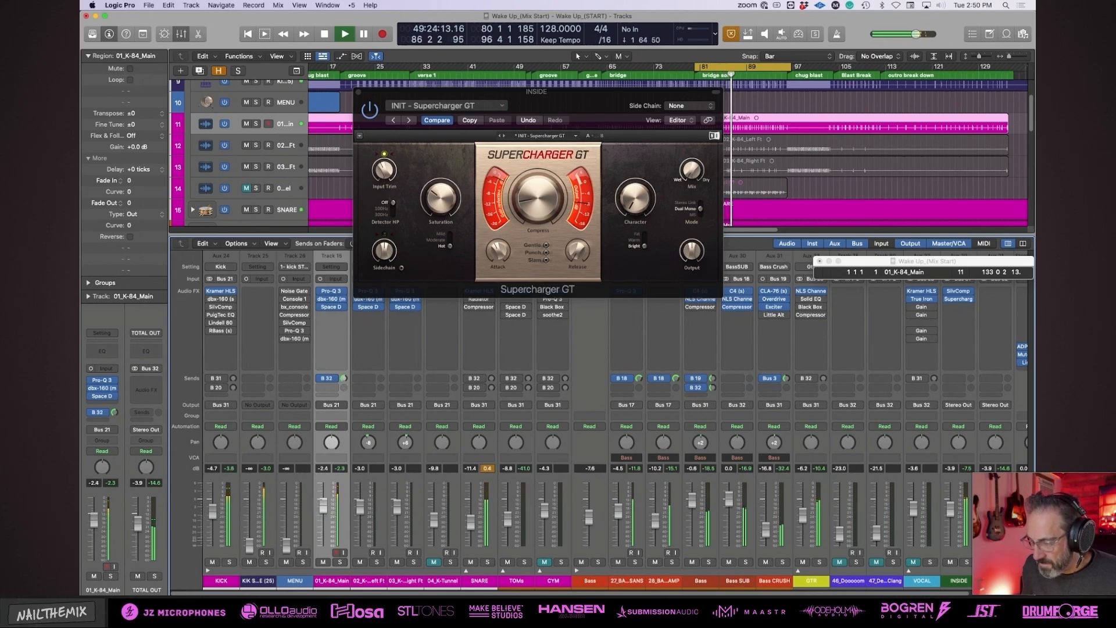
Lower the CYM fader to -5.6 dB, close the Supercharger GT window and stop playback.
click(545, 562)
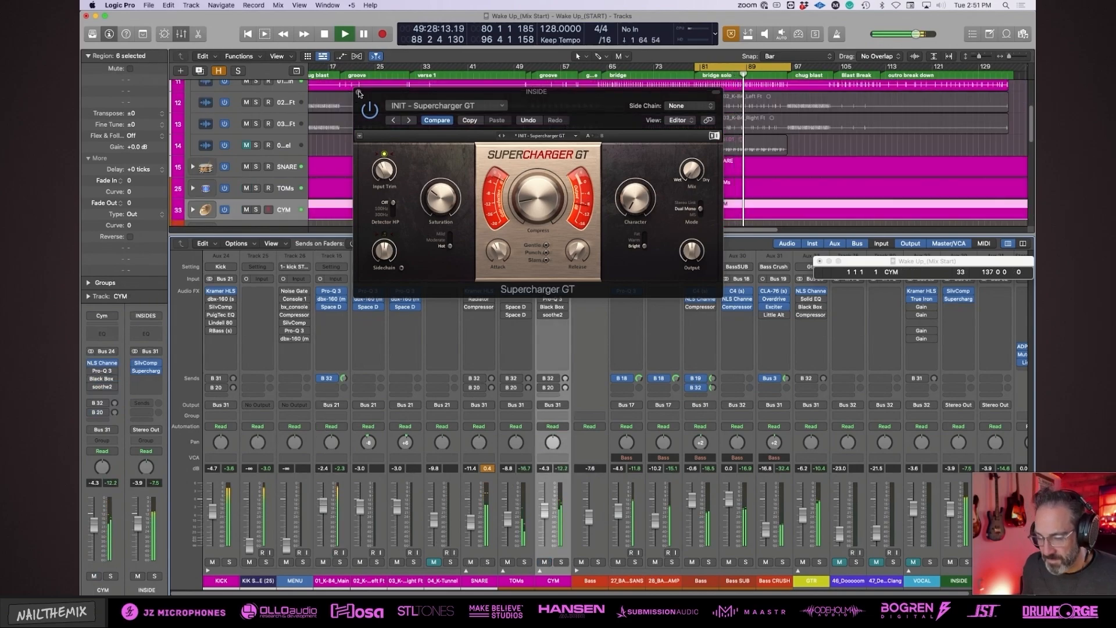
drag(544, 510, 544, 516)
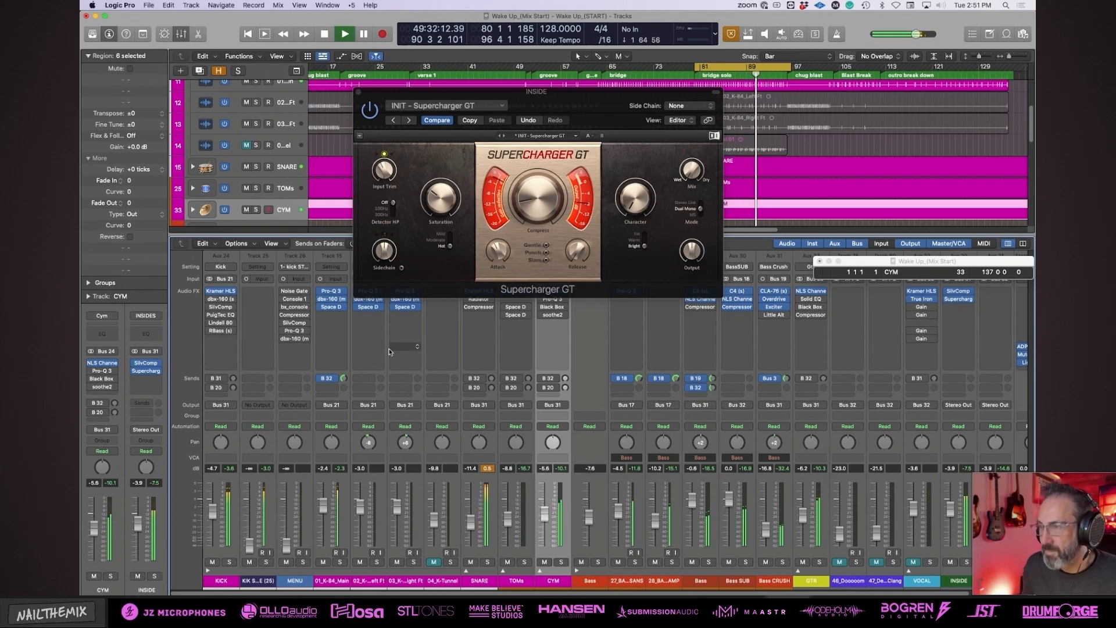
click(358, 92)
key(space)
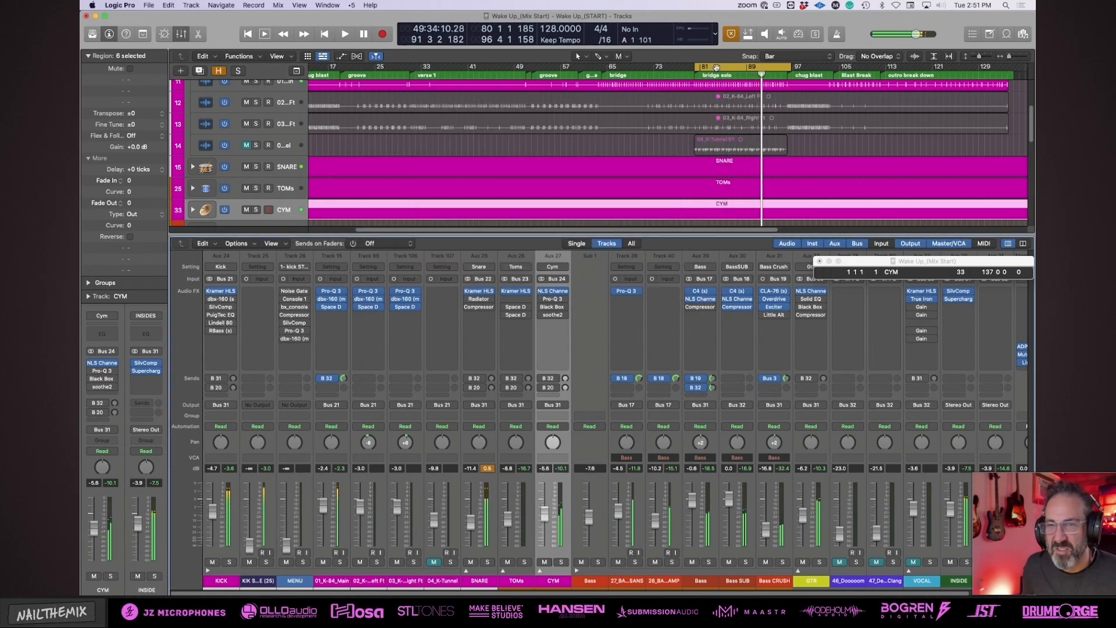
Unmute the 02_K-84_Left Ft and 03_K-84_Right Ft regions and audition the chug blast section from bar 97.
scroll(749, 96, up, 2)
click(800, 132)
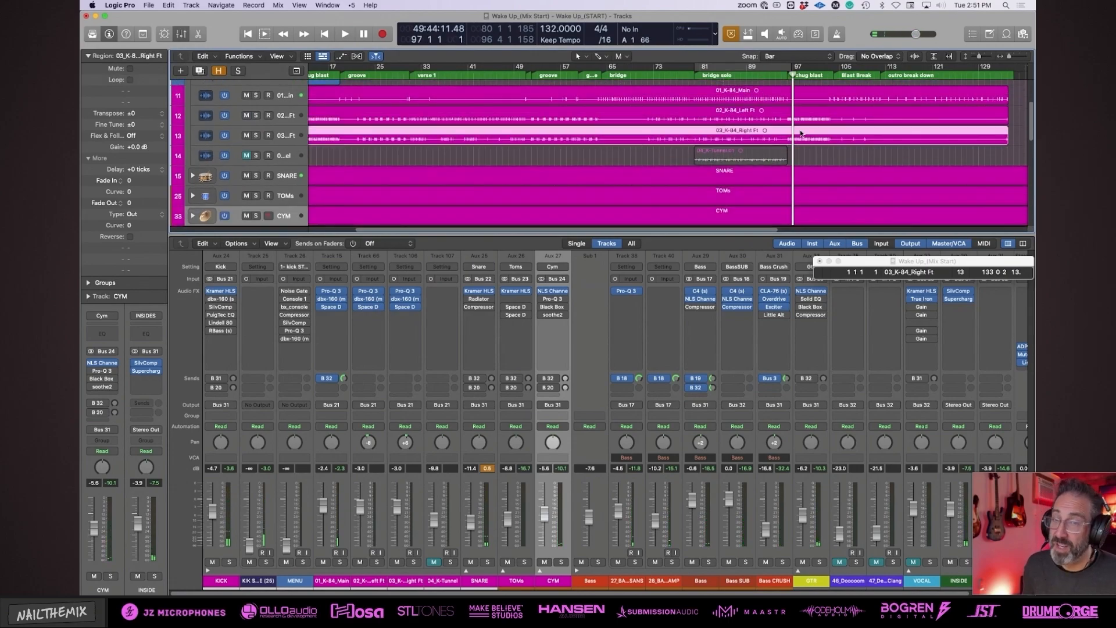
key(space)
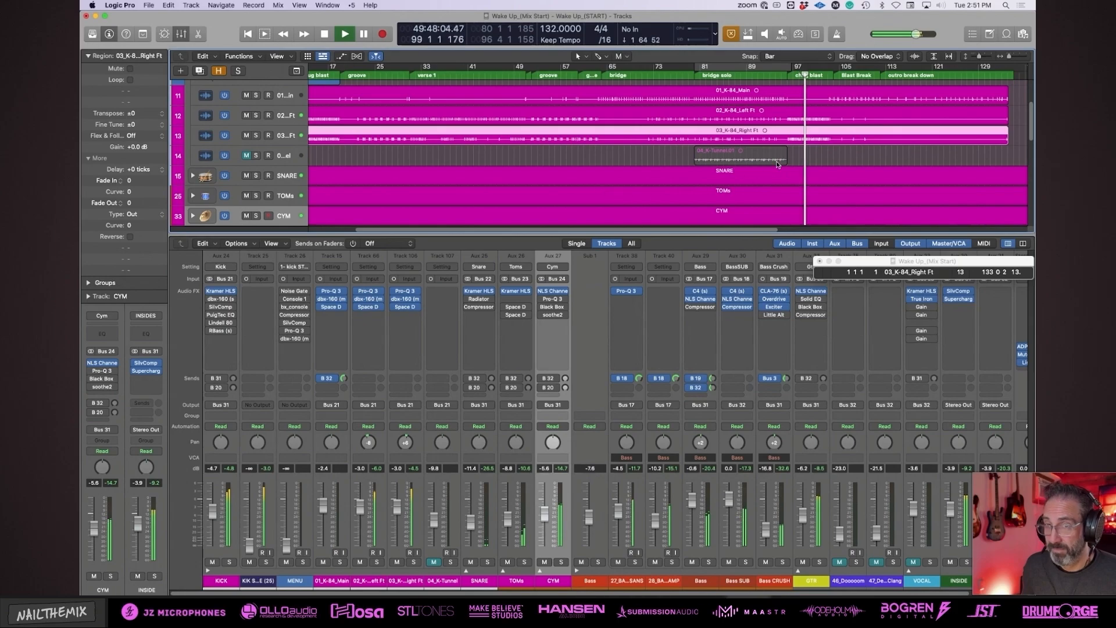
key(space)
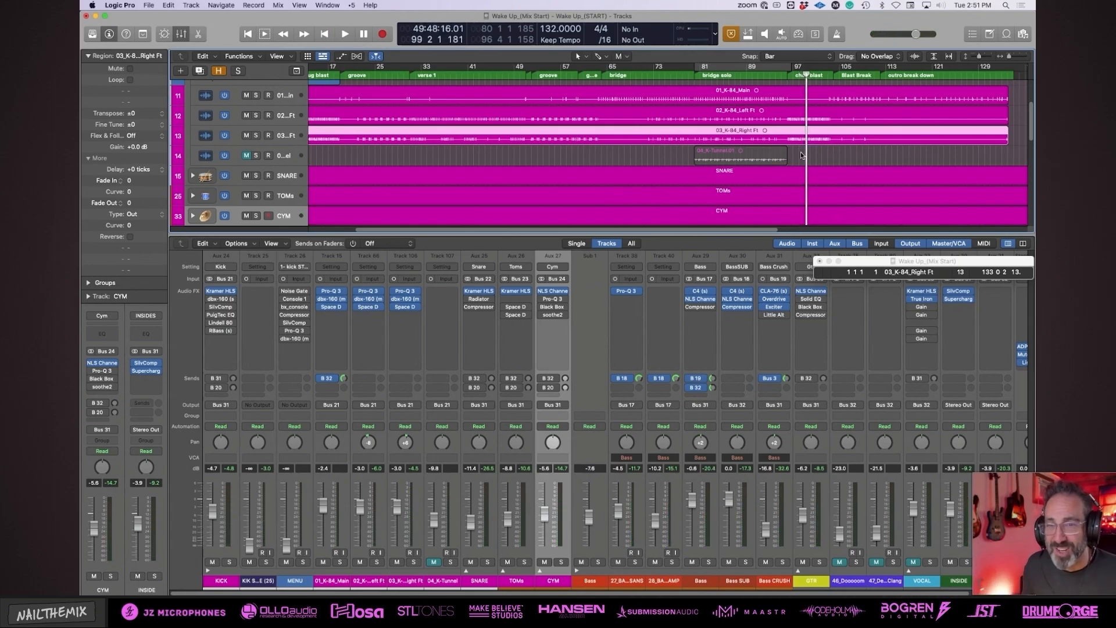
key(space)
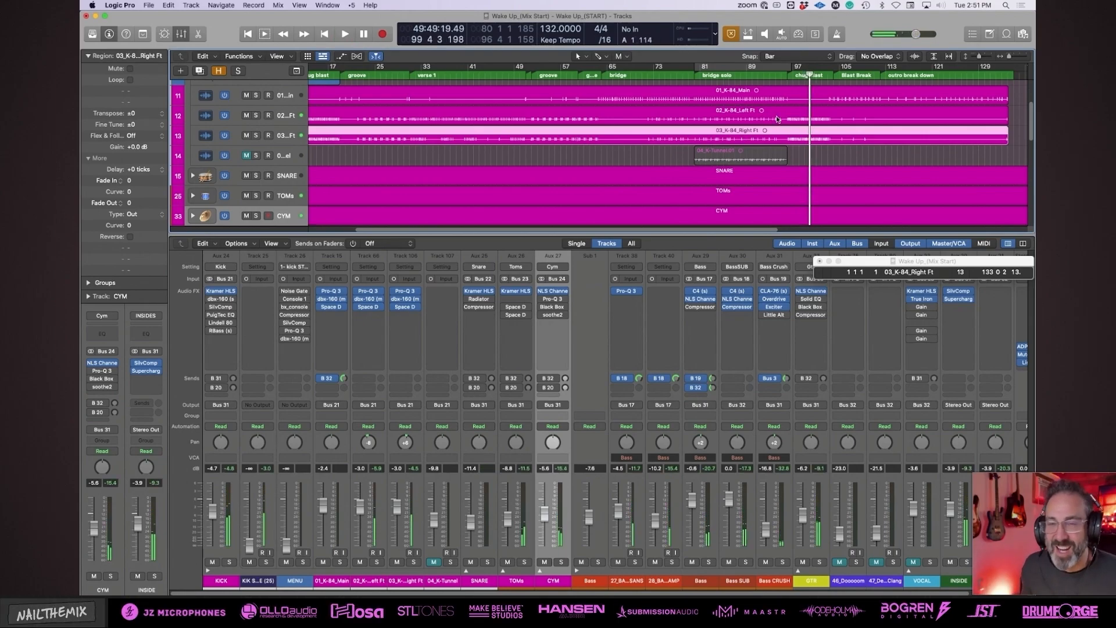
Check Supercharger GT on the INSIDE bus during the chug blast, stop playback and close the plug-in.
click(956, 299)
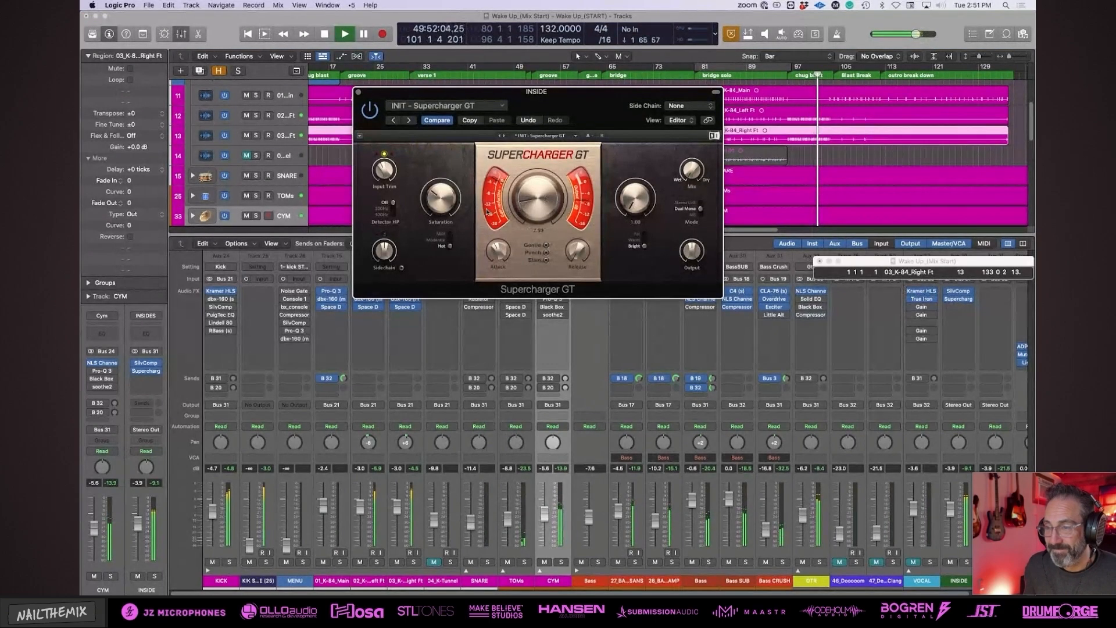
key(space)
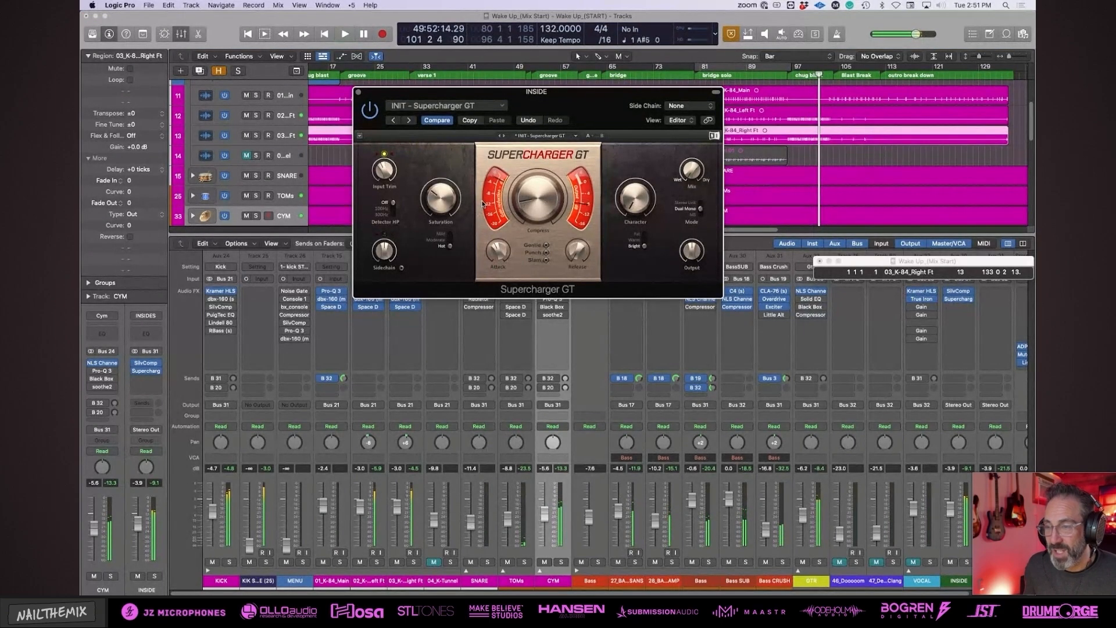
click(359, 93)
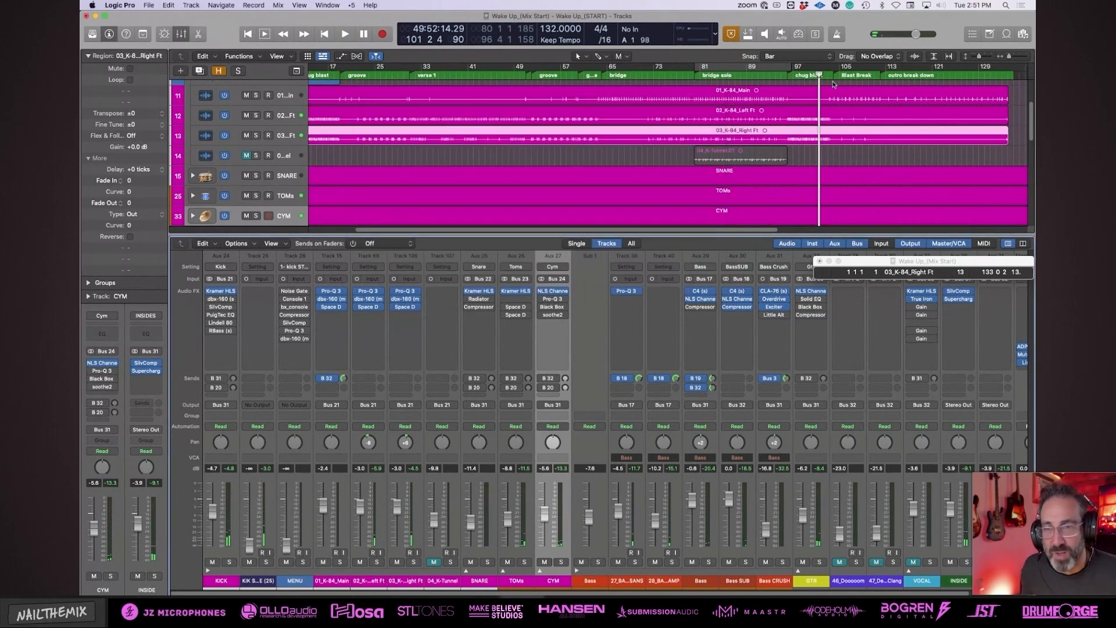
Replay the chug blast and select the 02_K-84_Left Ft and 03_K-84_Right Ft regions and their channel strips.
click(804, 71)
shift+click(813, 121)
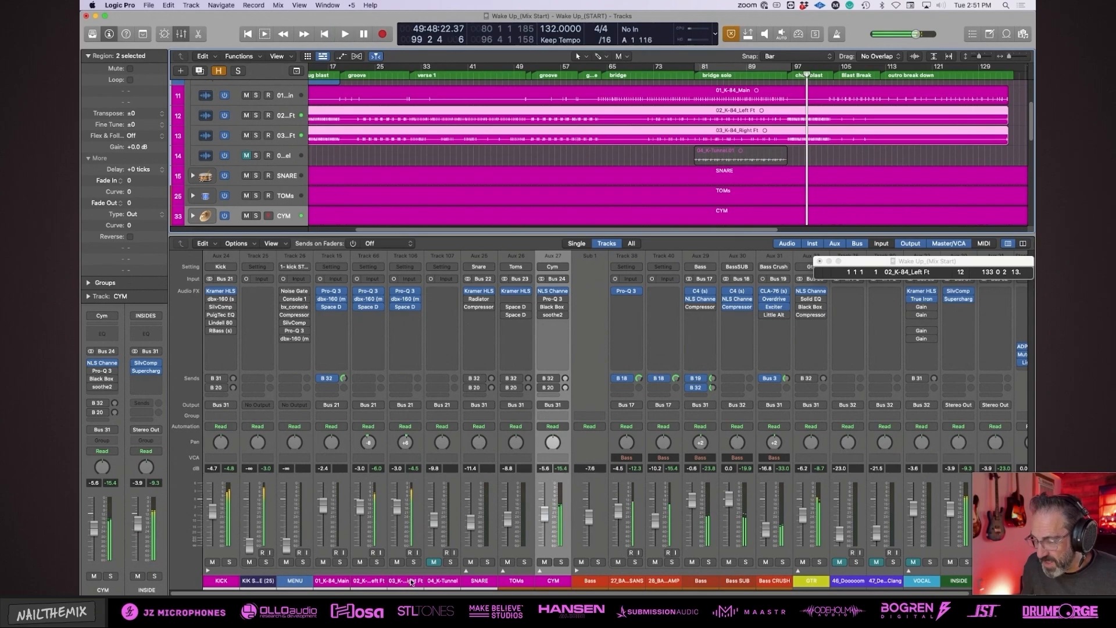
click(406, 581)
key(space)
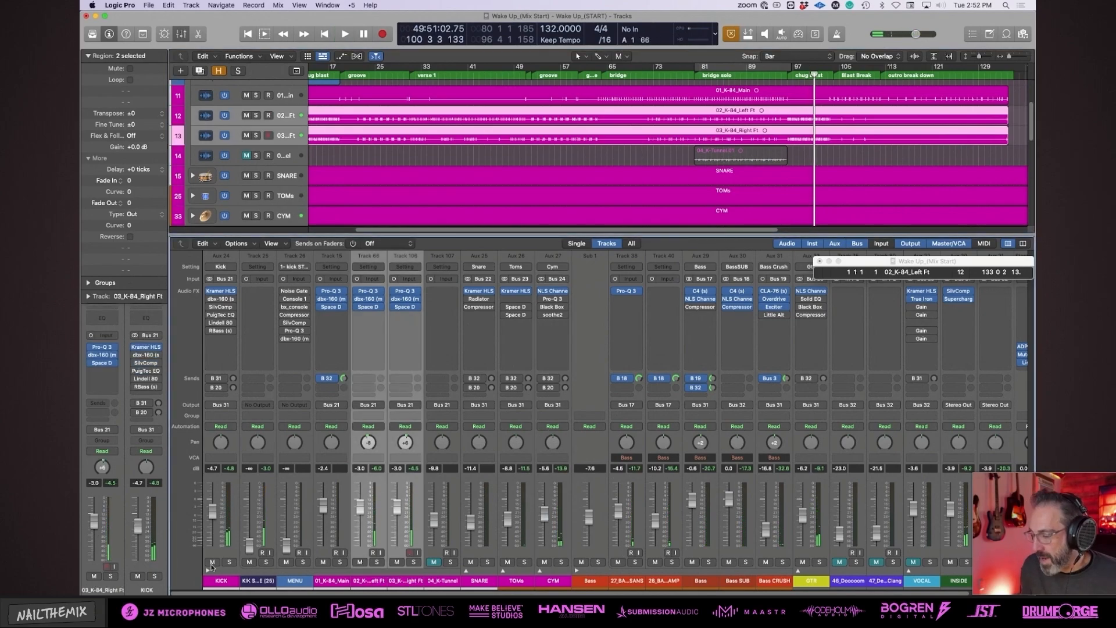
Route the KICK stack's output to Bus 32 → TOTAL OUT and switch off the Bus 32 send on 01_K-84_Main.
click(221, 581)
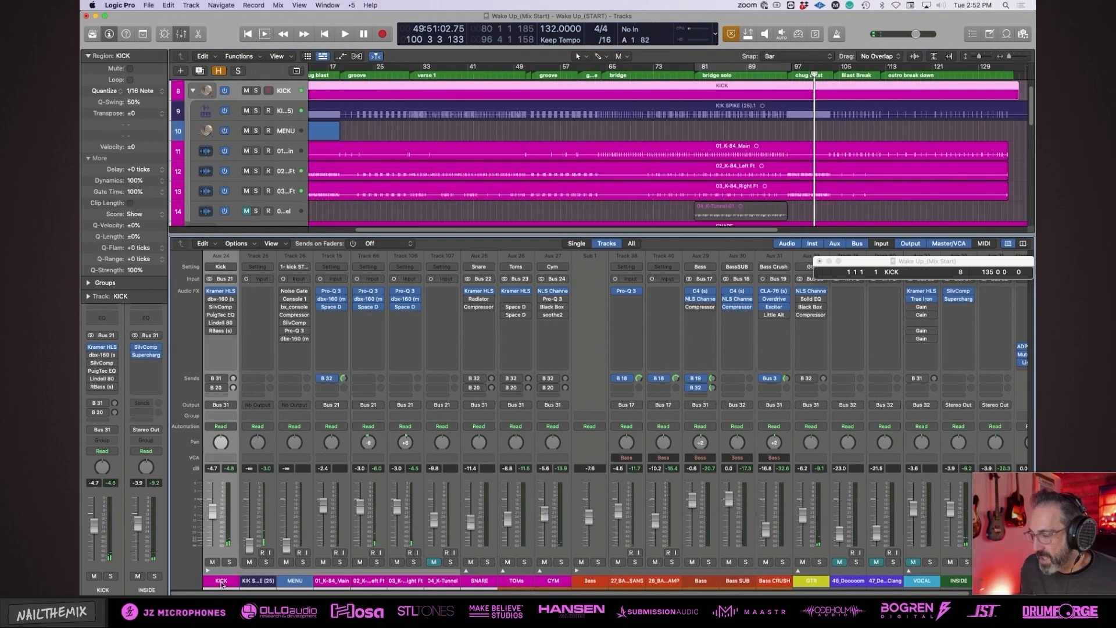
click(221, 405)
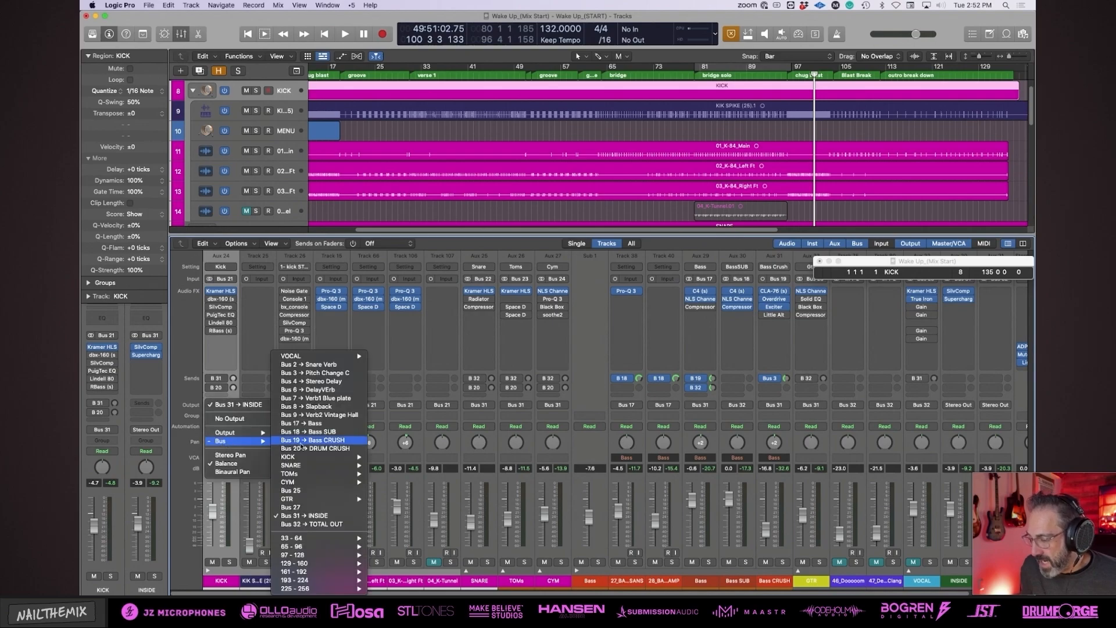
click(314, 525)
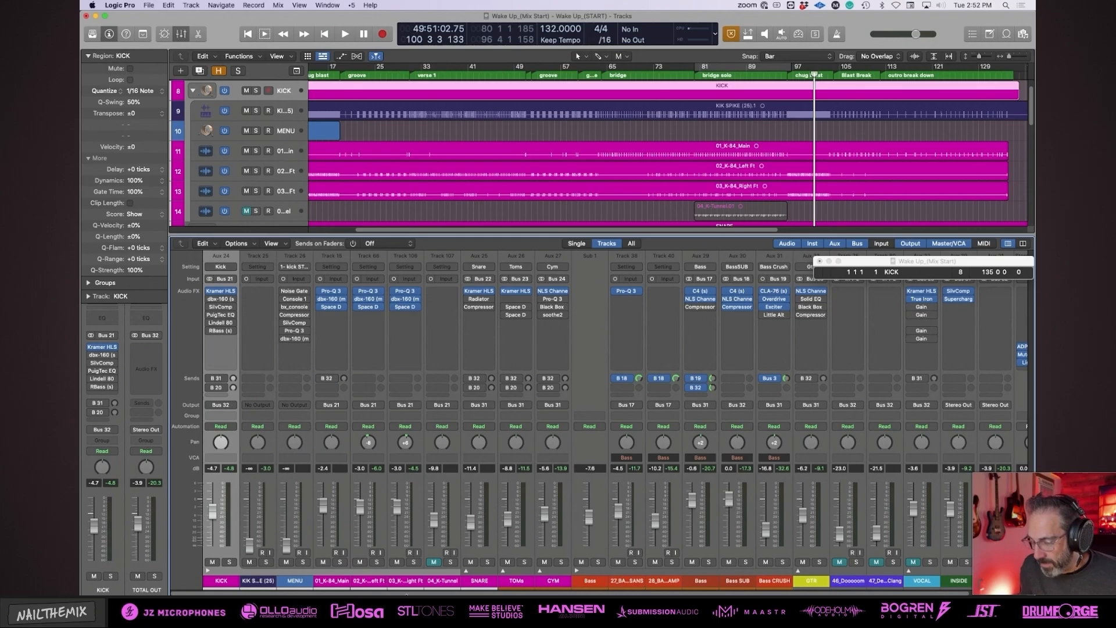
Raise the KICK, 02_K-84_Left Ft and 03_K-84_Right Ft faders to -1.8 dB during playback, and stop.
key(space)
click(406, 580)
shift+click(369, 581)
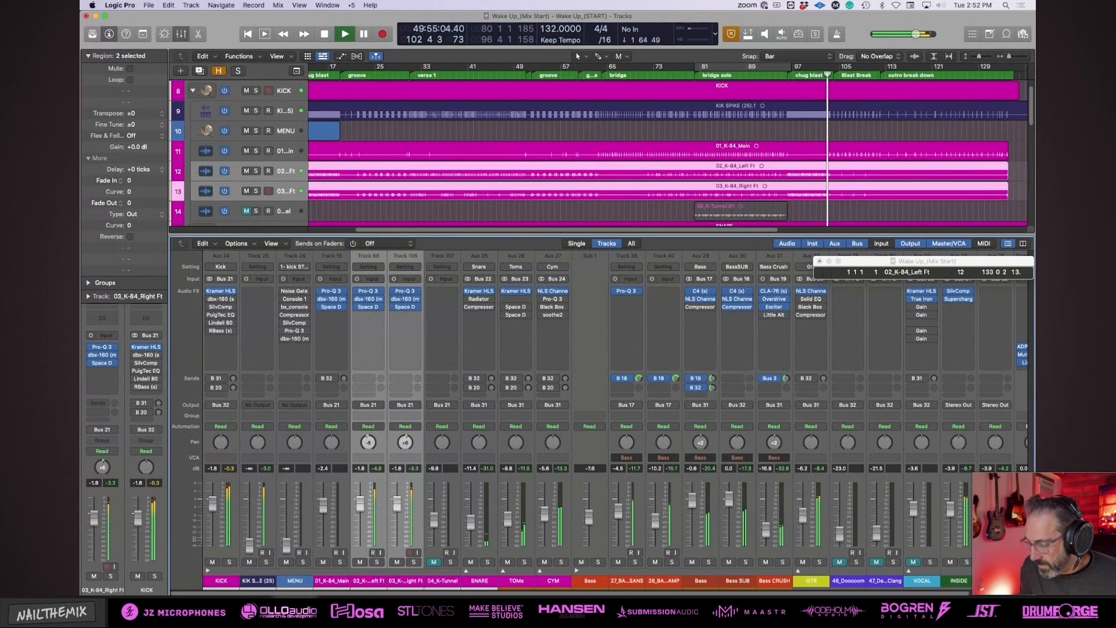
key(space)
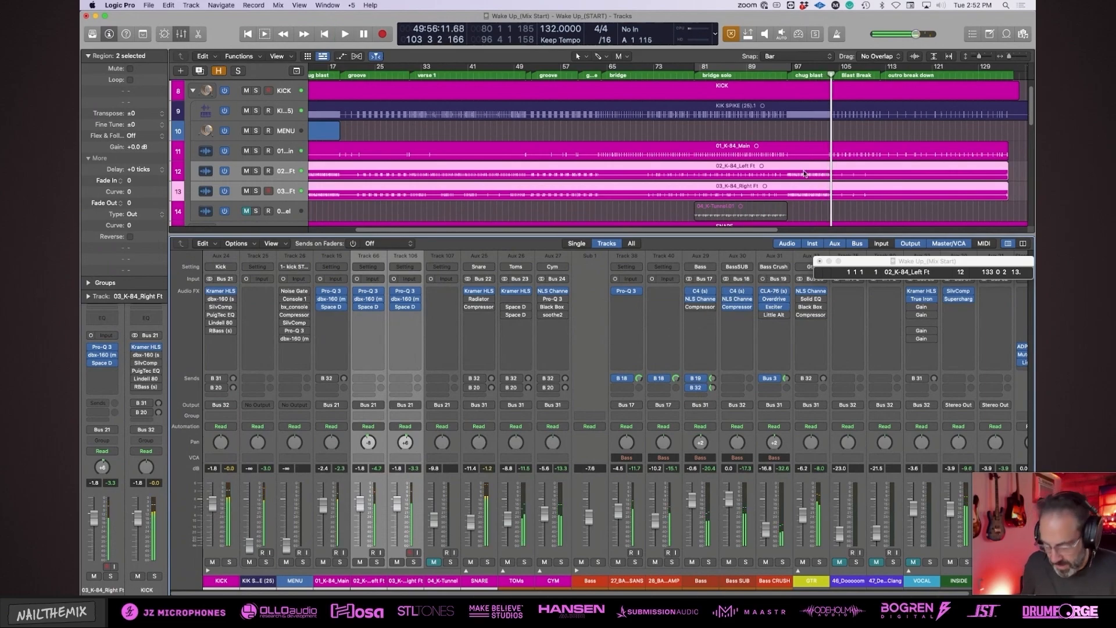
Replay the chug blast from bar 97 and examine how Supercharger GT on the INSIDE bus reacts, closing the plug-in when done.
click(794, 71)
key(space)
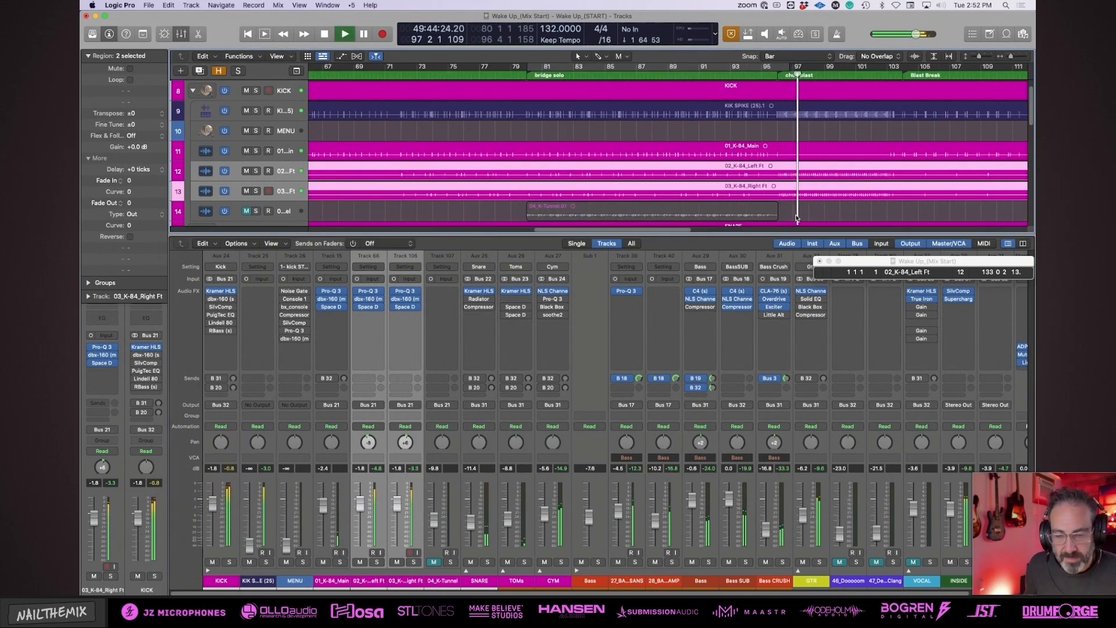
scroll(754, 593, right, 2)
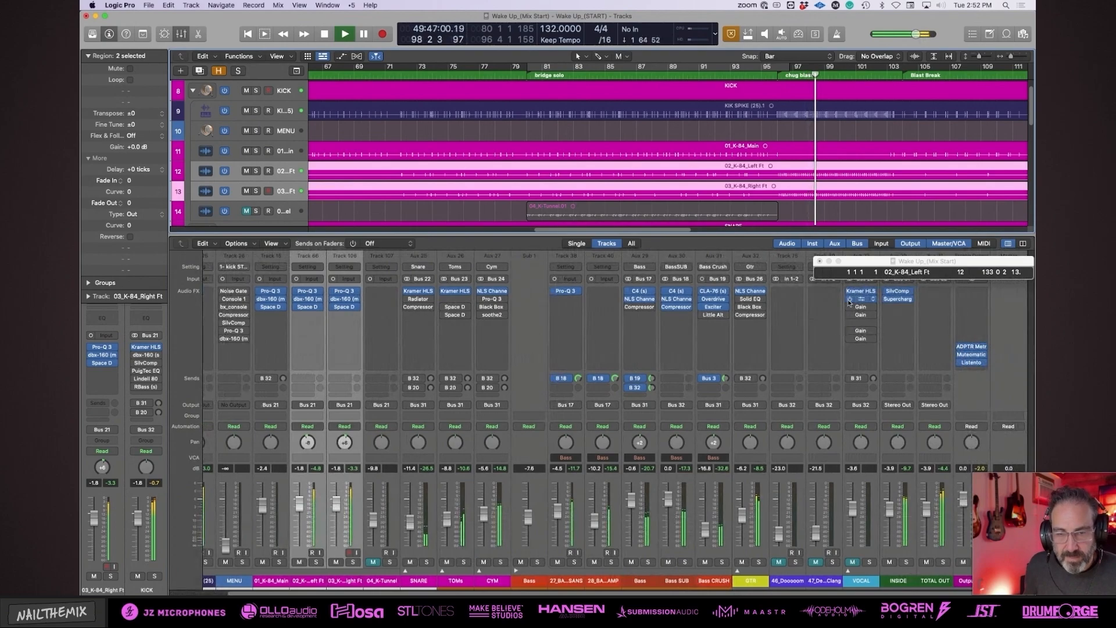
mouse_move(898, 301)
key(space)
click(898, 300)
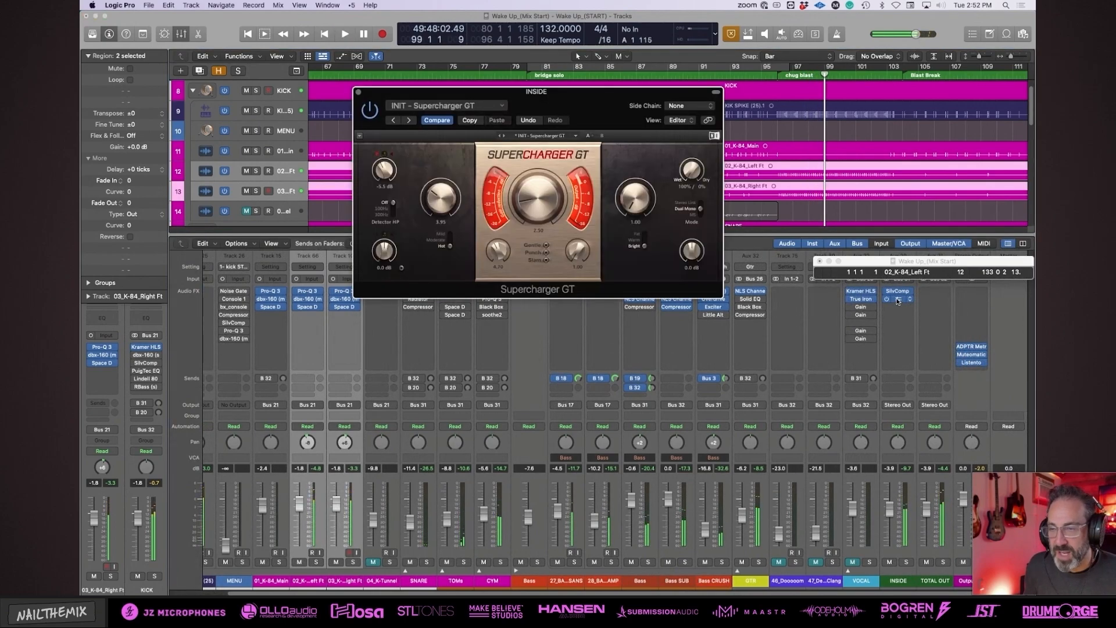
key(space)
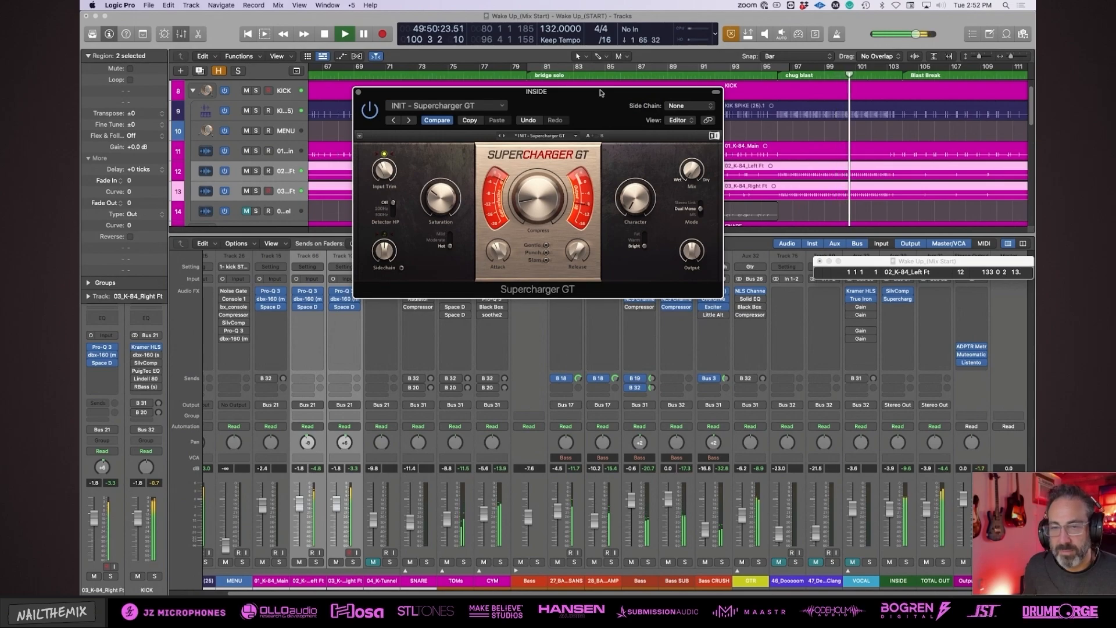
key(space)
key(space)
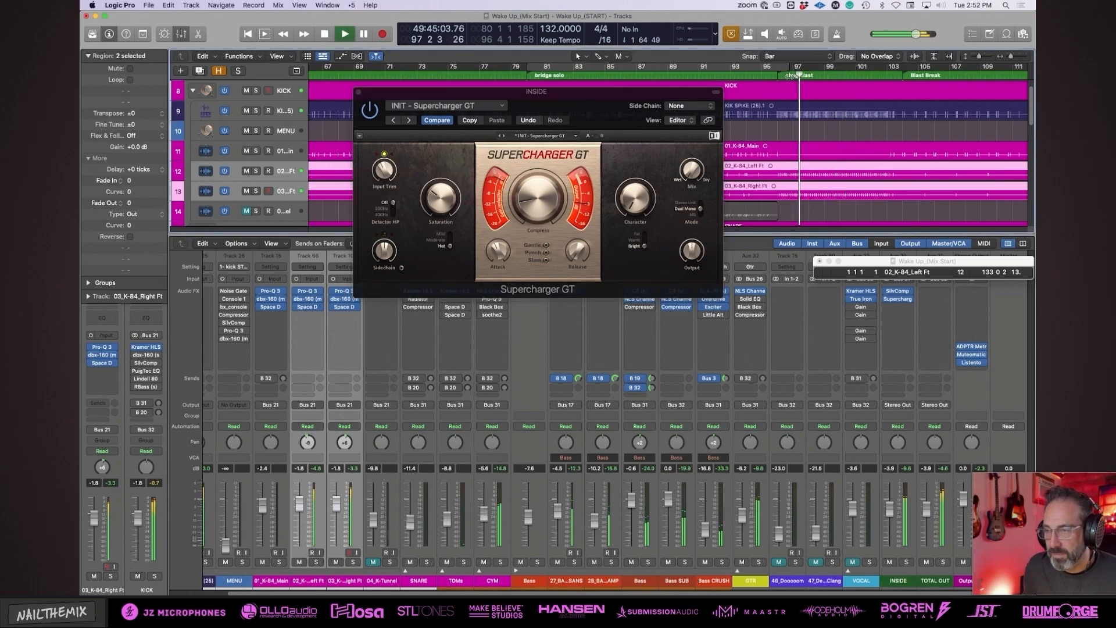
drag(365, 94, 425, 164)
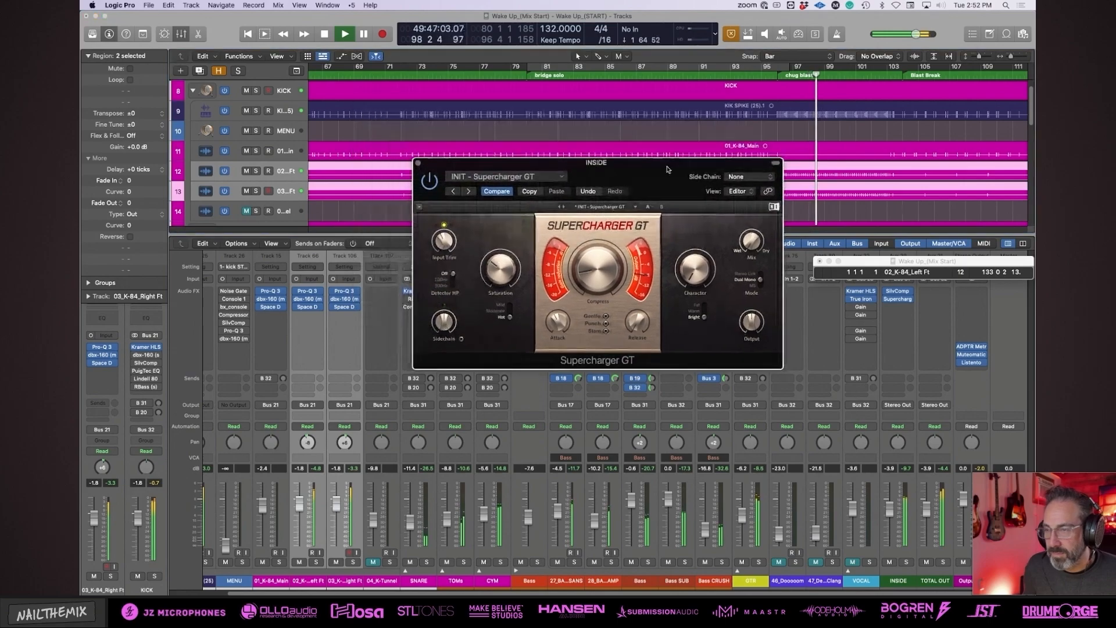
click(418, 163)
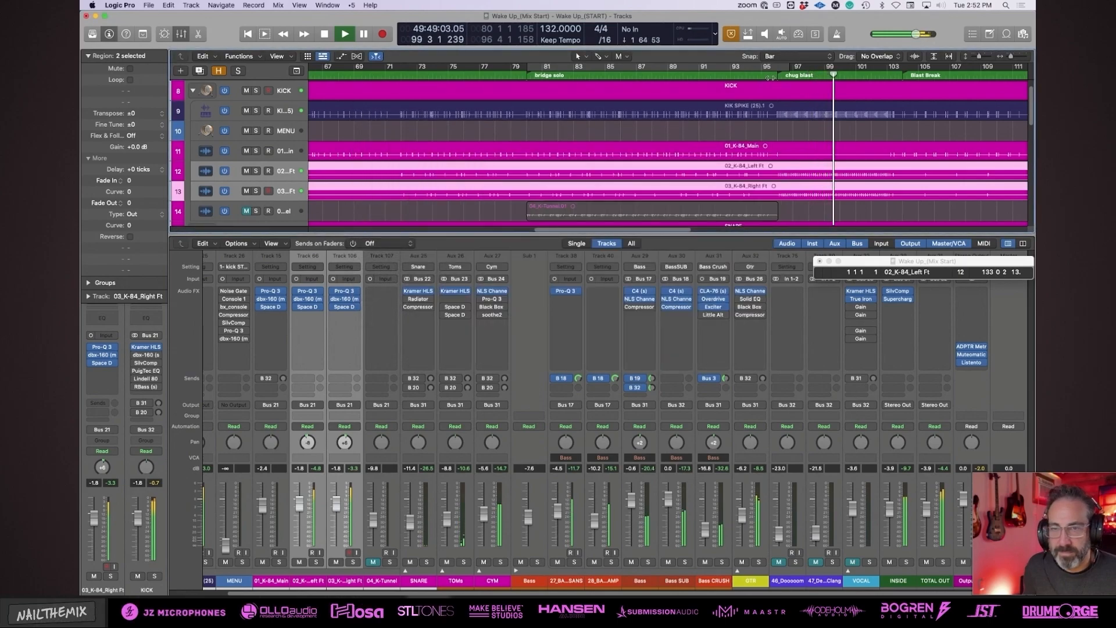
key(space)
Set the cycle range to bars 96–104 over the chug blast section and play it briefly.
drag(779, 66, 897, 81)
key(super+Left)
key(super+Left)
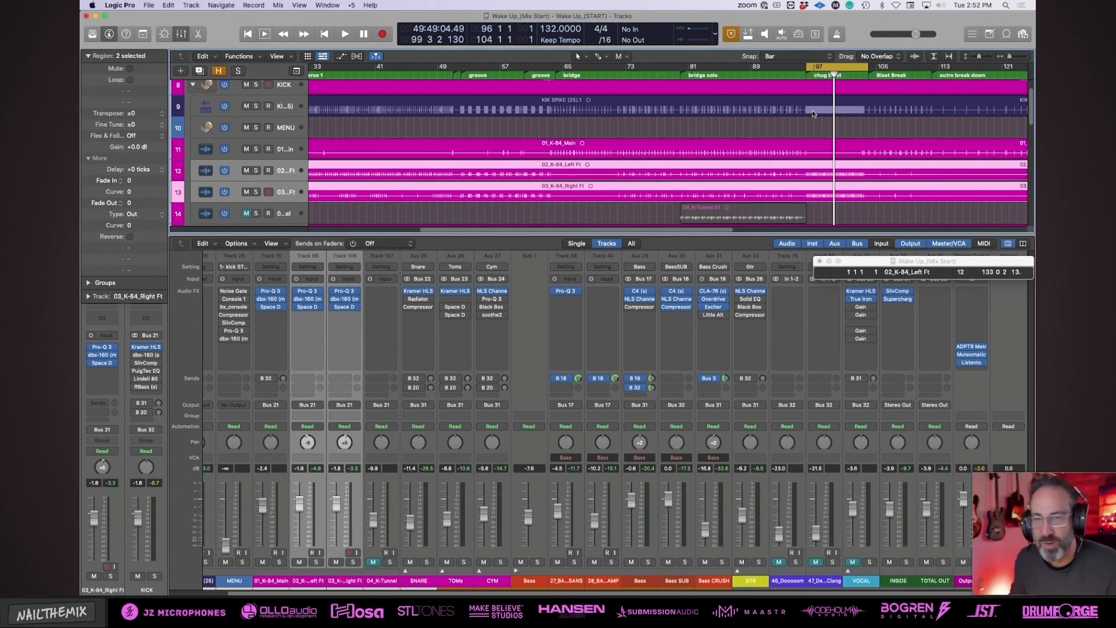
key(shift+space)
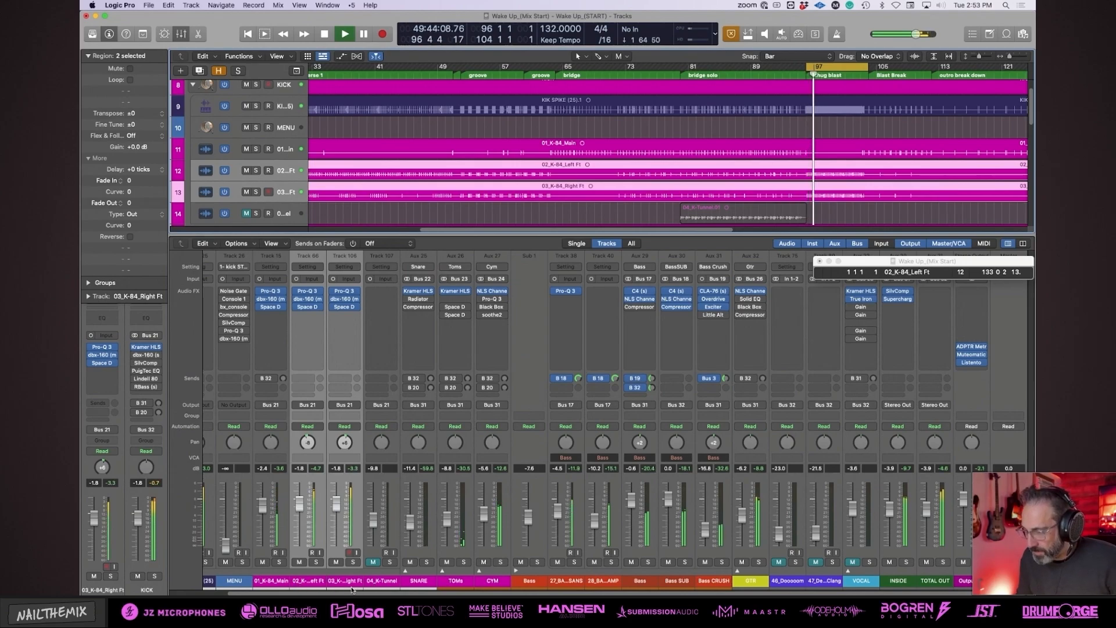
key(space)
Raise the 01_K-84_Main fader to 1.3 dB while the chug blast plays, and stop playback.
scroll(350, 593, left, 3)
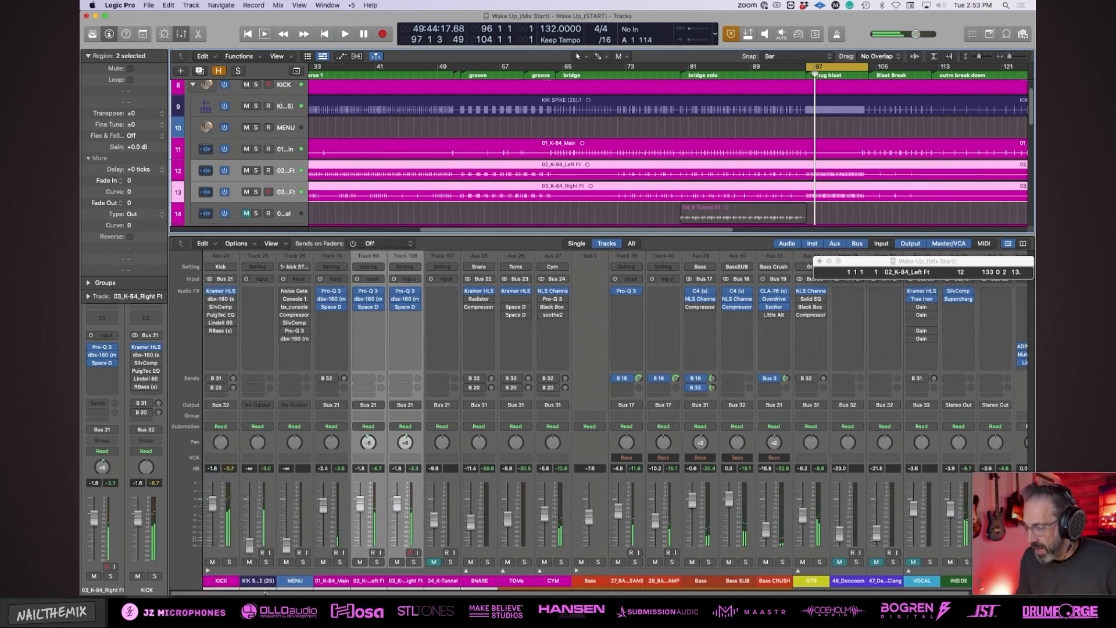
key(shift+space)
drag(322, 505, 319, 487)
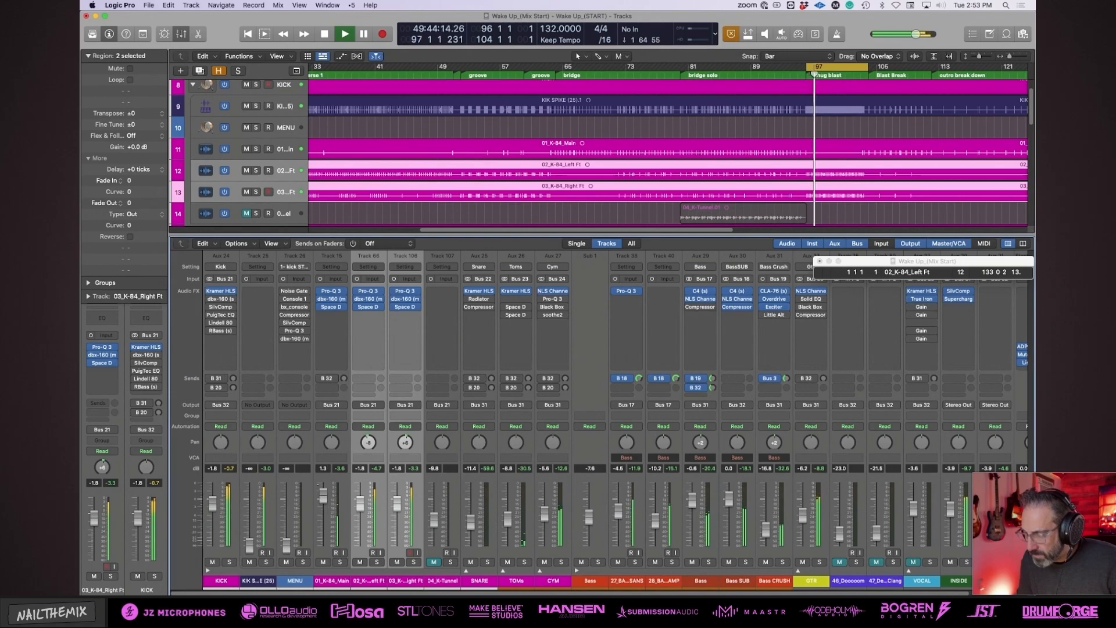
key(space)
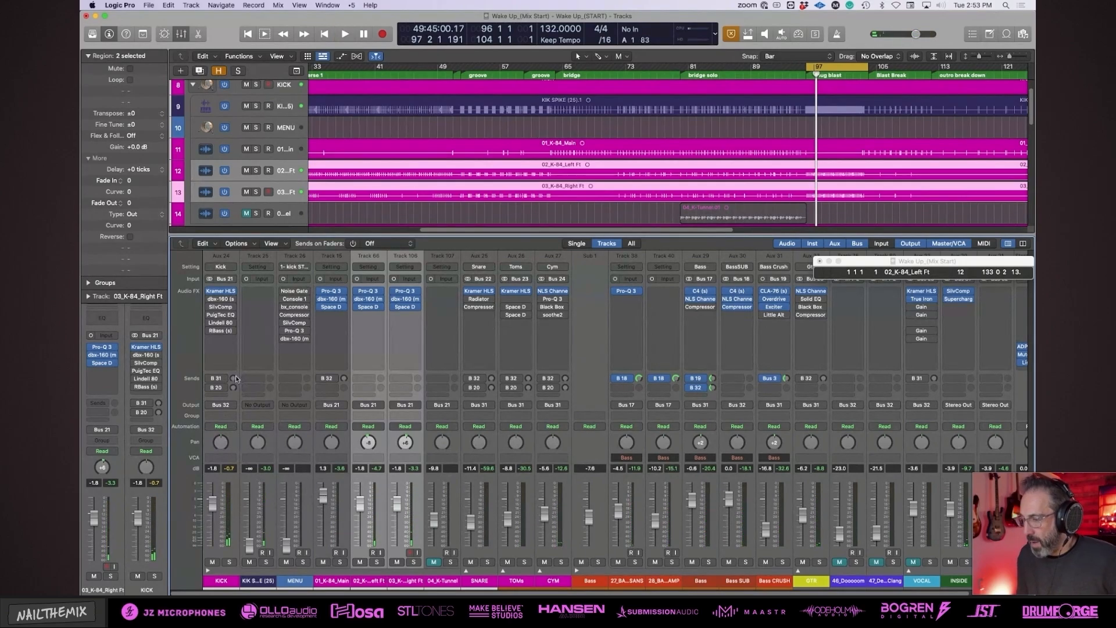
Reassign the 01_K-84_Main send to Bus 31 → INSIDE and turn up its send level during playback.
click(332, 379)
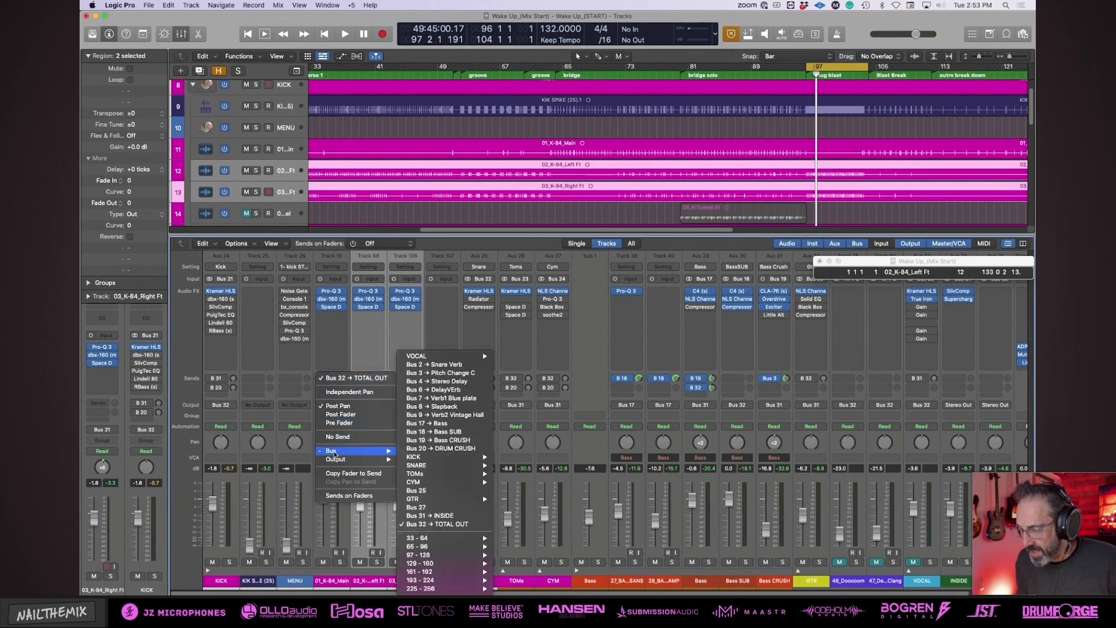
click(442, 451)
key(space)
drag(343, 378, 343, 372)
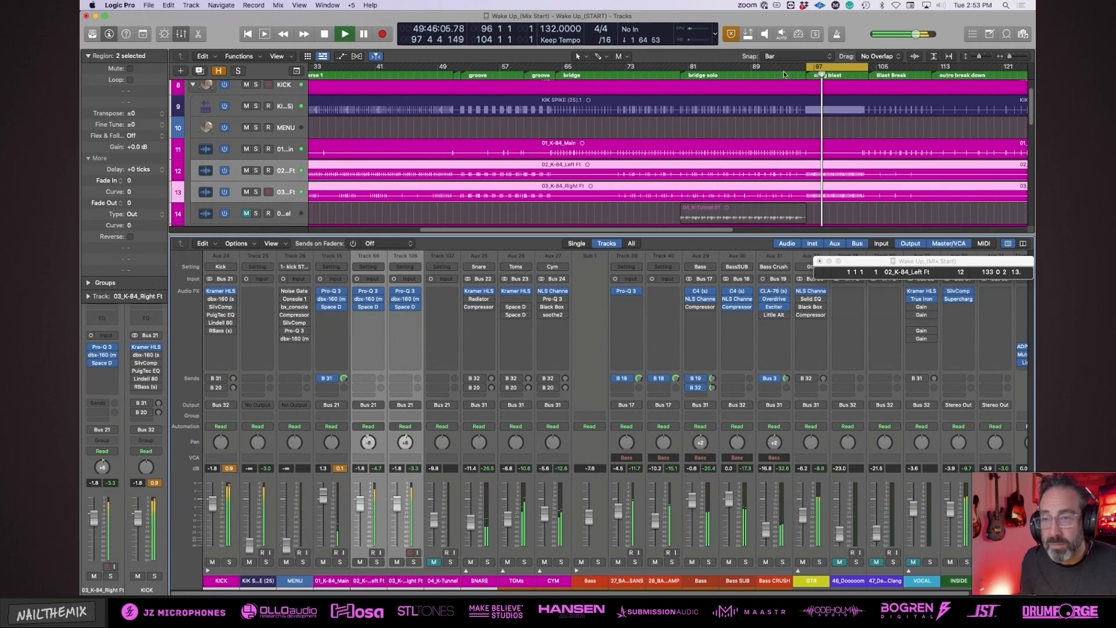
Continue playback from the bridge solo and mute the 02_K-84_Left Ft and 03_K-84_Right Ft regions.
click(691, 75)
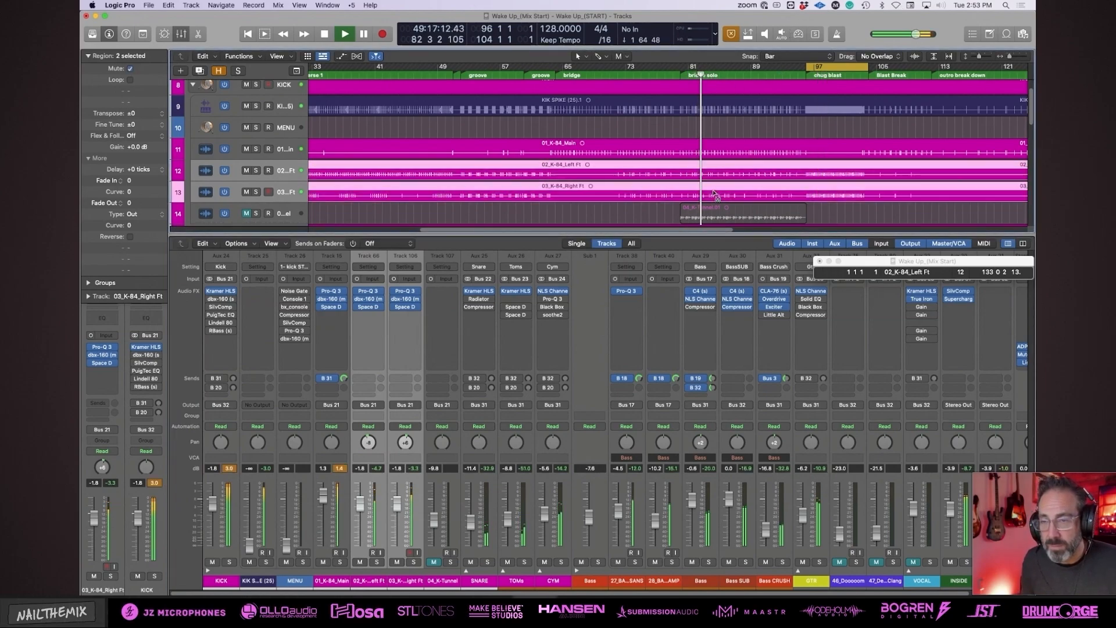
key(ctrl+m)
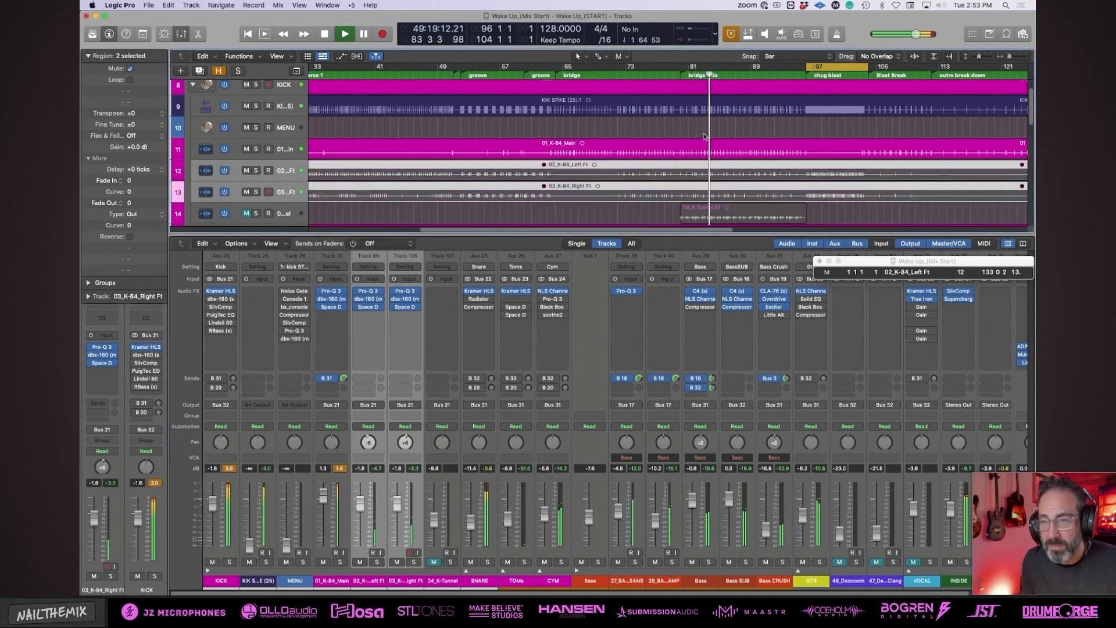
Cycle the bridge solo, bars 80–96, raise the 01_K-84_Main send level to +1.7, and lower its fader to -3.1 dB.
drag(683, 74, 805, 73)
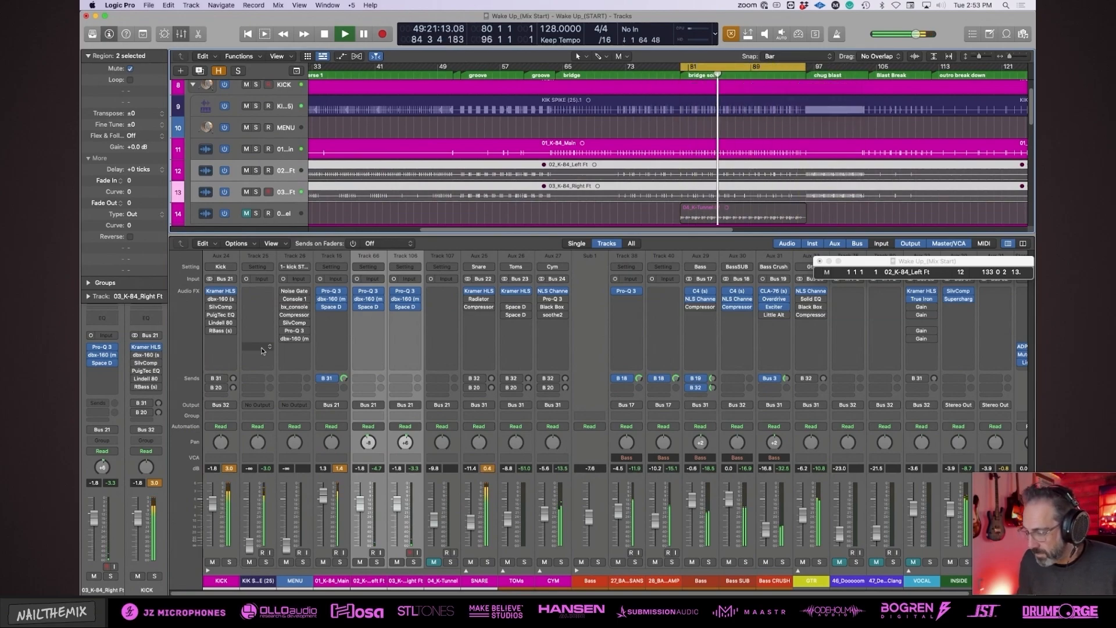
drag(344, 378, 343, 372)
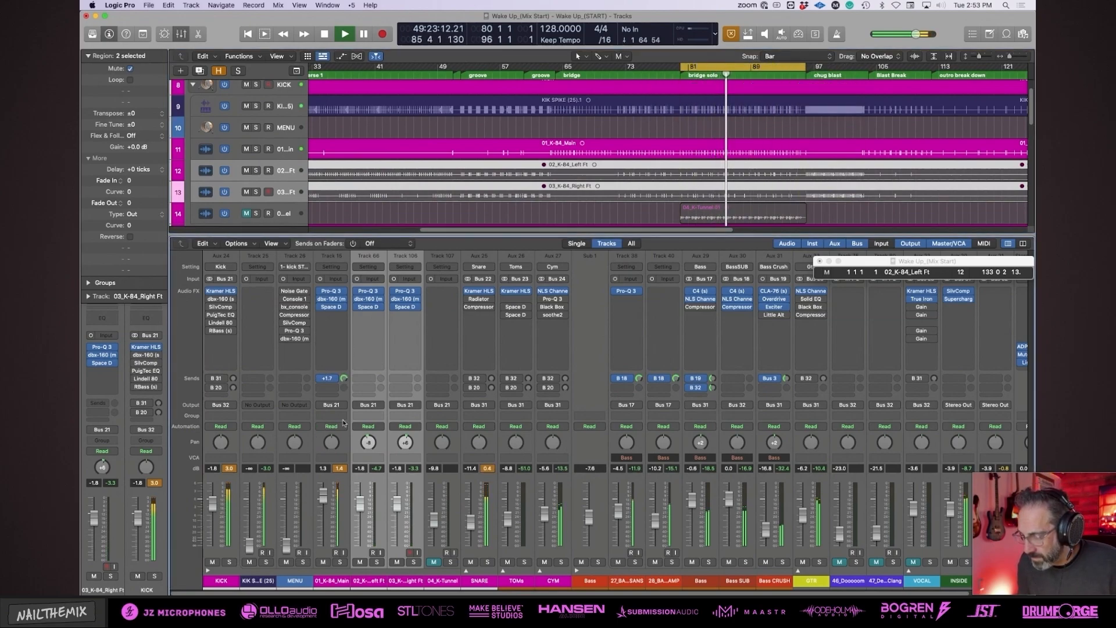
drag(323, 495, 323, 507)
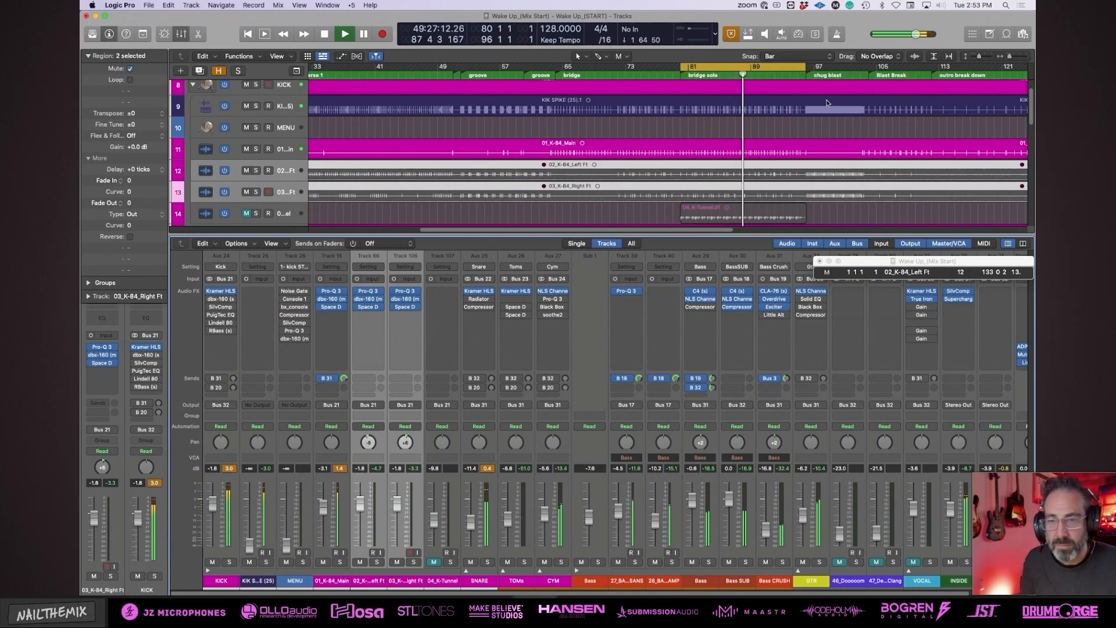
Unmute the left and right foot kick regions, lower the 01_K-84_Main fader to -7.0 dB during playback, and stop.
key(ctrl+m)
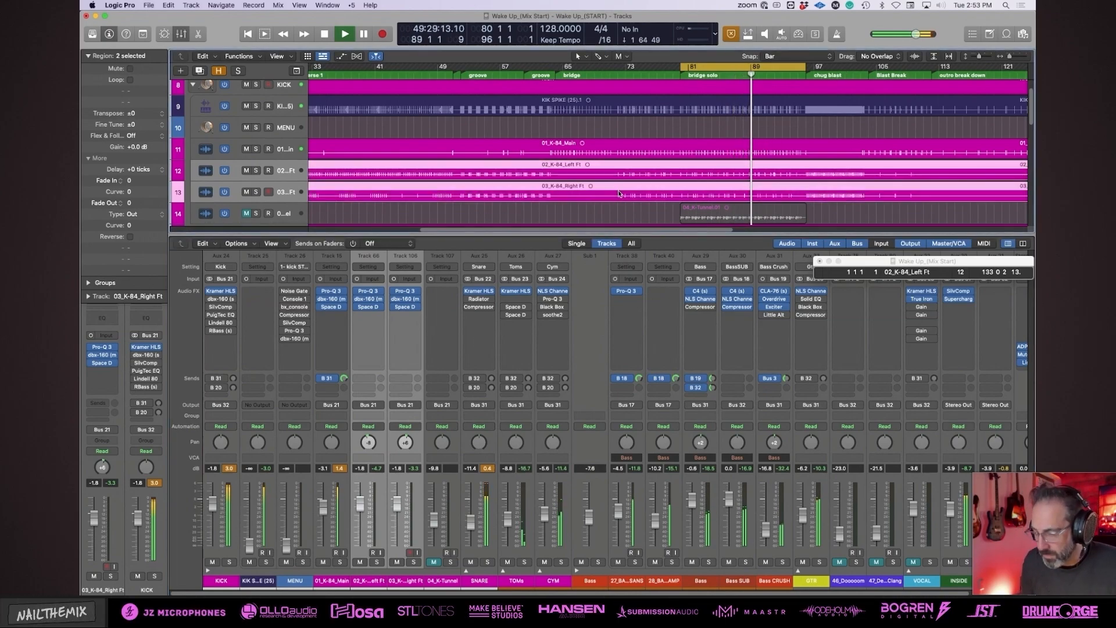
key(shift+comma)
drag(321, 514, 321, 517)
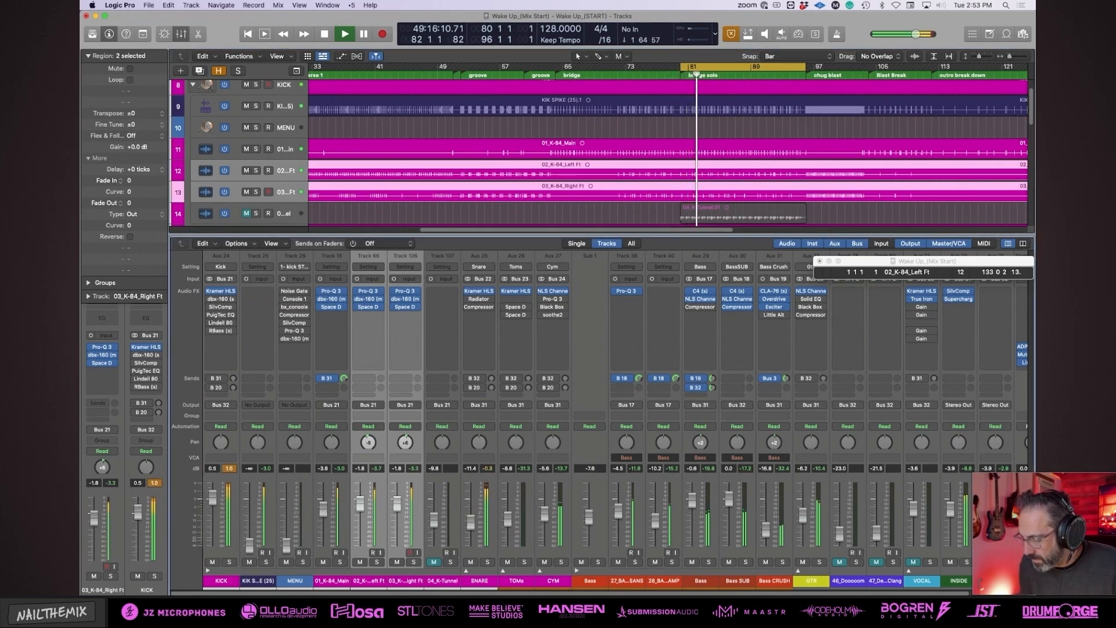
drag(327, 516, 323, 523)
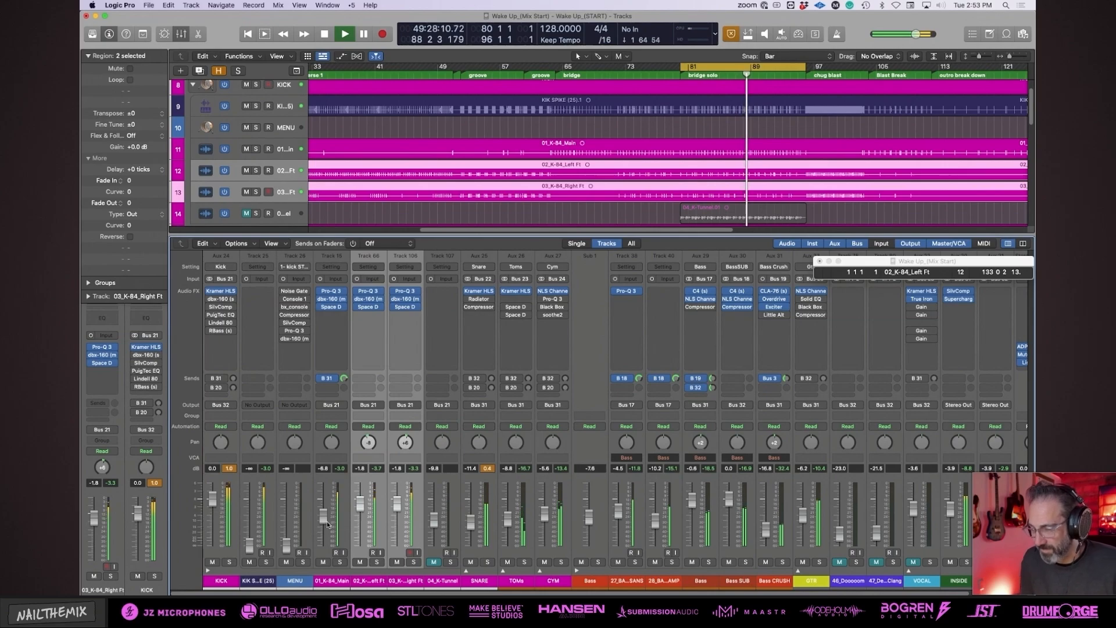
key(space)
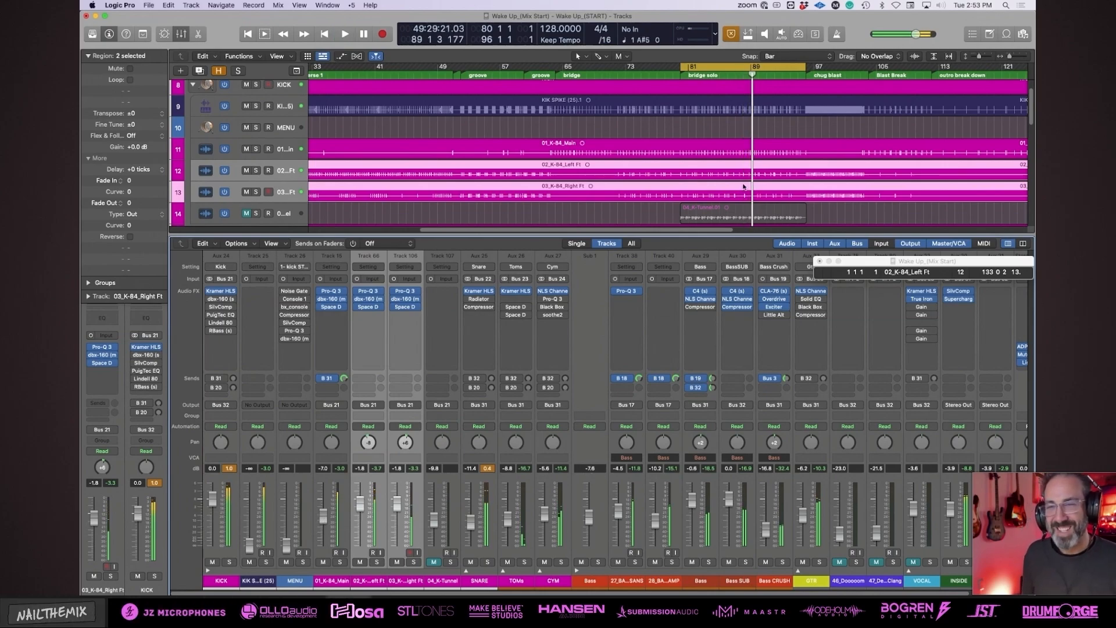
Play on with the cycle off, lower the KICK fader to -0.7 dB, and collapse the Bass stack.
click(704, 115)
click(701, 135)
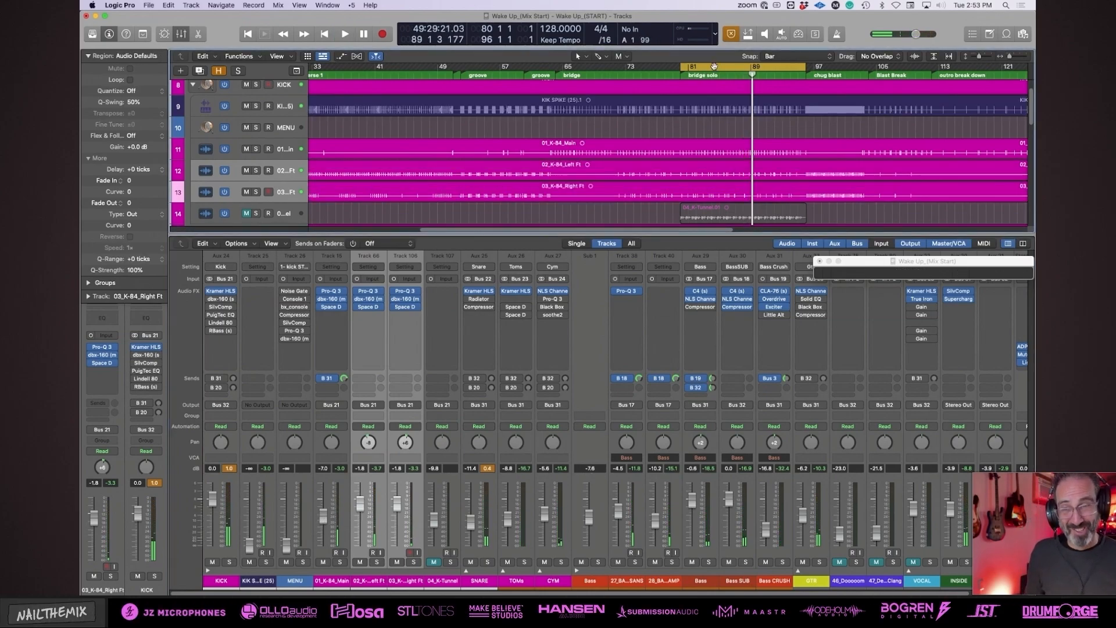
click(714, 66)
key(space)
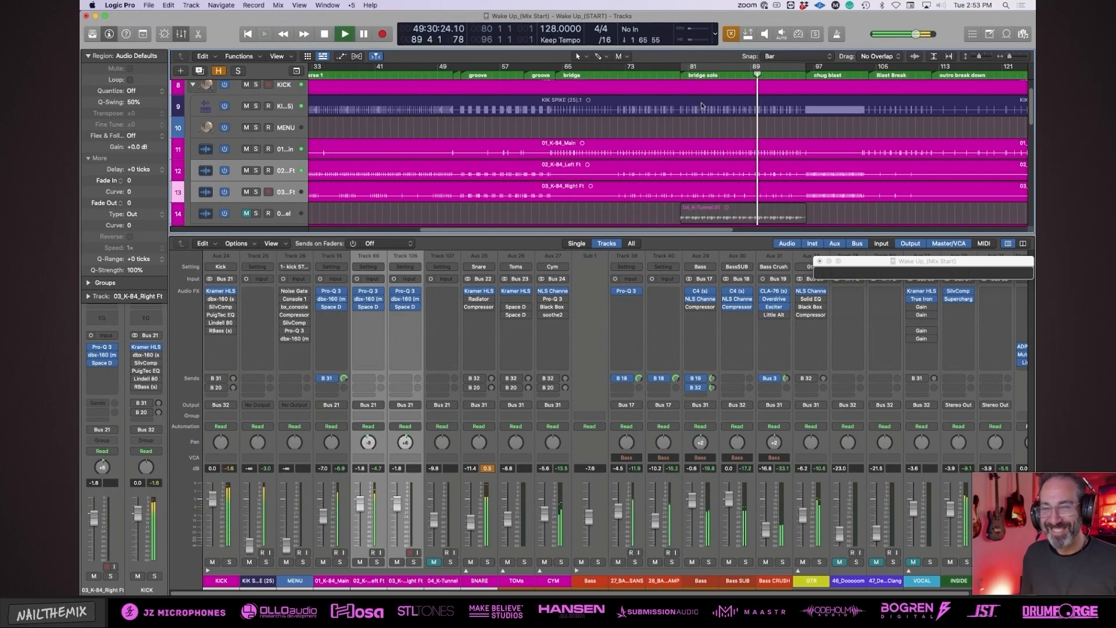
key(z)
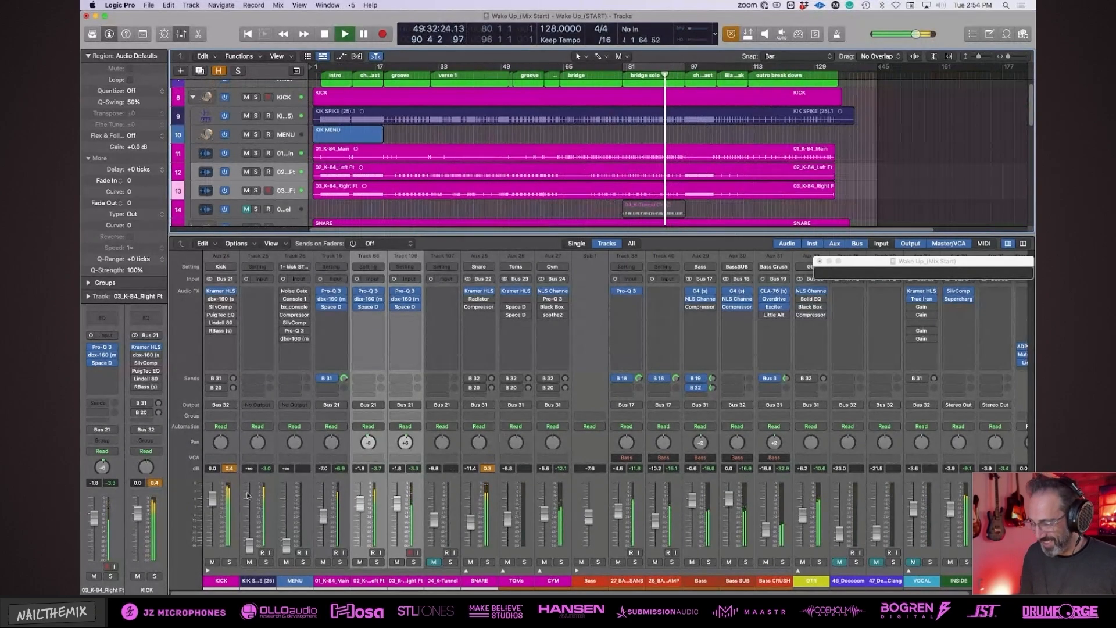
drag(212, 498, 213, 500)
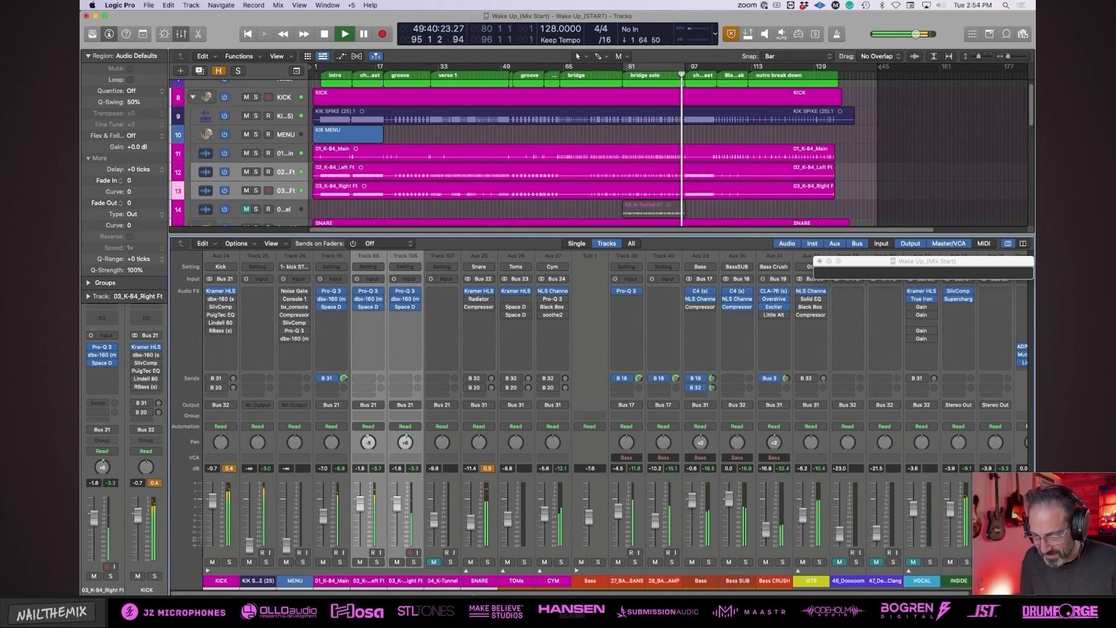
click(576, 569)
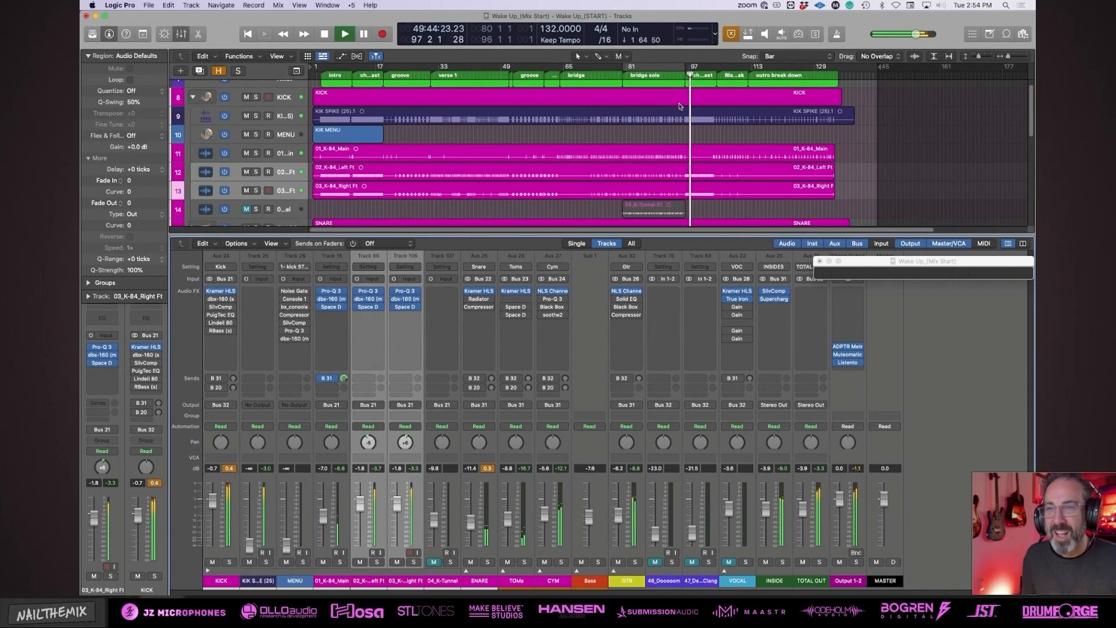
key(space)
Play the chug blast from bar 96 and raise the linked left and right foot kick faders to -1.5 dB.
key(super+Right)
key(super+Right)
key(super+Right)
key(super+Right)
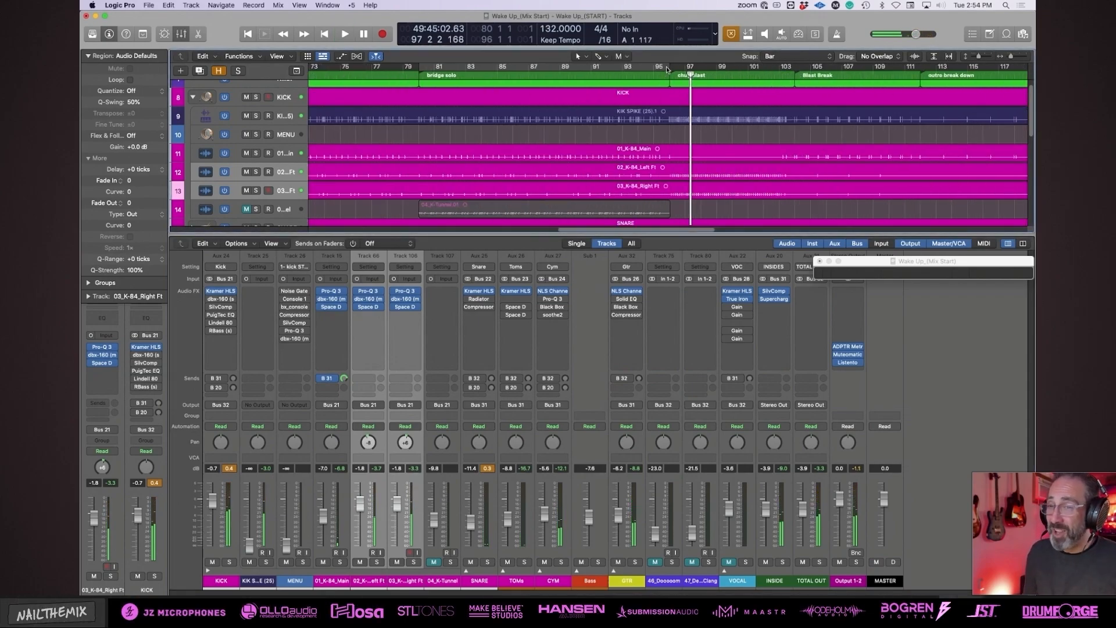
click(663, 76)
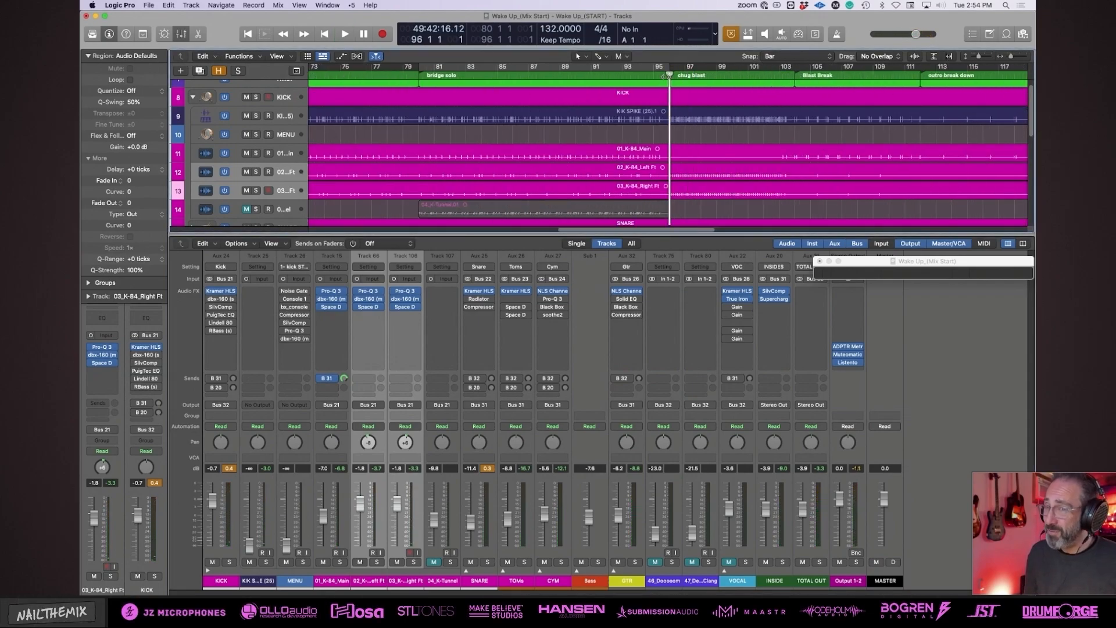
key(space)
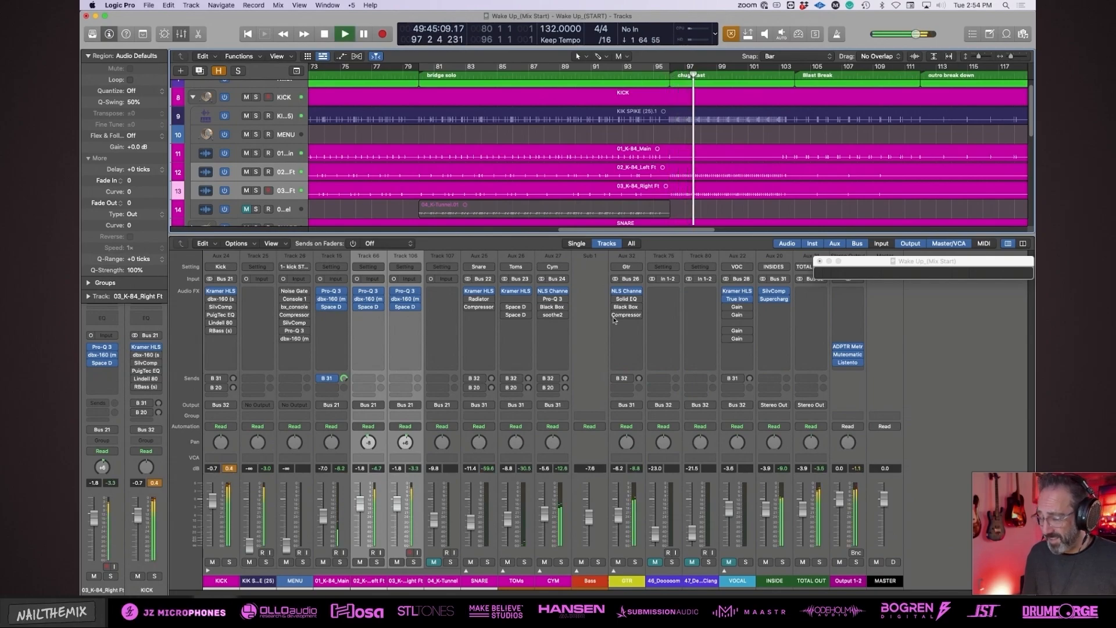
drag(360, 504, 360, 503)
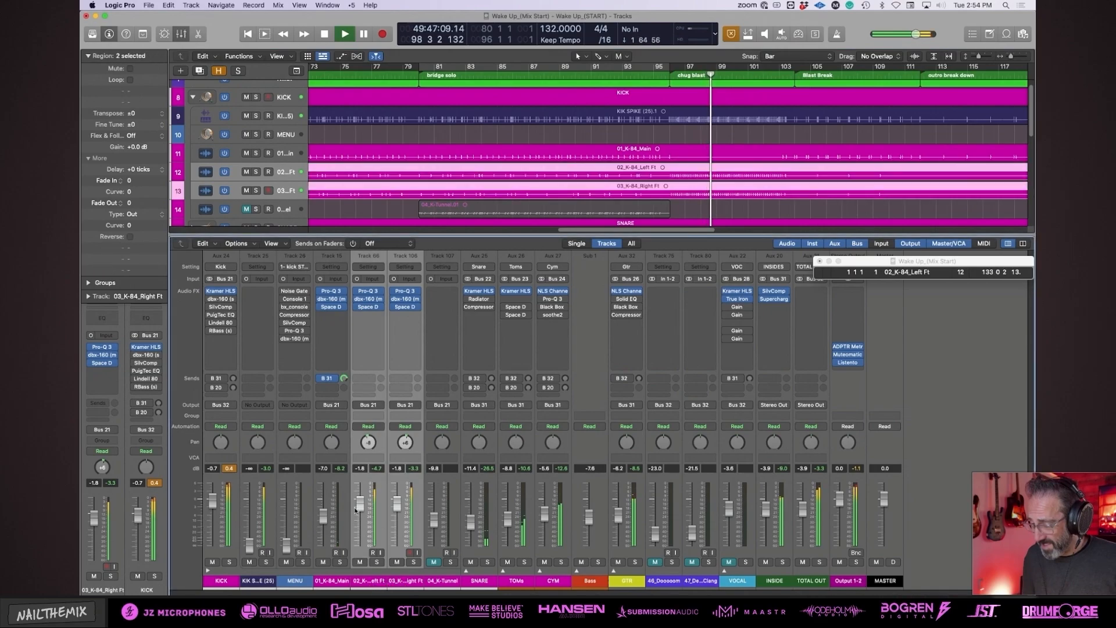
key(space)
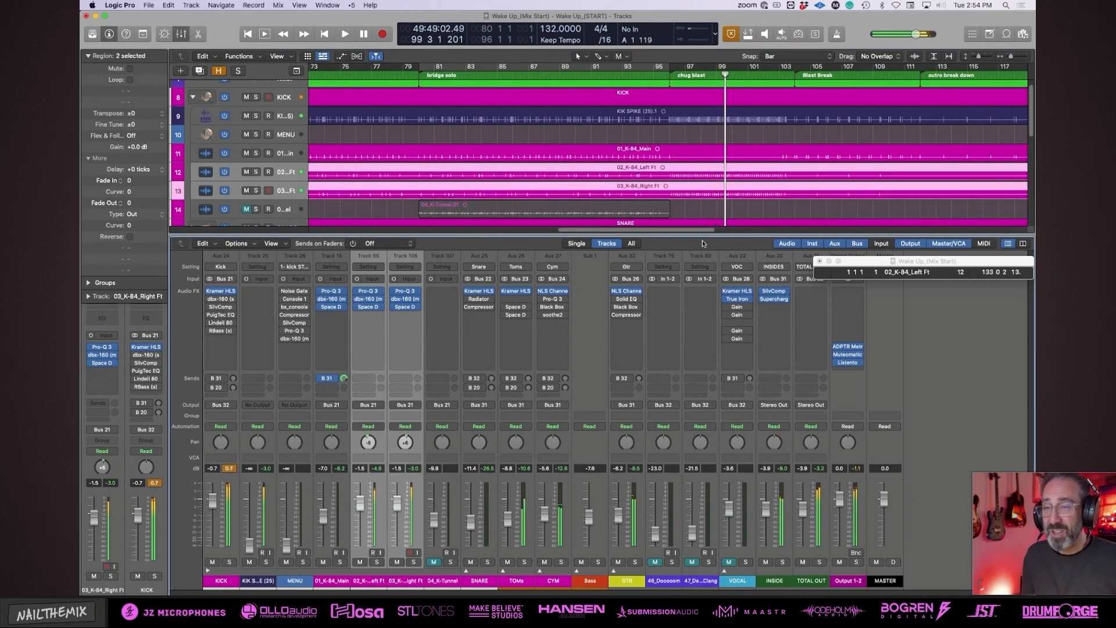
Expand the KICK stack to show its individual tracks and select the 01_K-84_Main track.
click(698, 135)
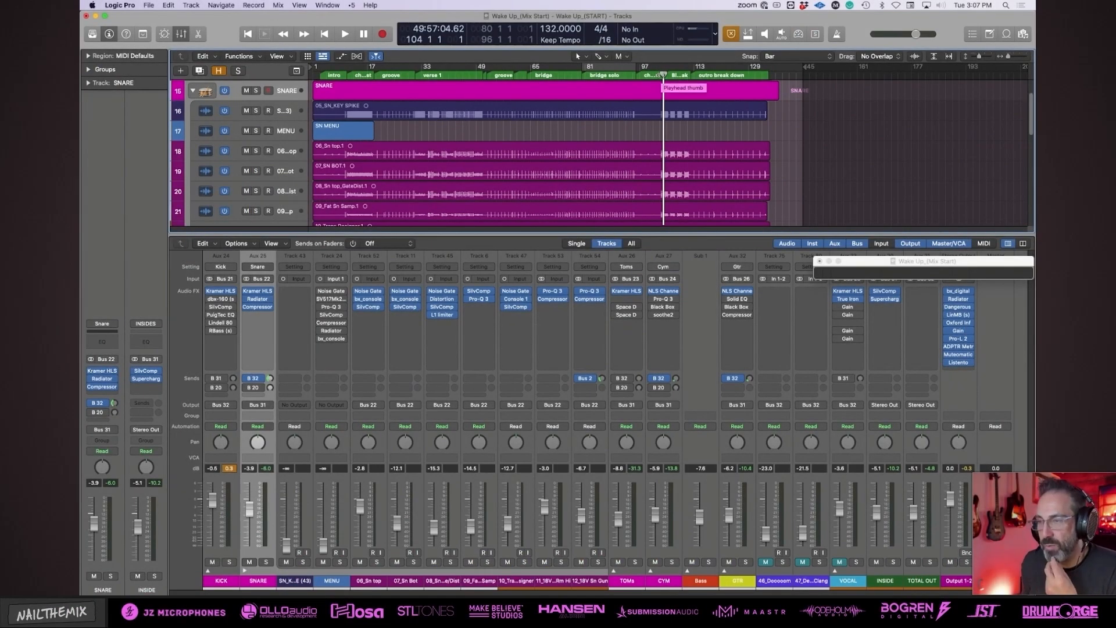
scroll(644, 129, up, 5)
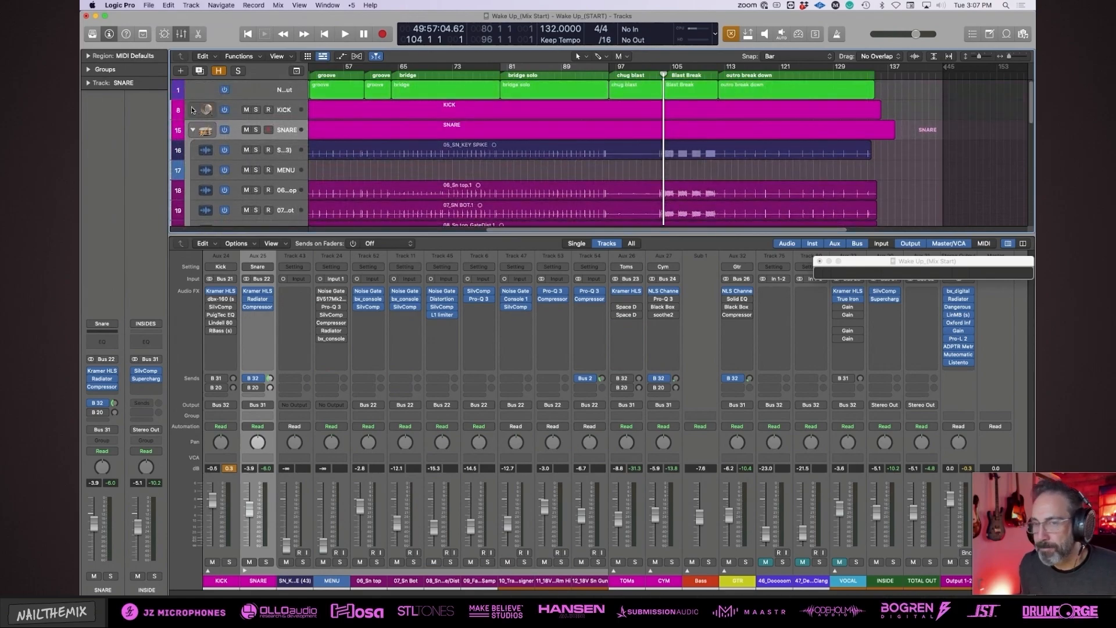
click(192, 110)
click(584, 72)
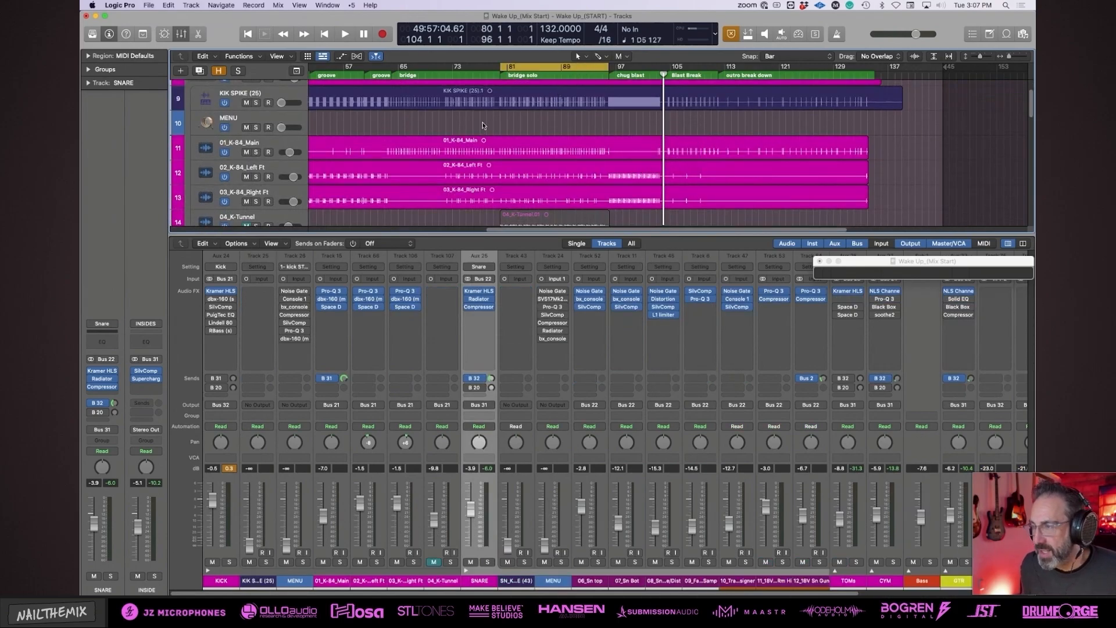
click(206, 152)
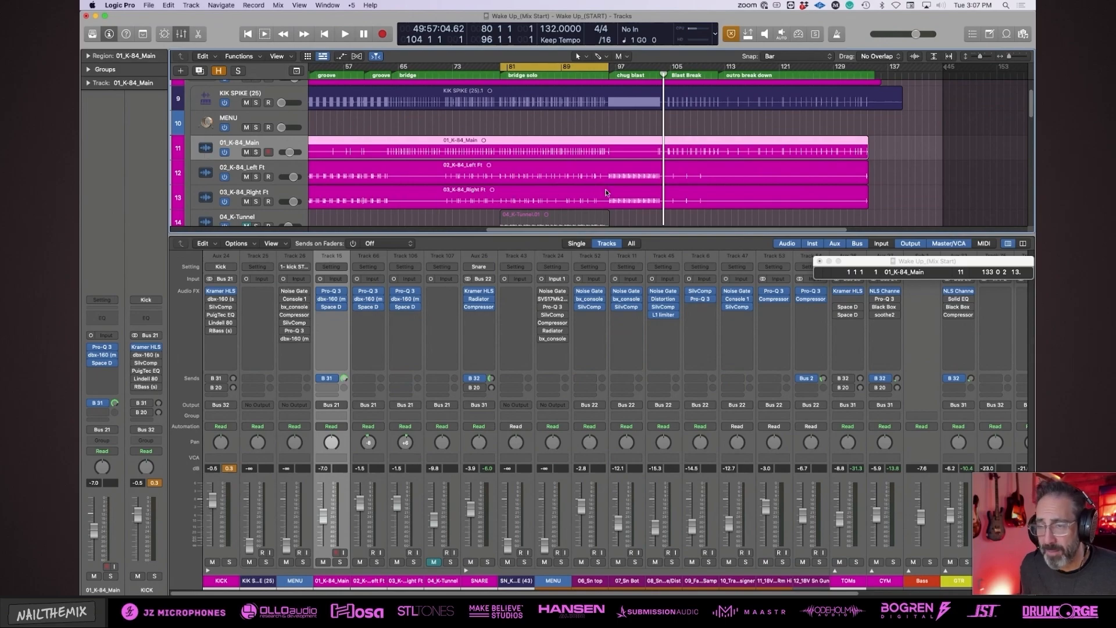
Set the cycle range to the chug blast, bars 96–104, and select the 02_K-84_Left Ft track.
click(621, 83)
key(Down)
key(Down)
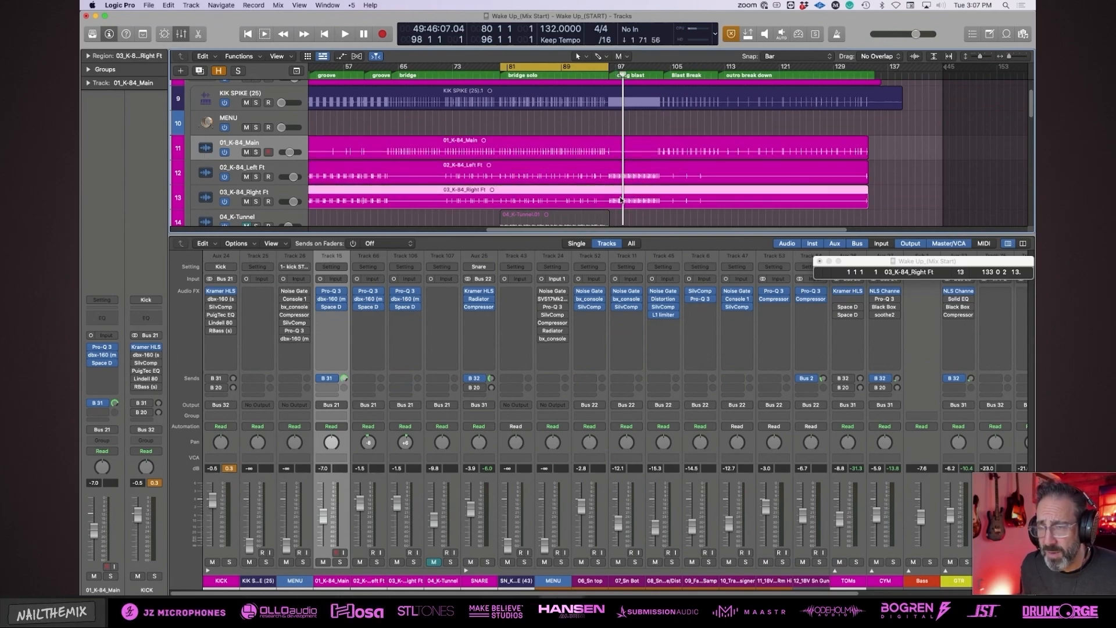
click(589, 70)
drag(612, 69, 653, 79)
click(234, 168)
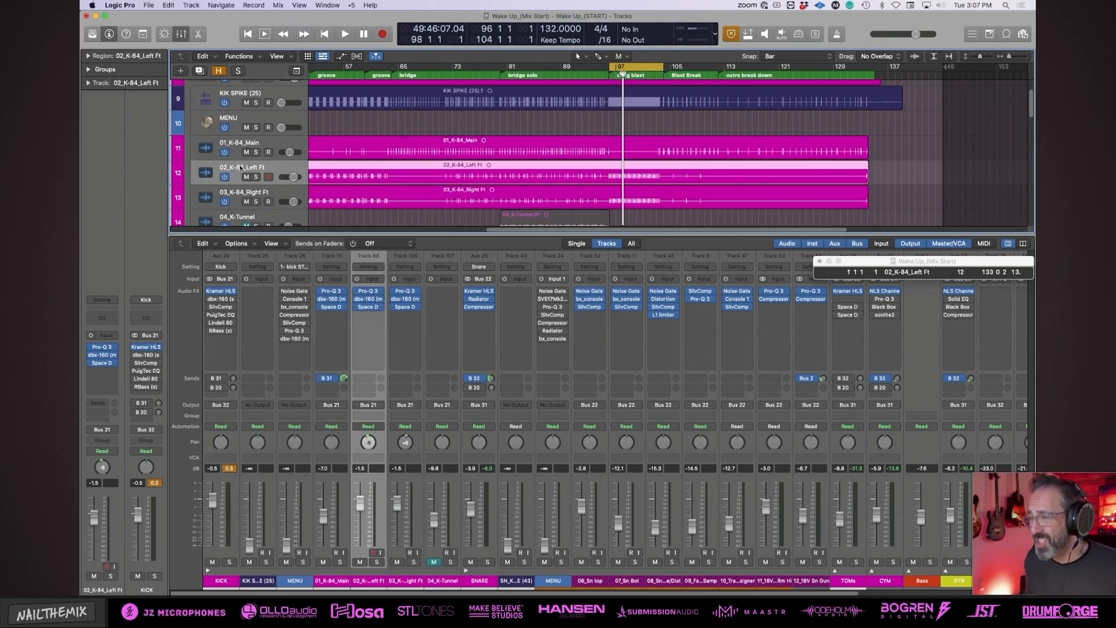
Solo 01_K-84_Main during chug blast playback and bypass Space D on the main, left foot and right foot kick tracks.
key(space)
click(256, 151)
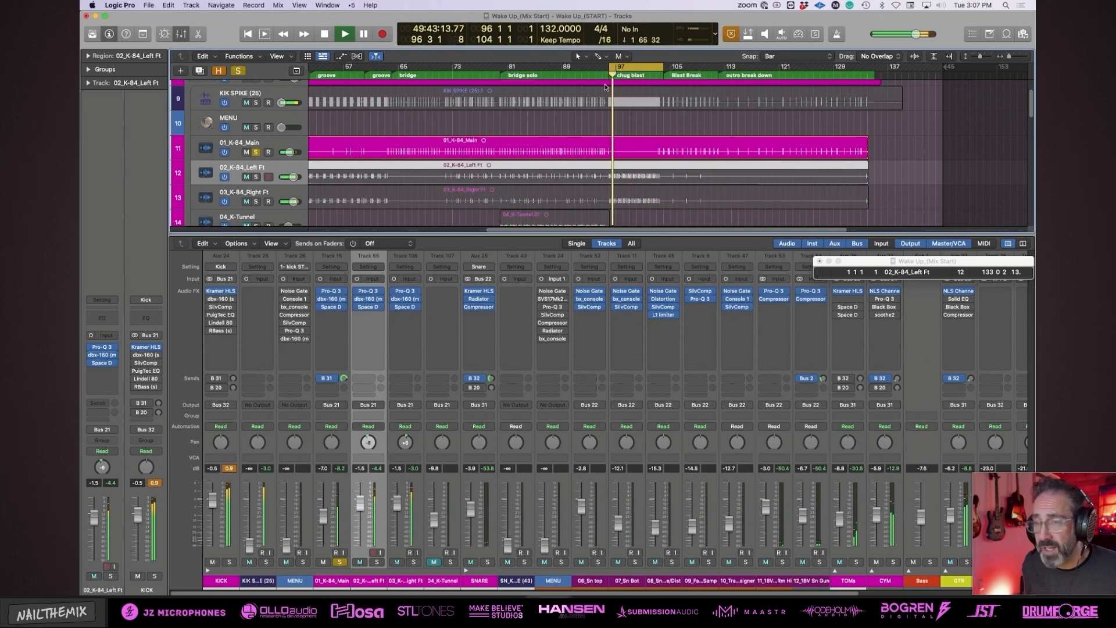
key(comma)
key(comma)
key(comma)
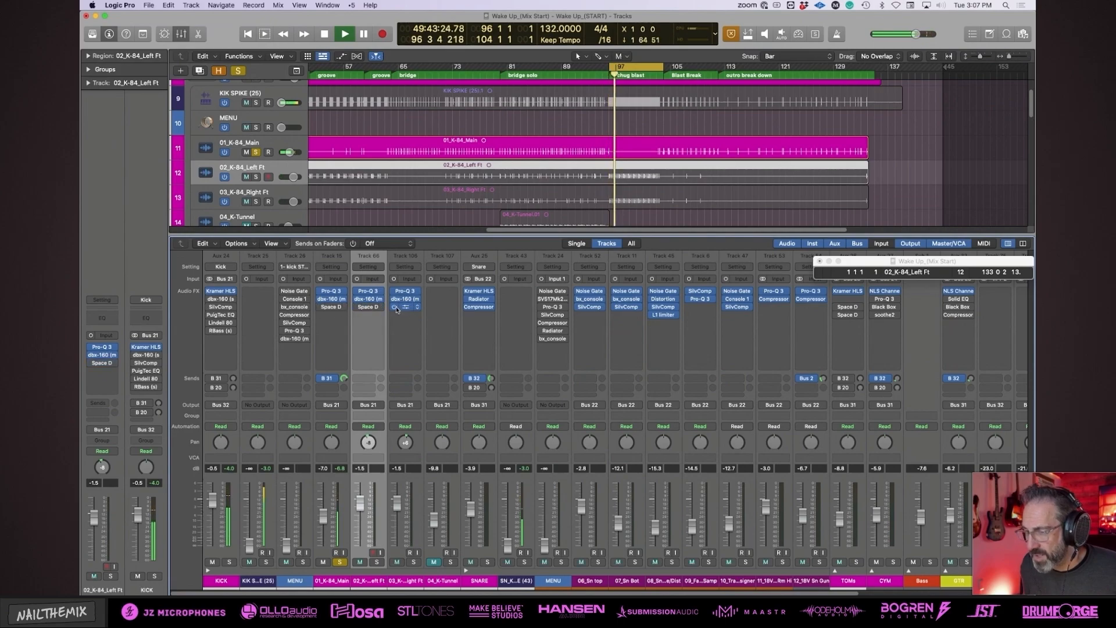
Solo only 02_K-84_Left Ft and, in its Pro-Q 3, cut about 8 dB near 76 Hz and flatten the lowest bell's boost.
click(581, 67)
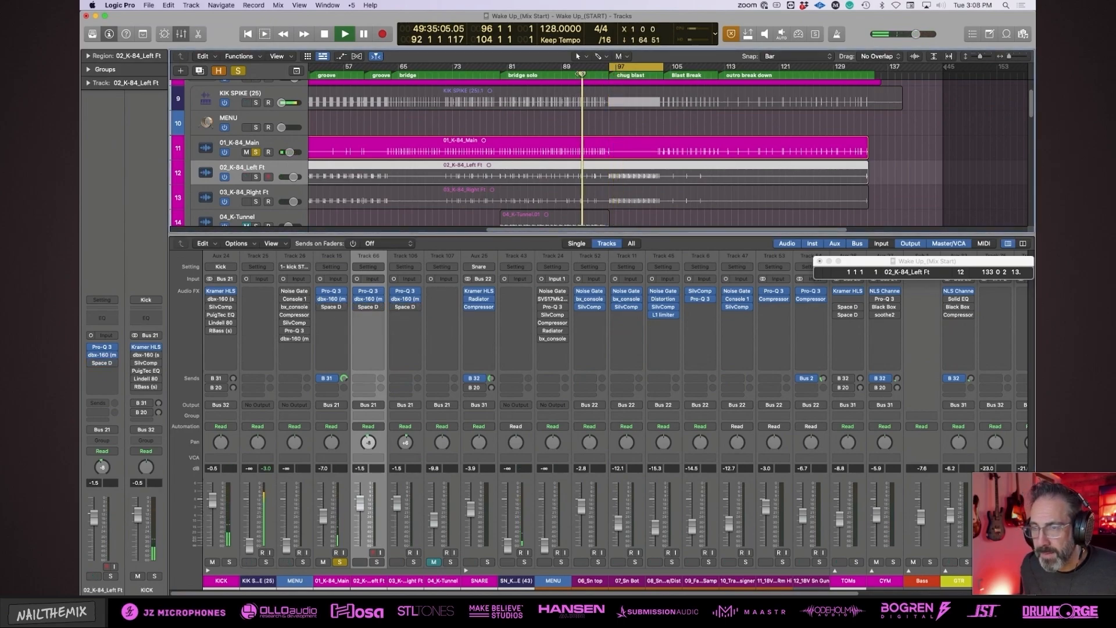
alt+click(256, 176)
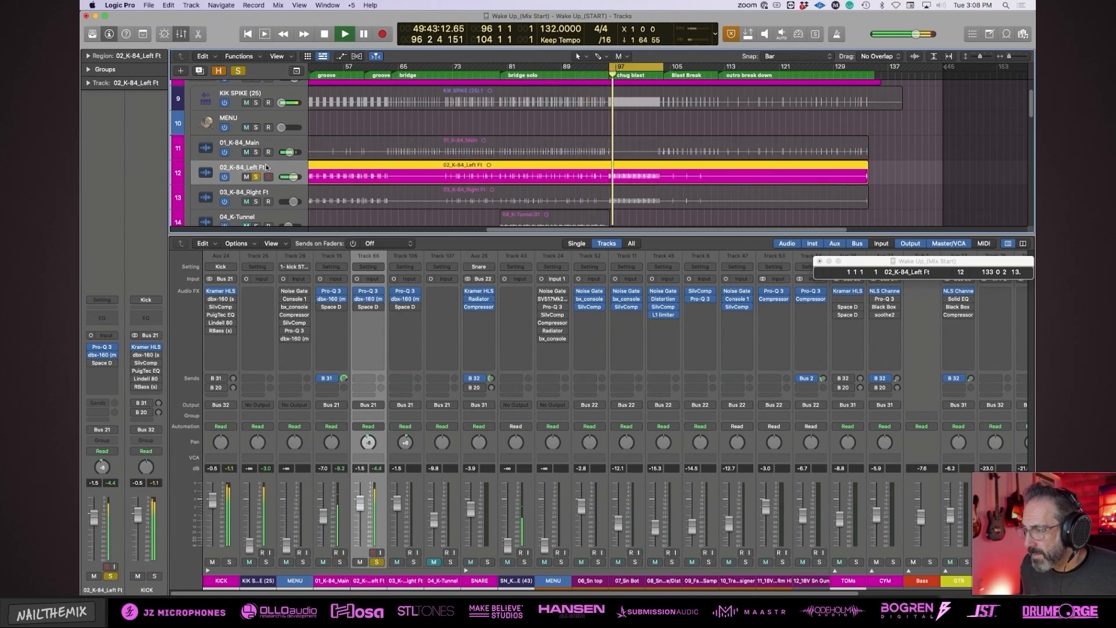
click(368, 291)
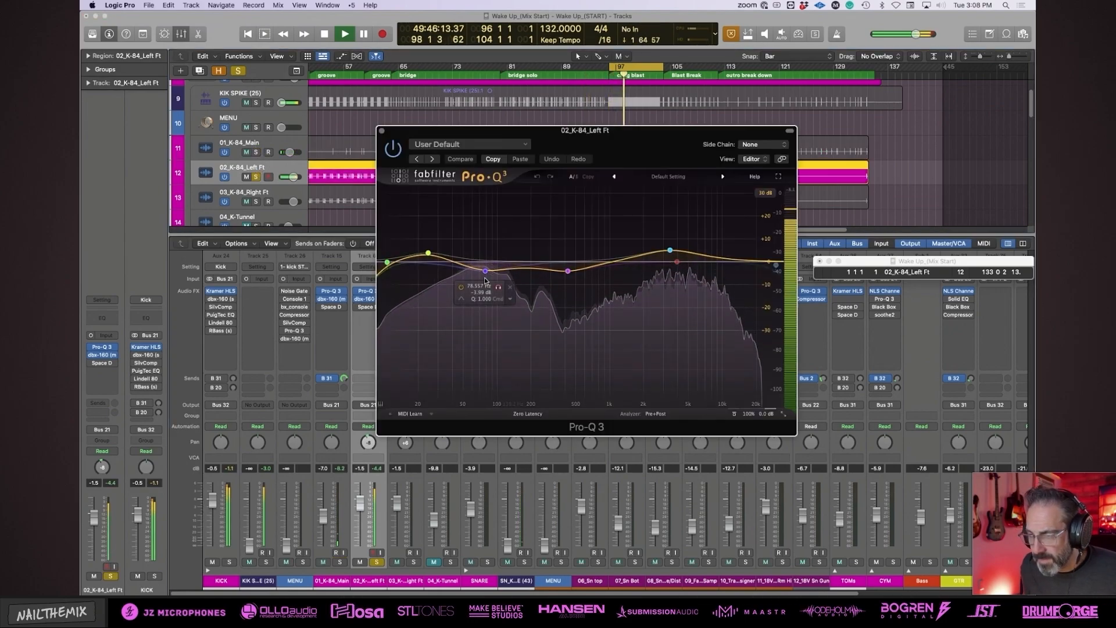
drag(486, 273, 485, 277)
drag(428, 253, 484, 279)
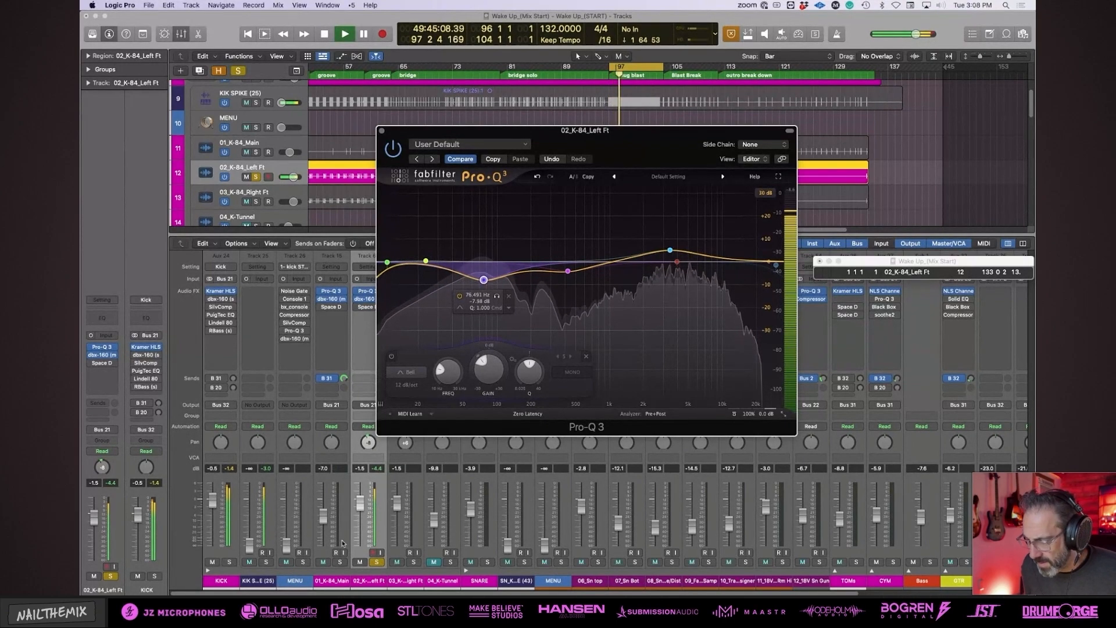
Compare the left foot kick in the full mix and soloed, and lower its 23 Hz bell to -0.87 dB.
click(377, 562)
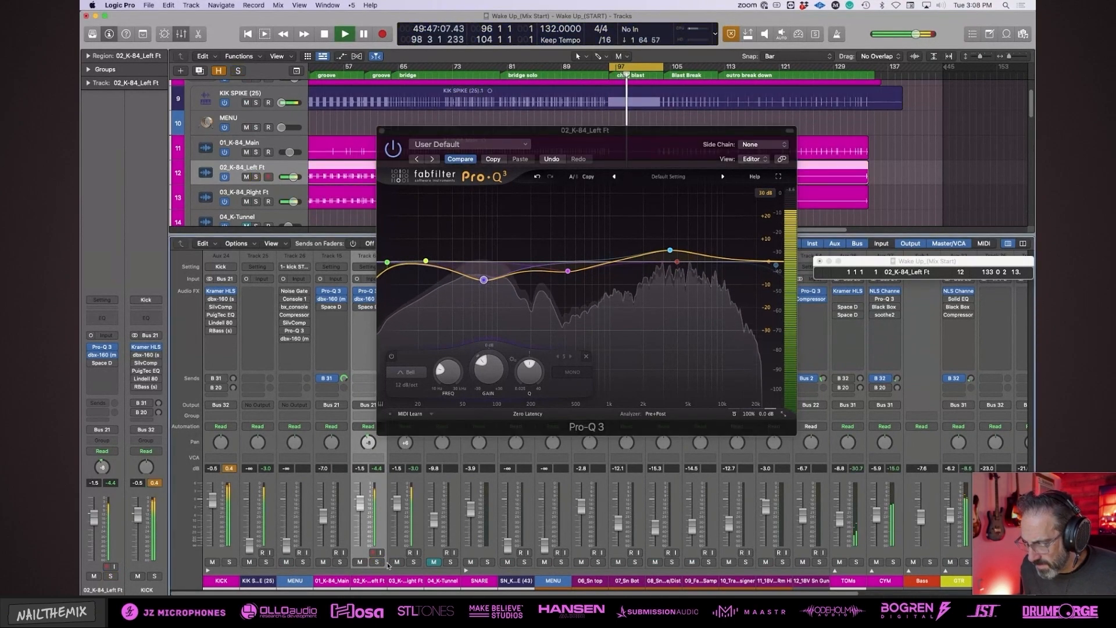
key(space)
click(377, 562)
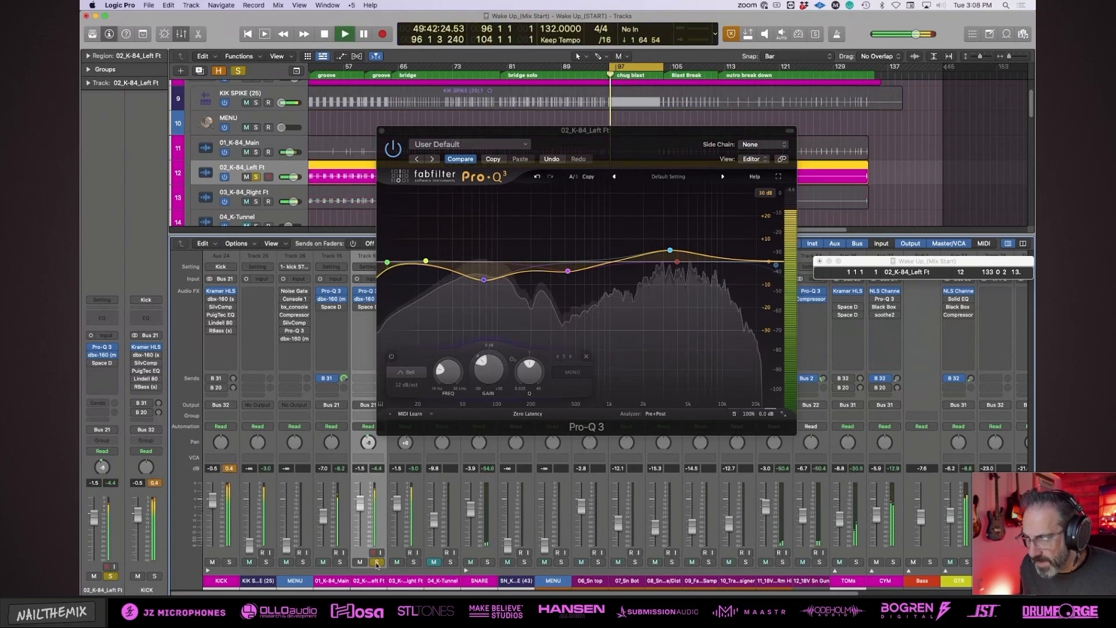
drag(426, 262, 425, 265)
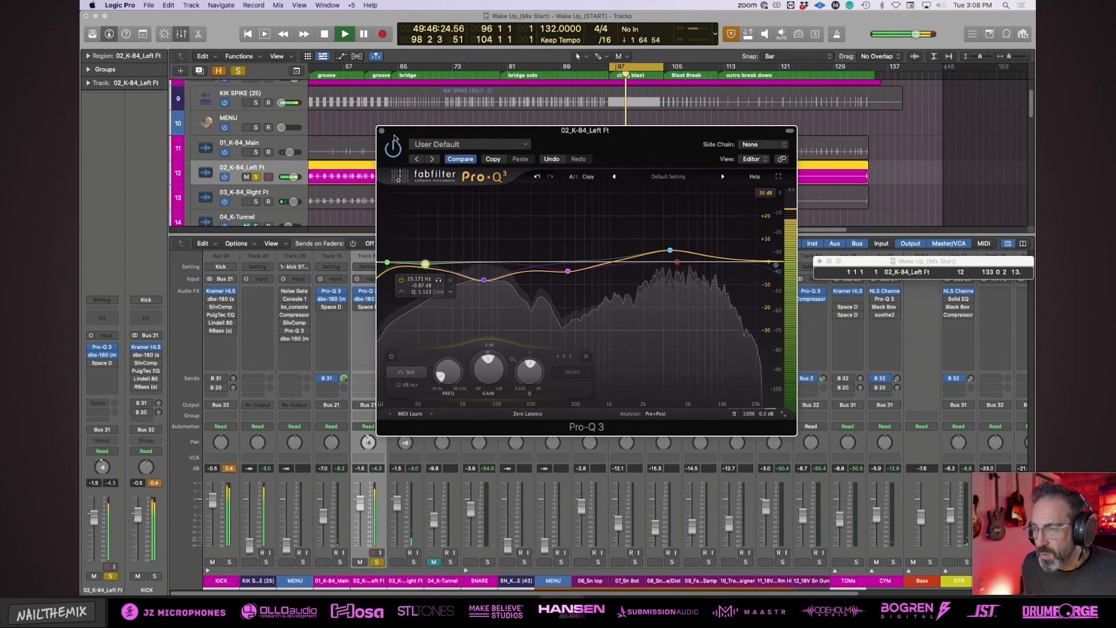
Play the left and right foot kicks soloed together over the chug blast, close the left foot Pro-Q 3, and stop.
drag(465, 131, 537, 112)
key(space)
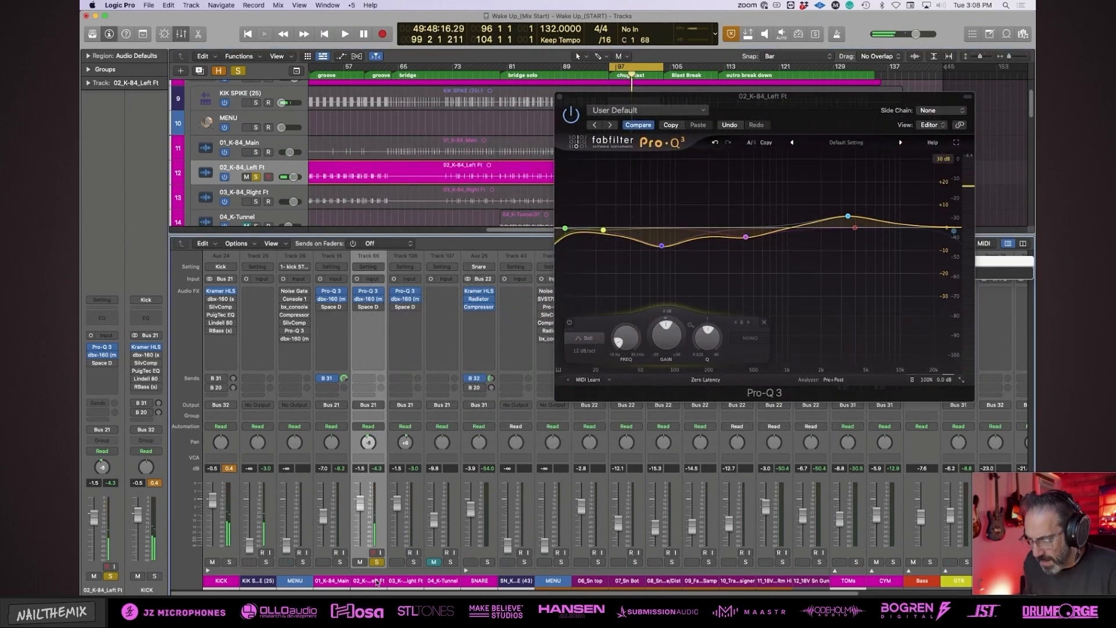
click(389, 581)
key(space)
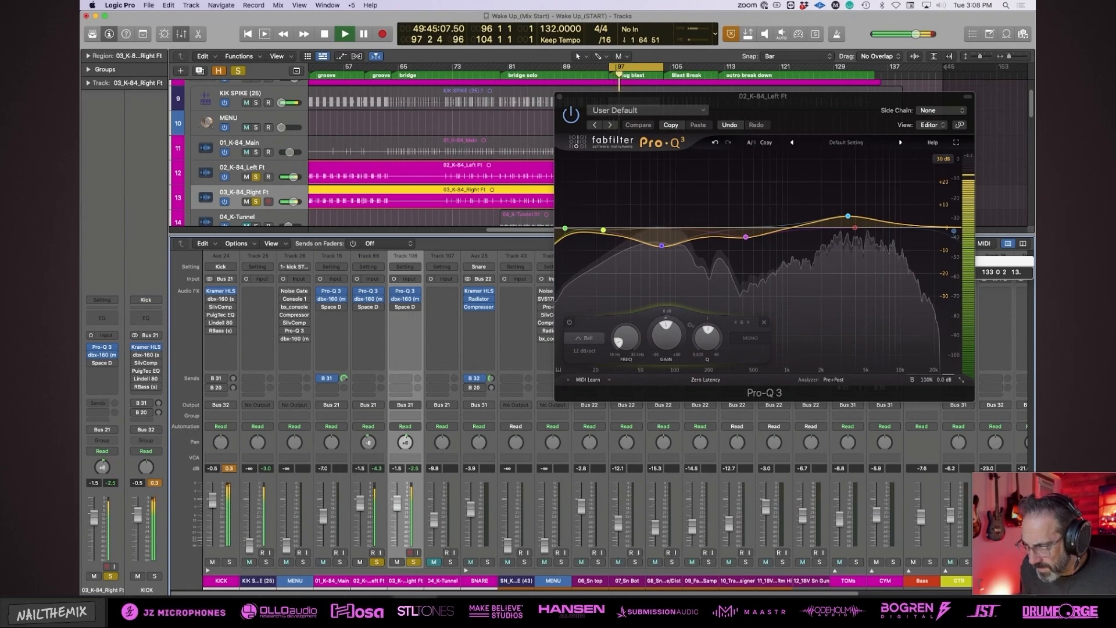
drag(568, 96, 571, 135)
click(563, 136)
click(561, 122)
key(space)
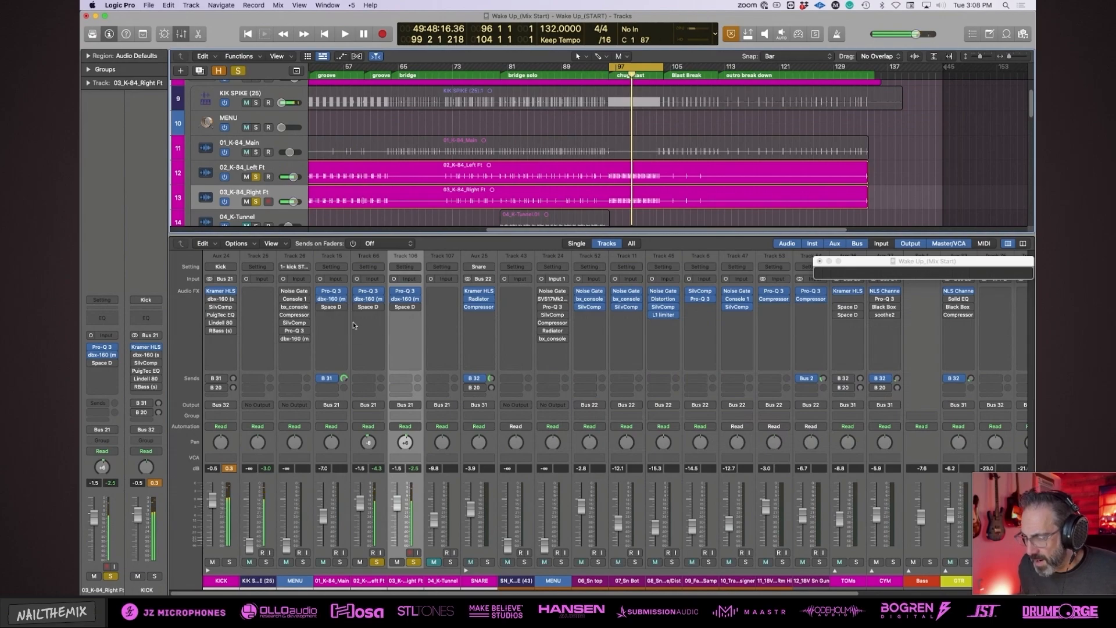
Play the three K-84 kick tracks soloed over the chug blast, clear the solos, and hear the full mix there and in the bridge solo.
key(space)
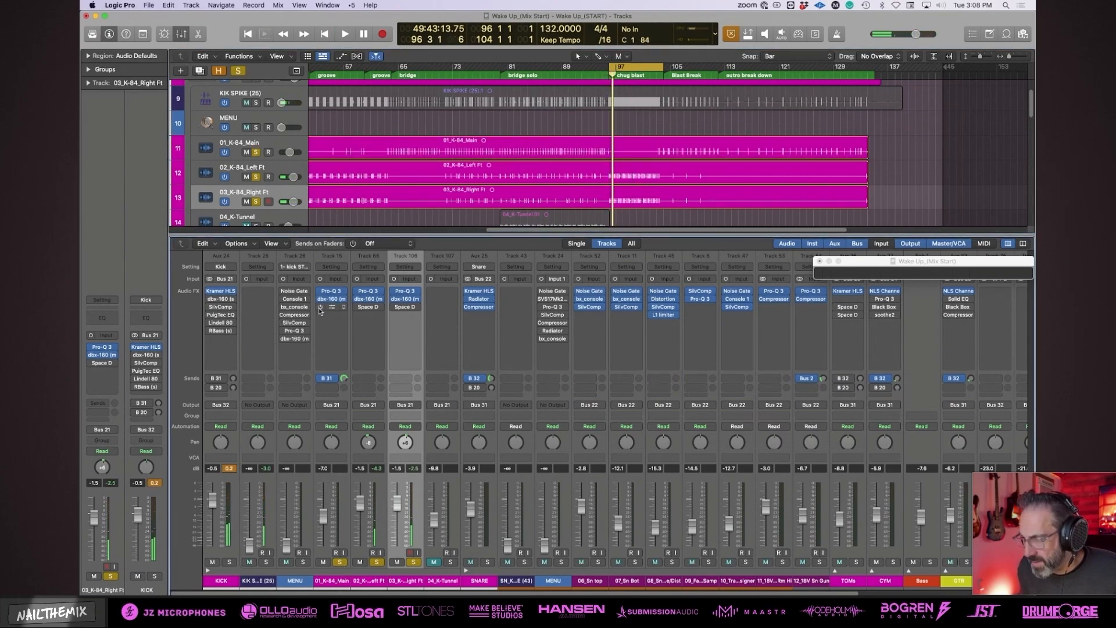
click(370, 581)
key(space)
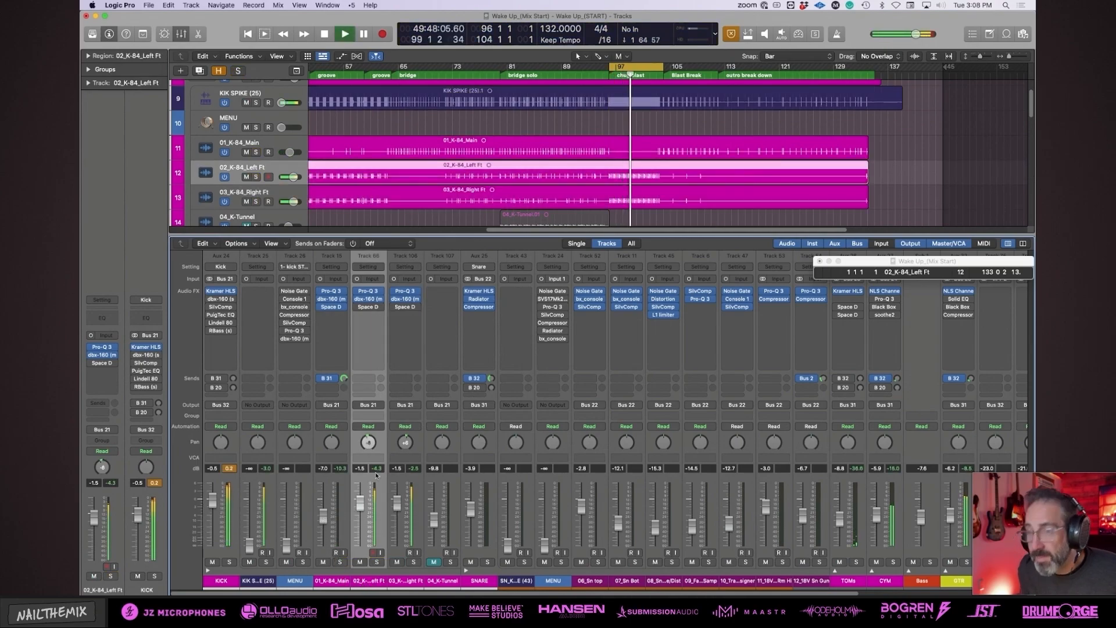
click(551, 76)
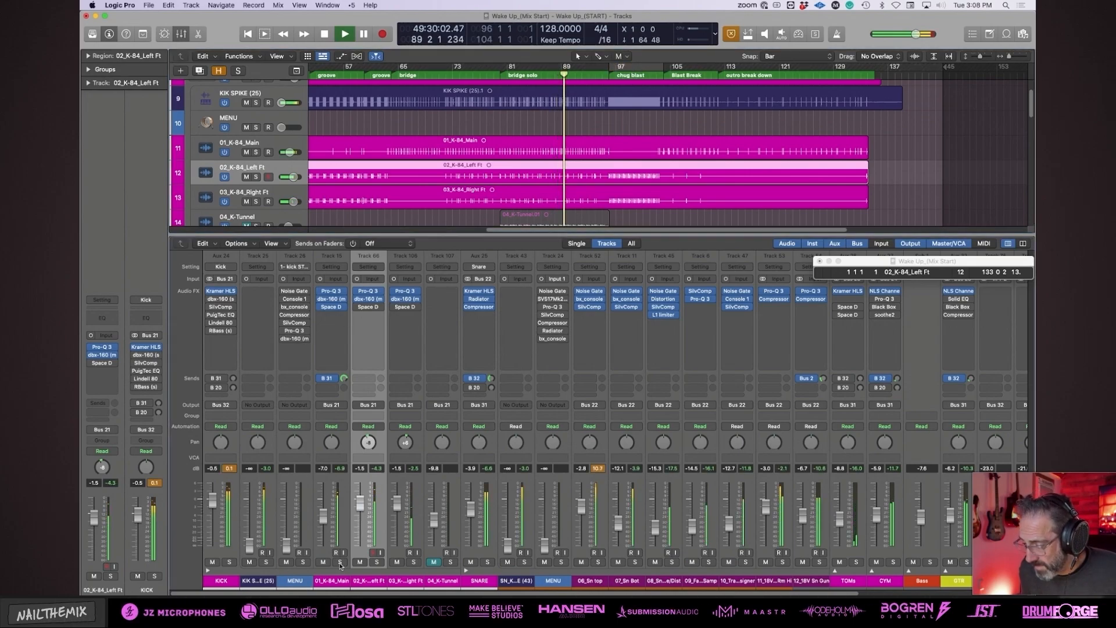
Mute the GTR, Bass and VOCAL tracks during bridge solo playback and collapse the SNARE track stack.
click(949, 563)
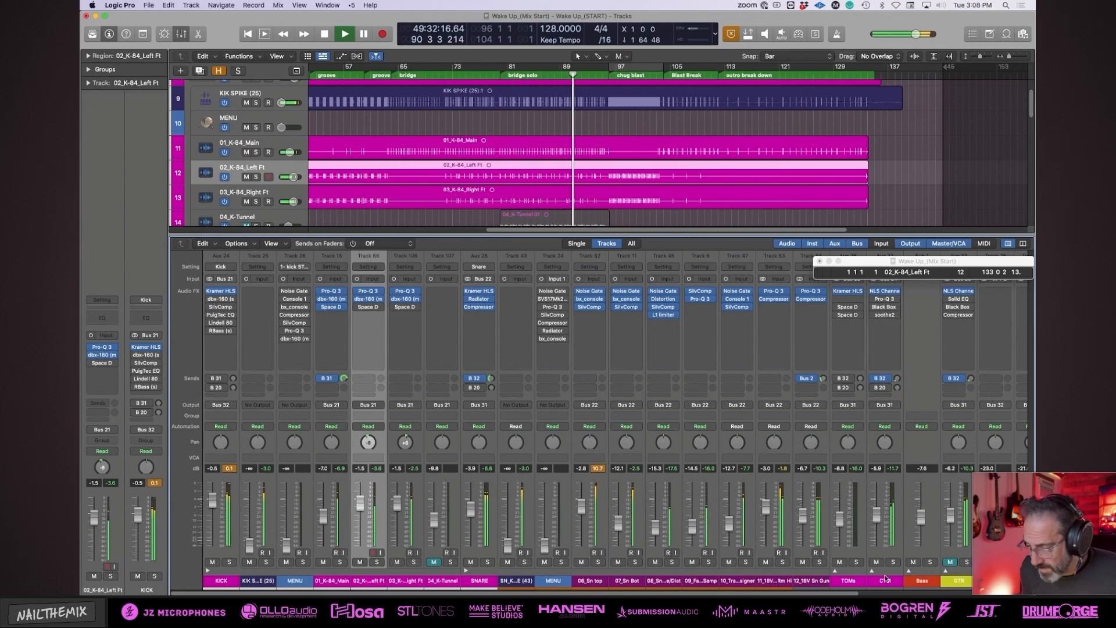
click(919, 562)
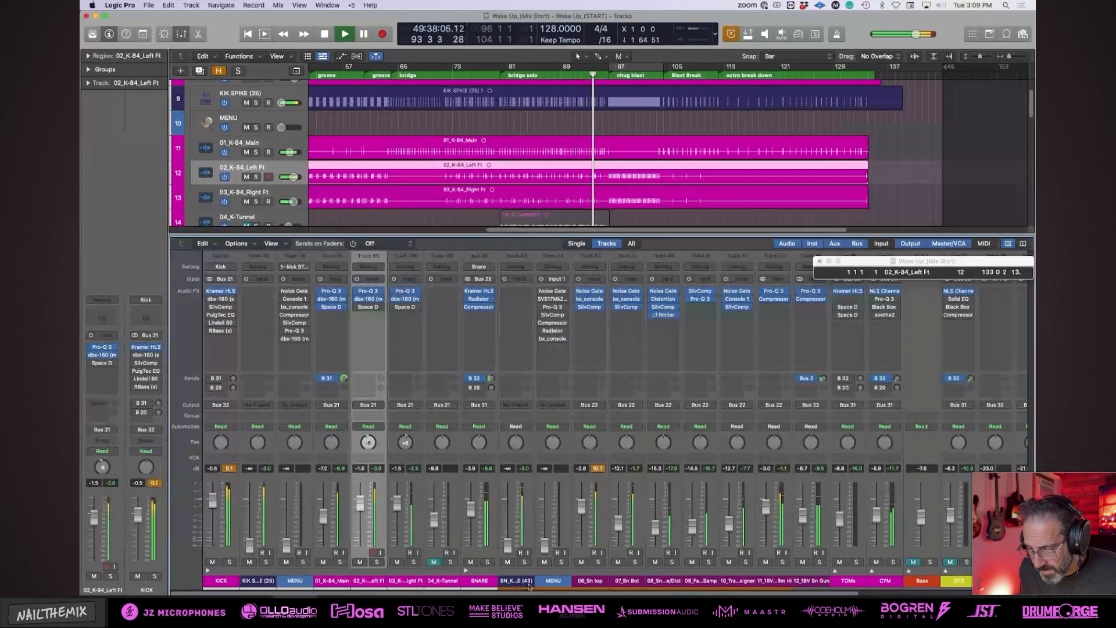
click(465, 570)
click(470, 562)
Turn Space D on for 01_K-84_Main, set its fader to -6.4 dB, and raise both foot kick faders to -0.2 dB.
click(334, 586)
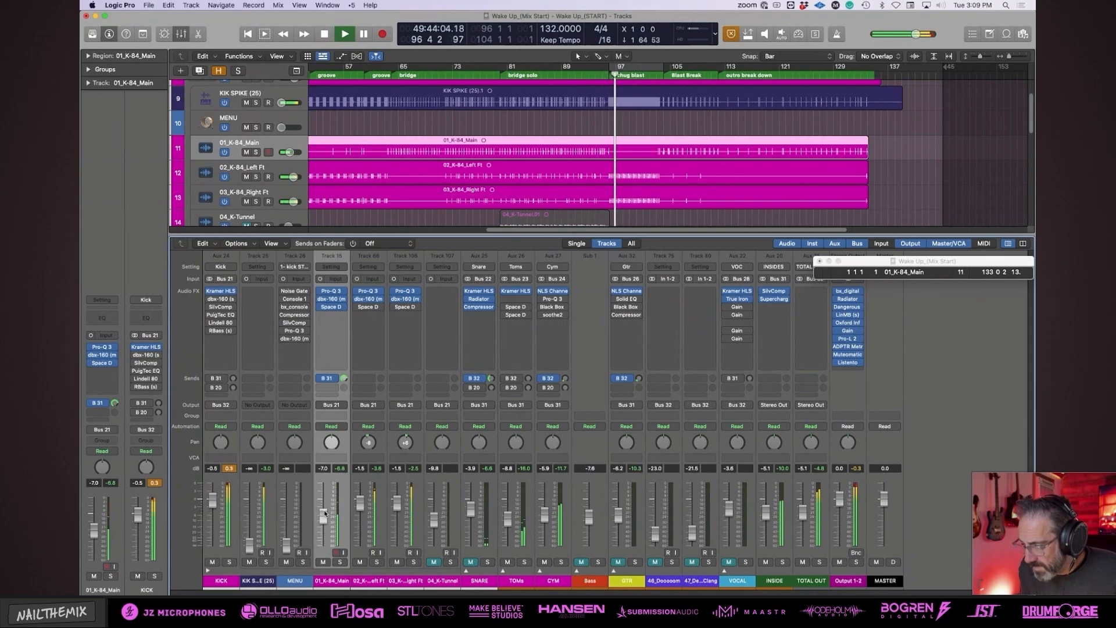
key(shift+comma)
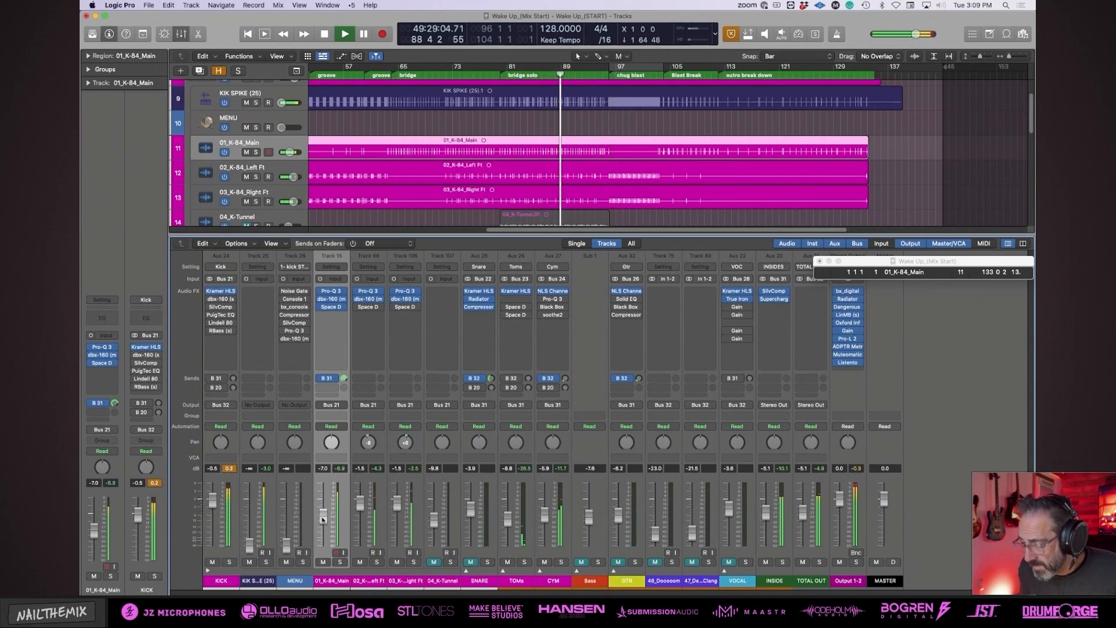
click(405, 580)
shift+click(368, 580)
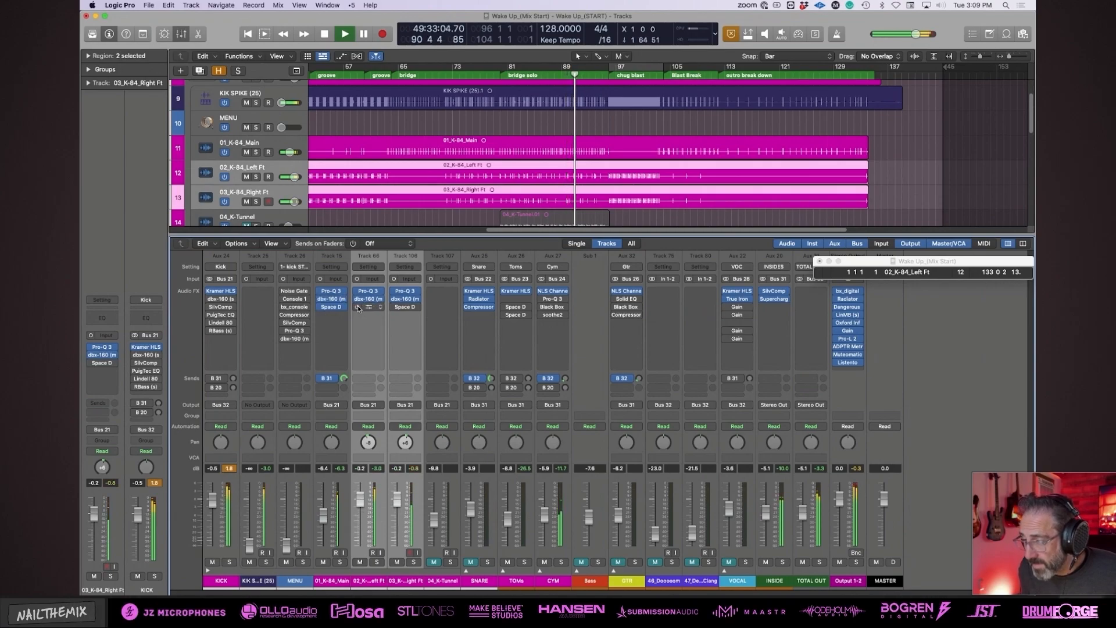
Re-enable Space D on both foot kicks and, with 02_K-84_Left Ft soloed, set its reverb length to 414 ms and wet level to -28.0 dB.
click(379, 551)
click(405, 580)
click(377, 562)
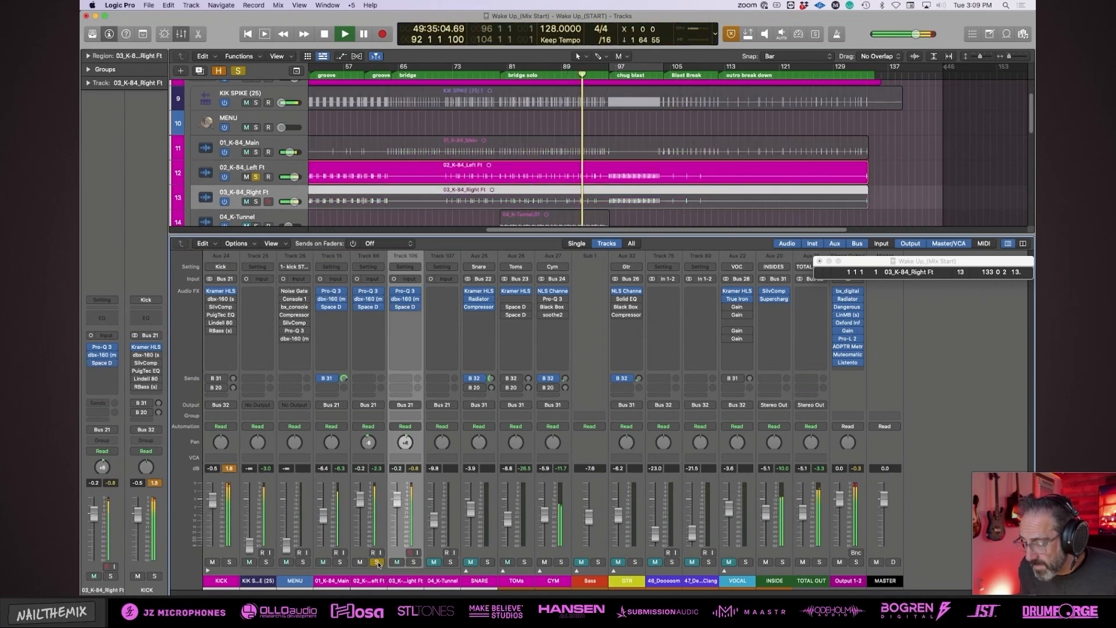
click(368, 306)
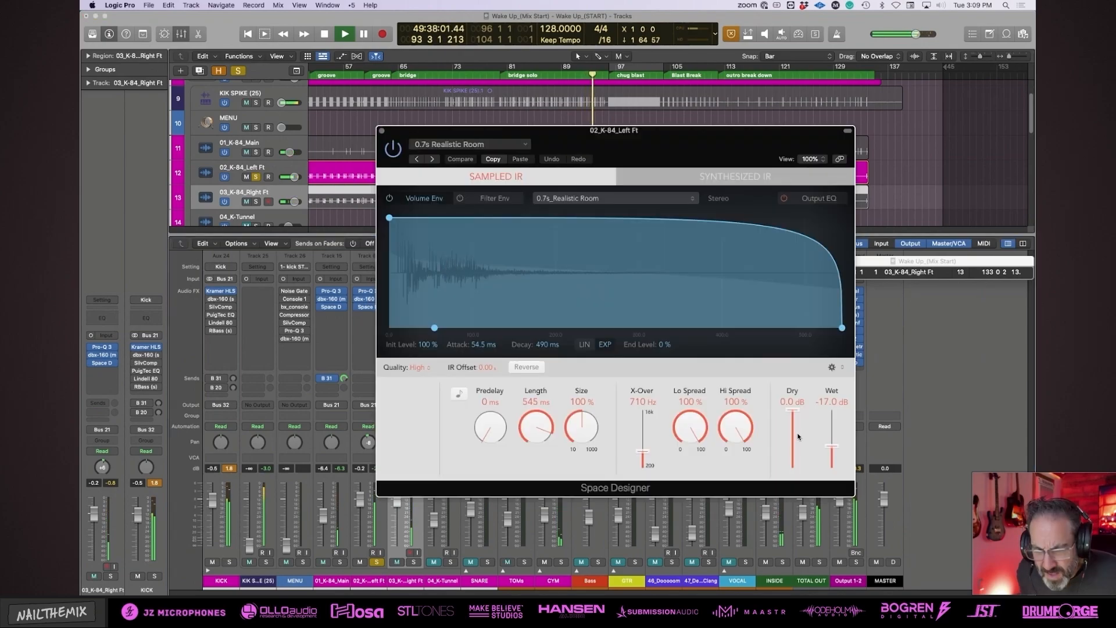
drag(534, 428, 534, 444)
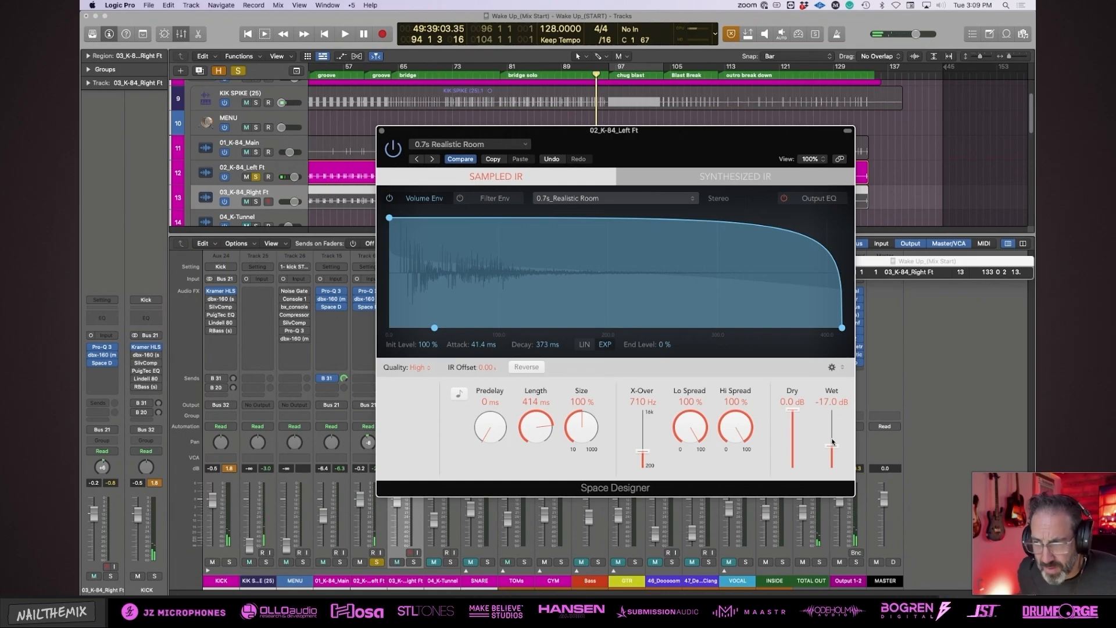
key(space)
drag(829, 451, 830, 456)
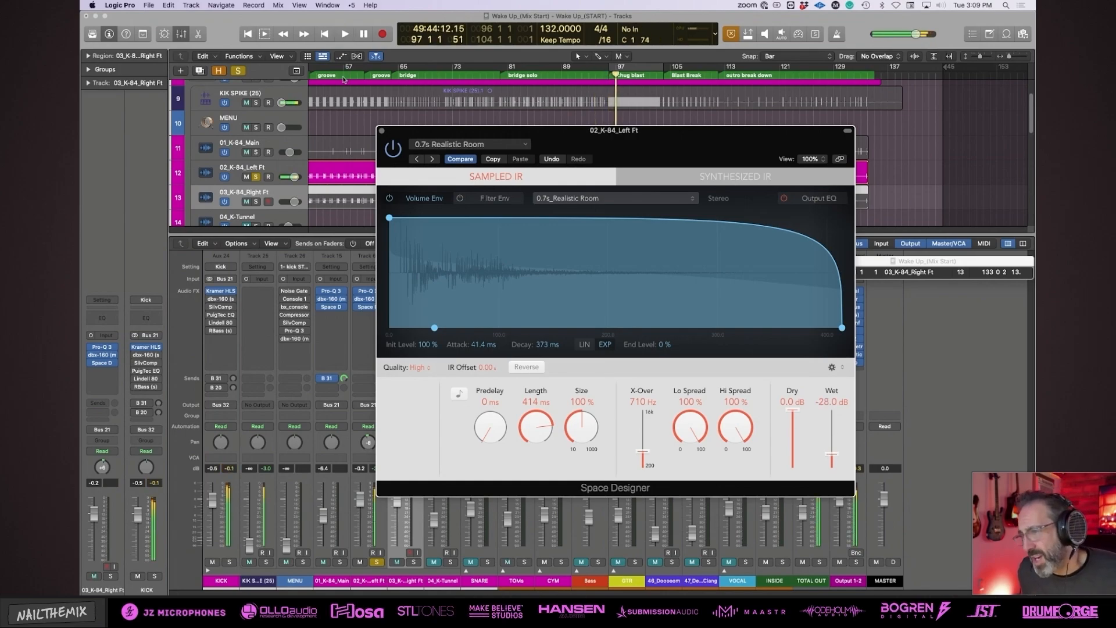
key(super+w)
Audition the left foot kick over the chug blast, add the right foot and main kick solos, and replay from the bridge solo.
key(space)
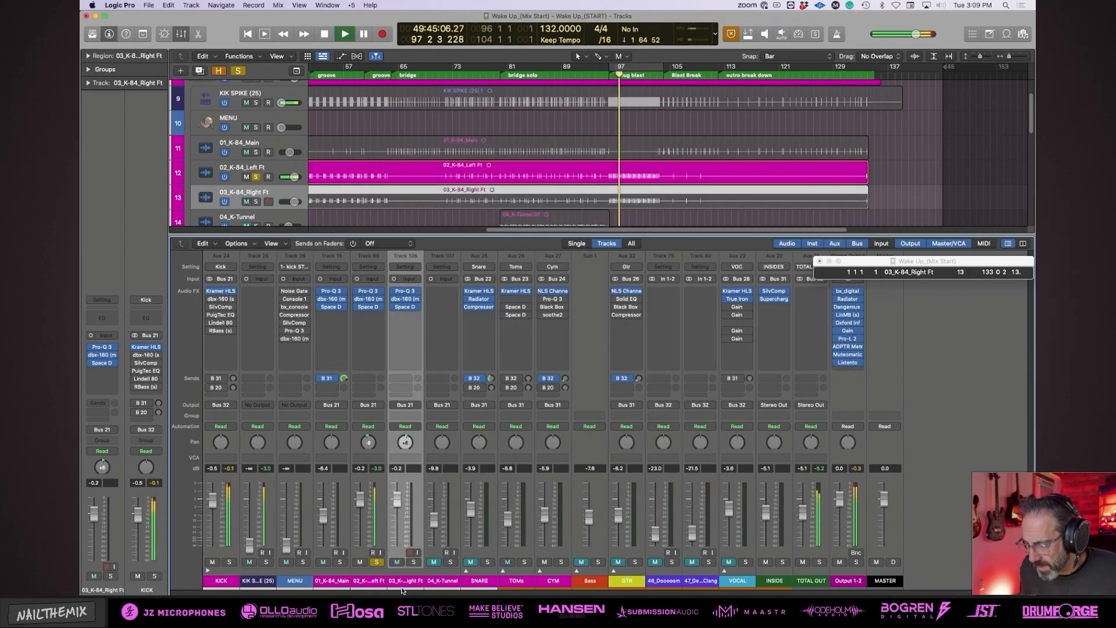
click(413, 561)
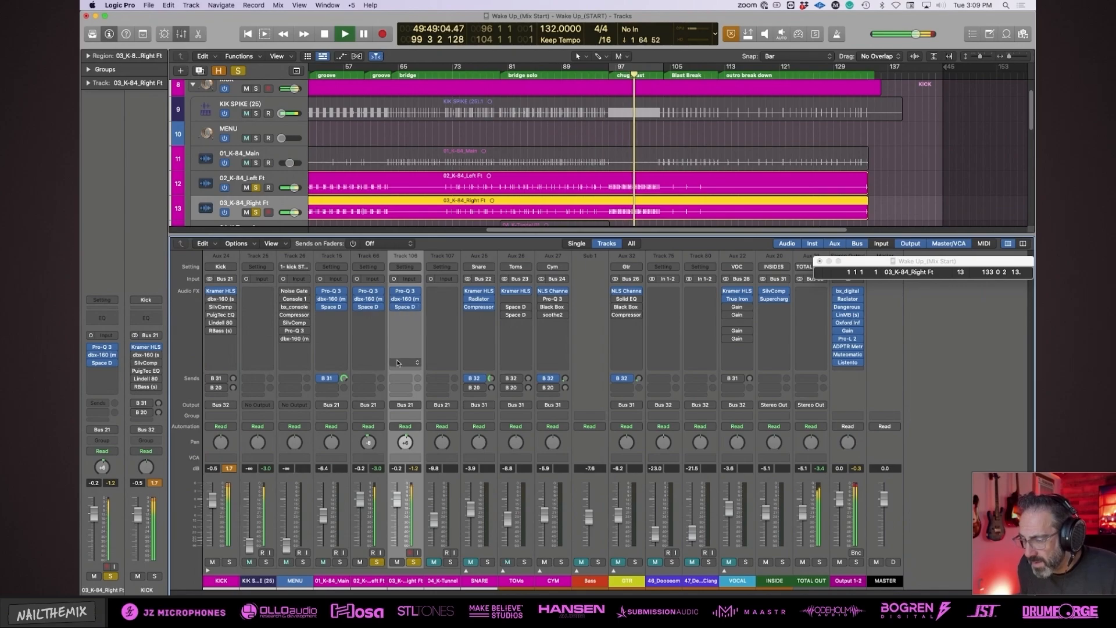
click(337, 562)
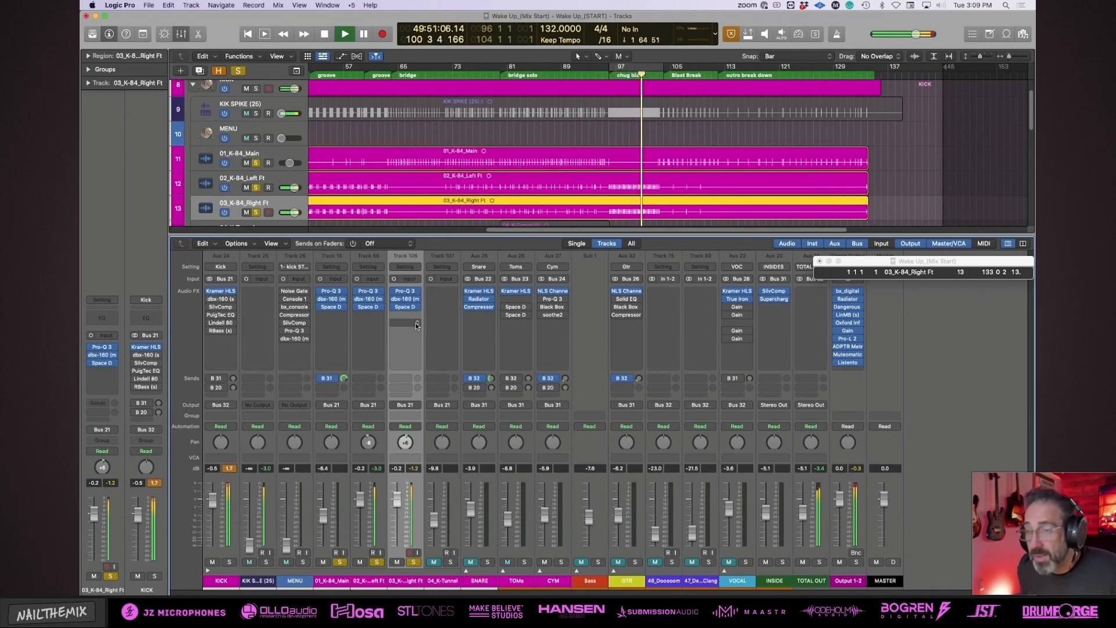
click(549, 76)
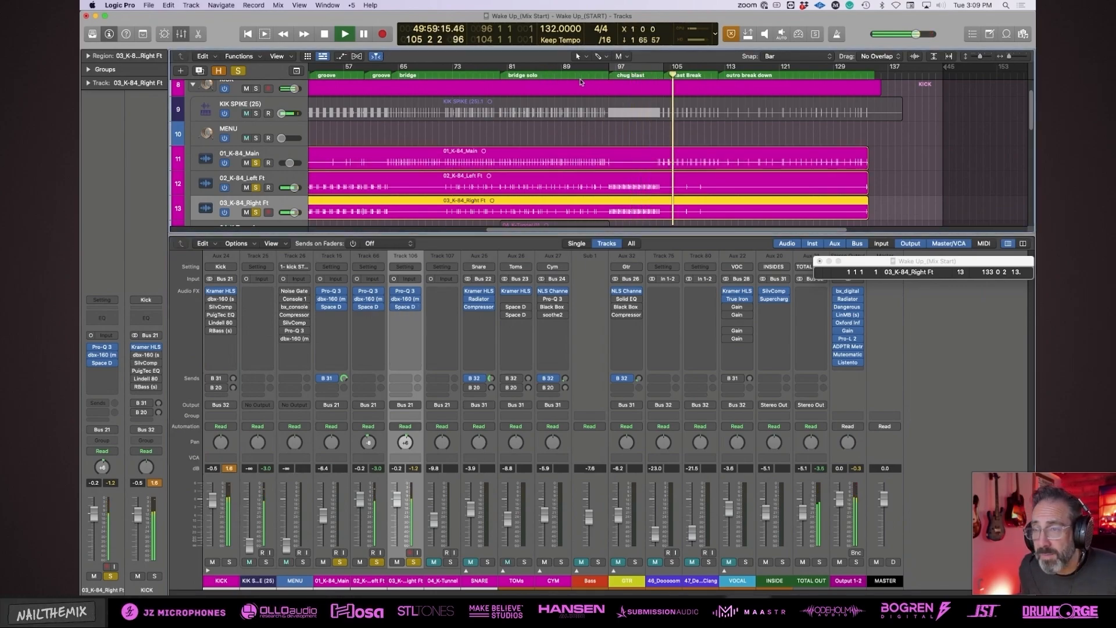
click(559, 76)
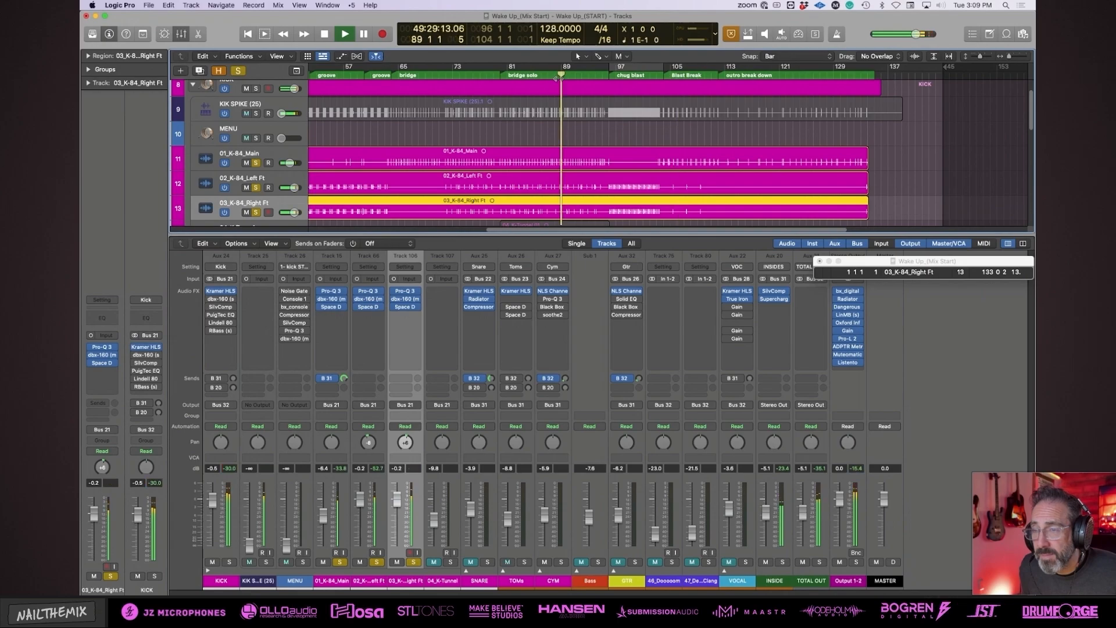
In Space Designer on 01_K-84_Main, set the length to 501 ms and wet level to -22.0 dB, and clear the solos.
click(332, 306)
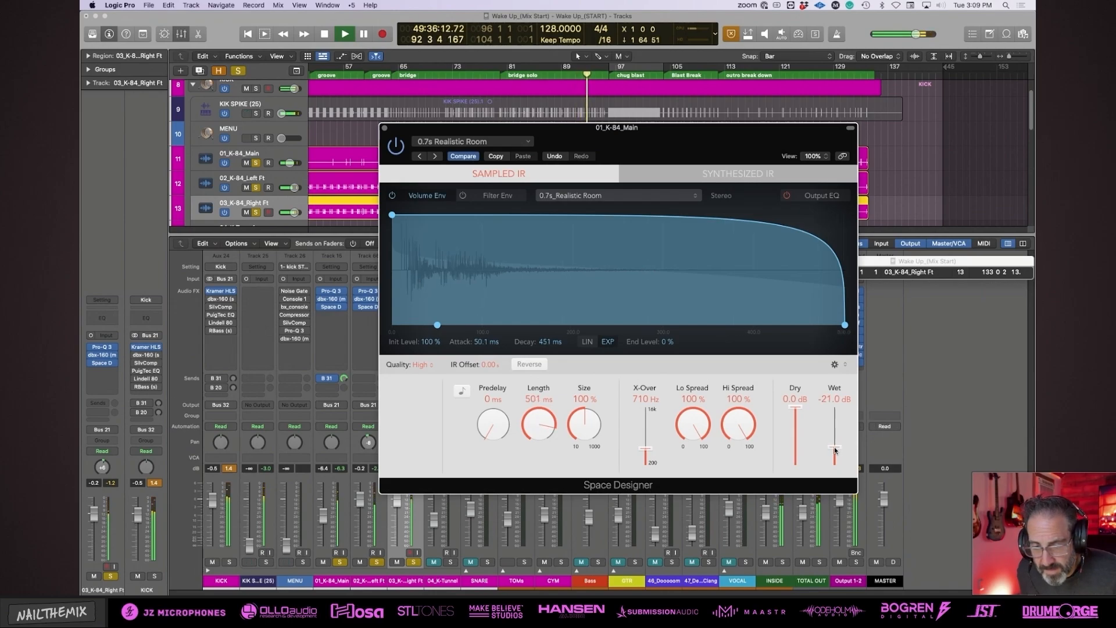
drag(835, 451, 835, 452)
key(ctrl+alt+super+s)
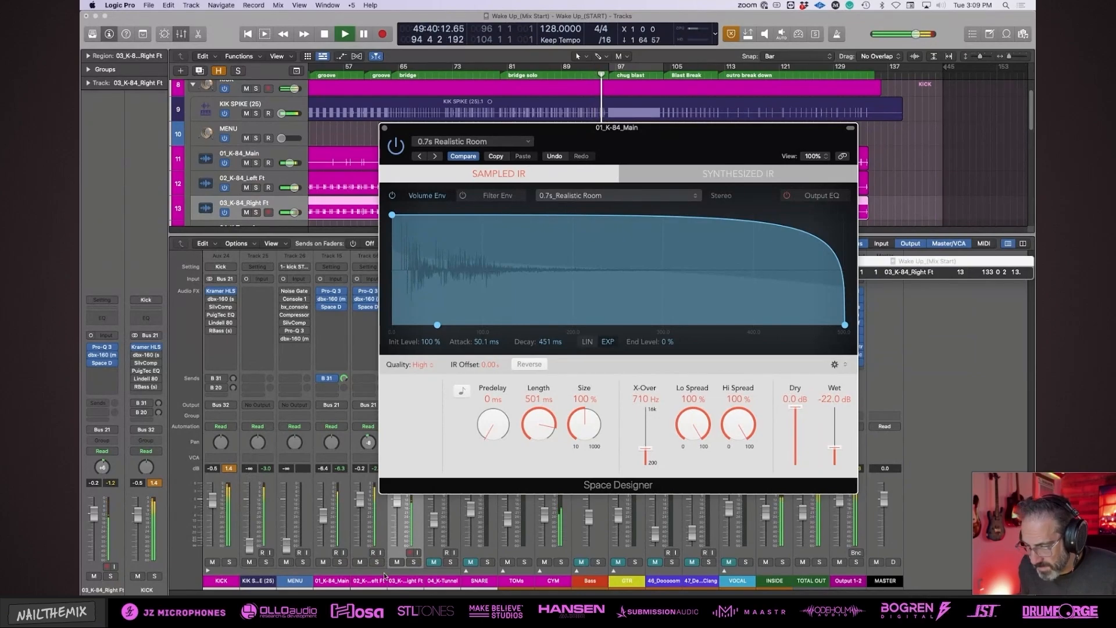
Unmute Bass and GTR, raise the KICK fader to -0.2 dB, and play the mix from bar 84 of the bridge solo.
click(469, 565)
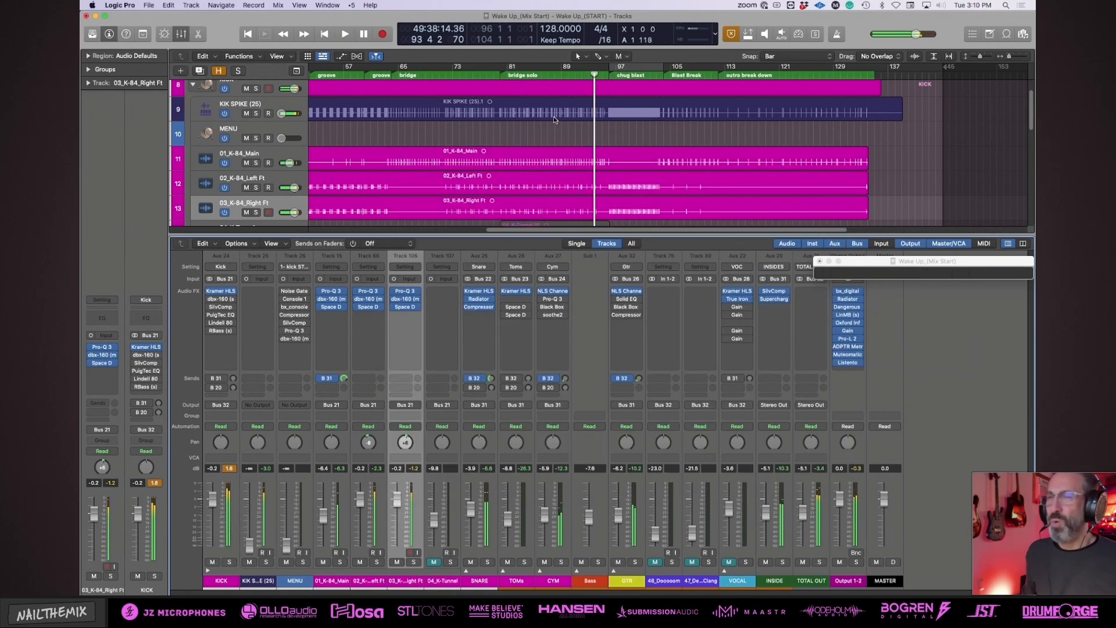
click(519, 71)
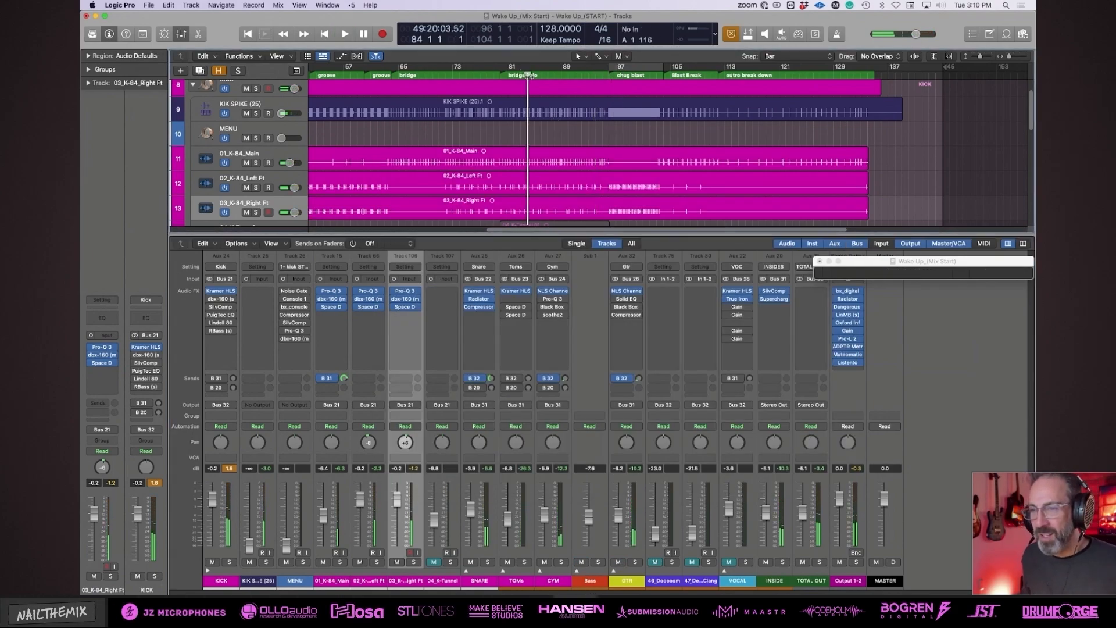
key(space)
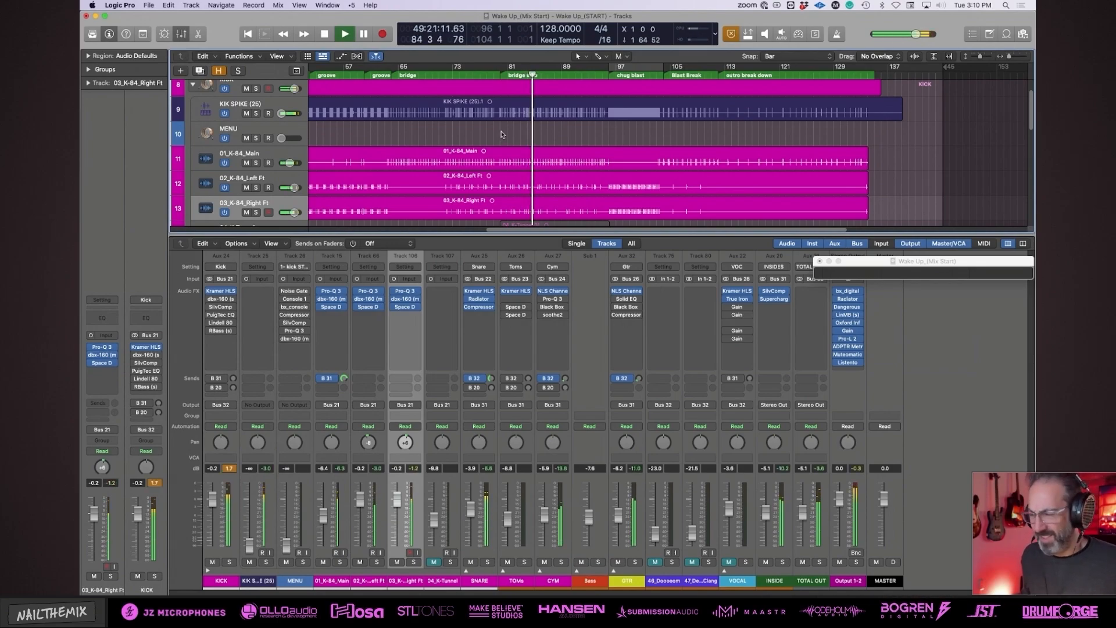
key(space)
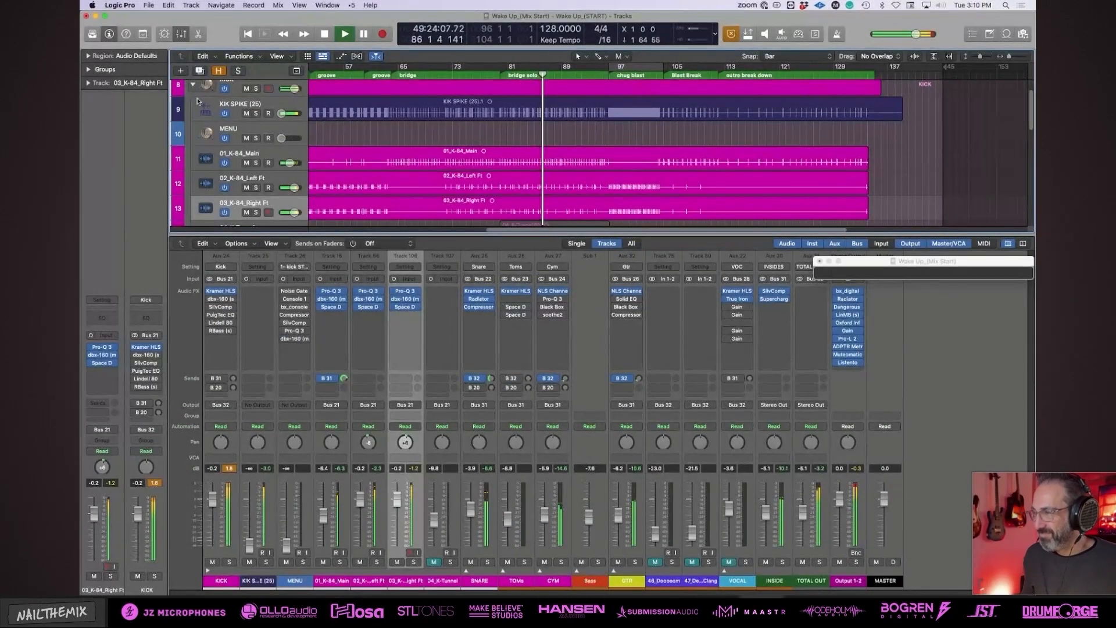
Select and solo 02_K-84_Left Ft and 03_K-84_Right Ft together, and play them around the groove before verse 1.
key(ctrl+Up)
scroll(511, 130, down, 3)
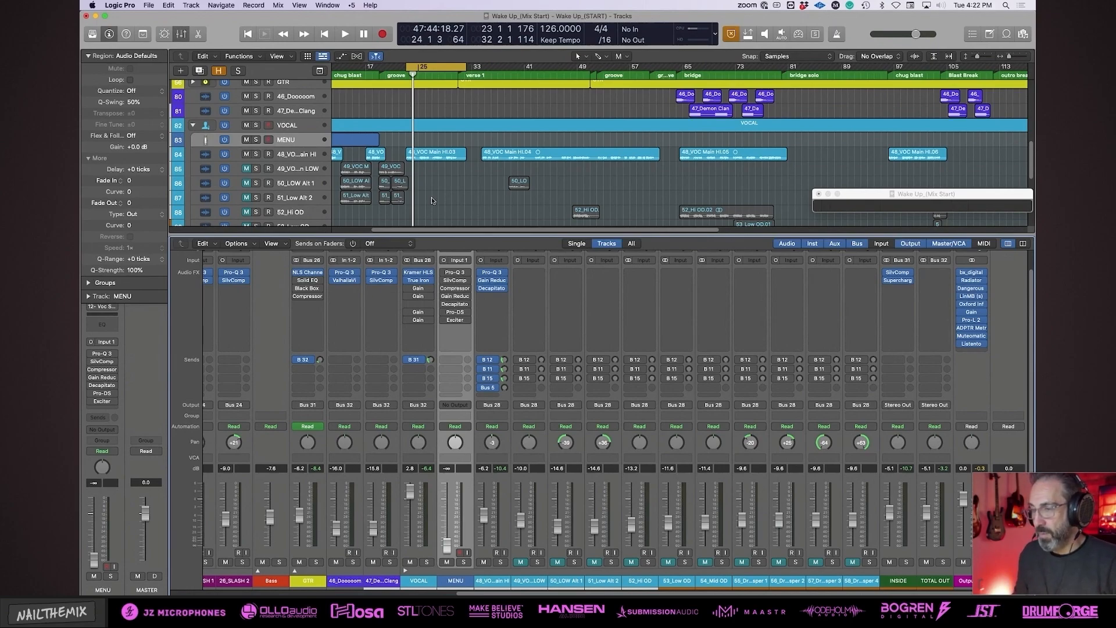
scroll(431, 407, left, 1)
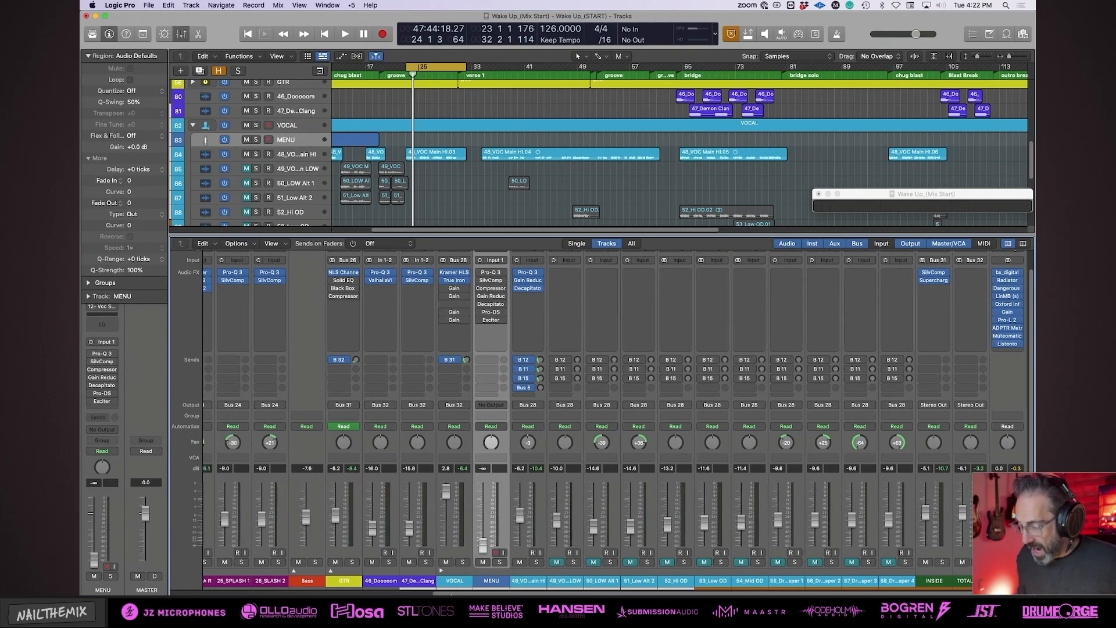
scroll(342, 584, left, 10)
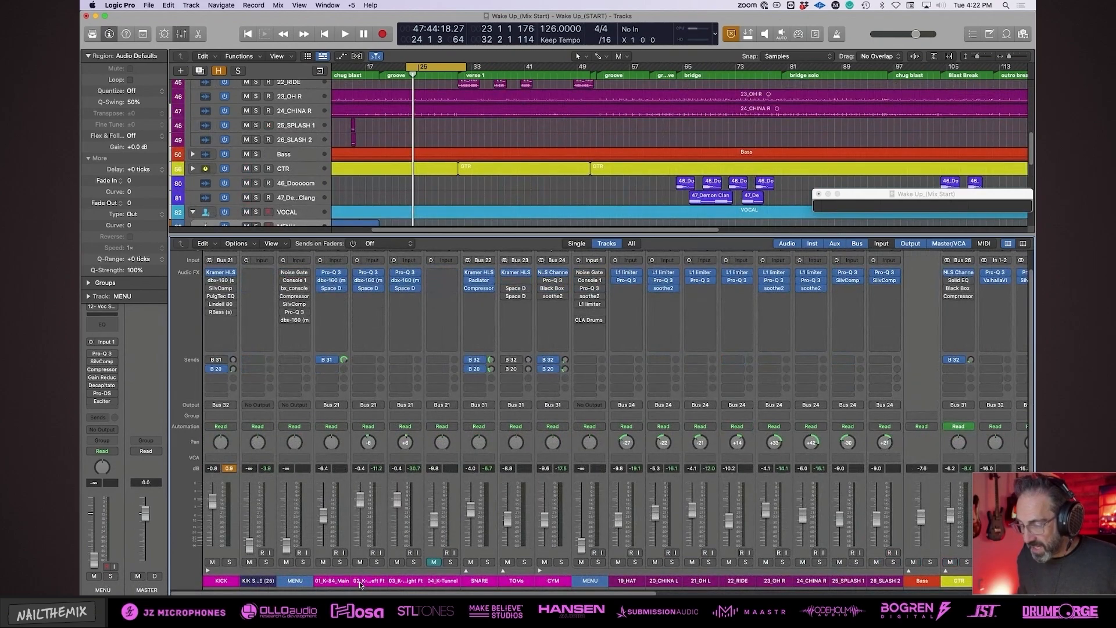
click(360, 581)
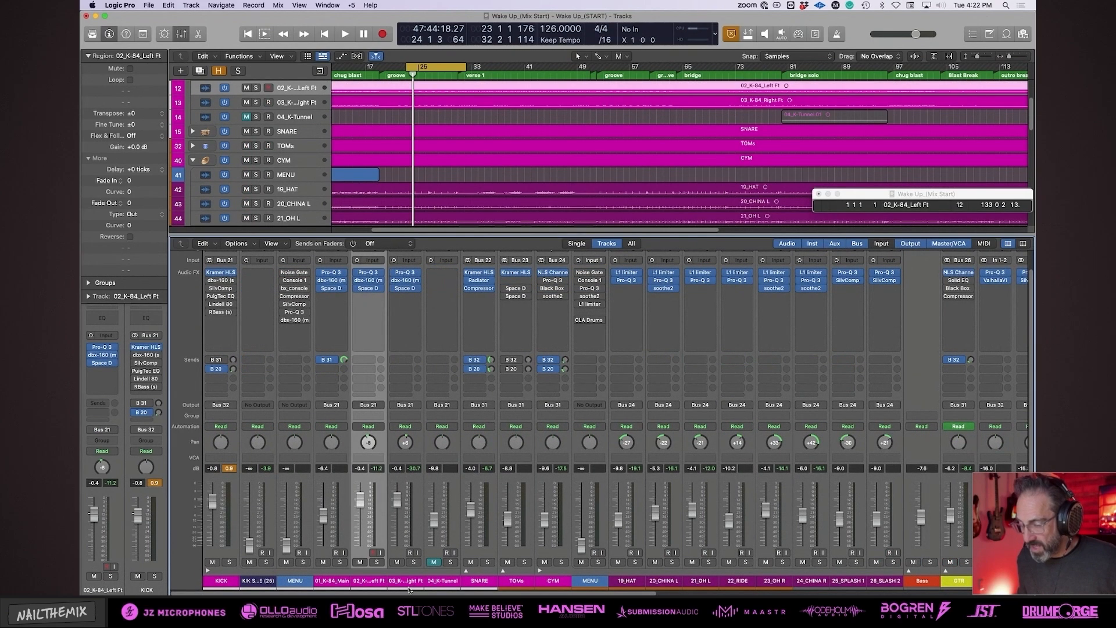
shift+click(408, 586)
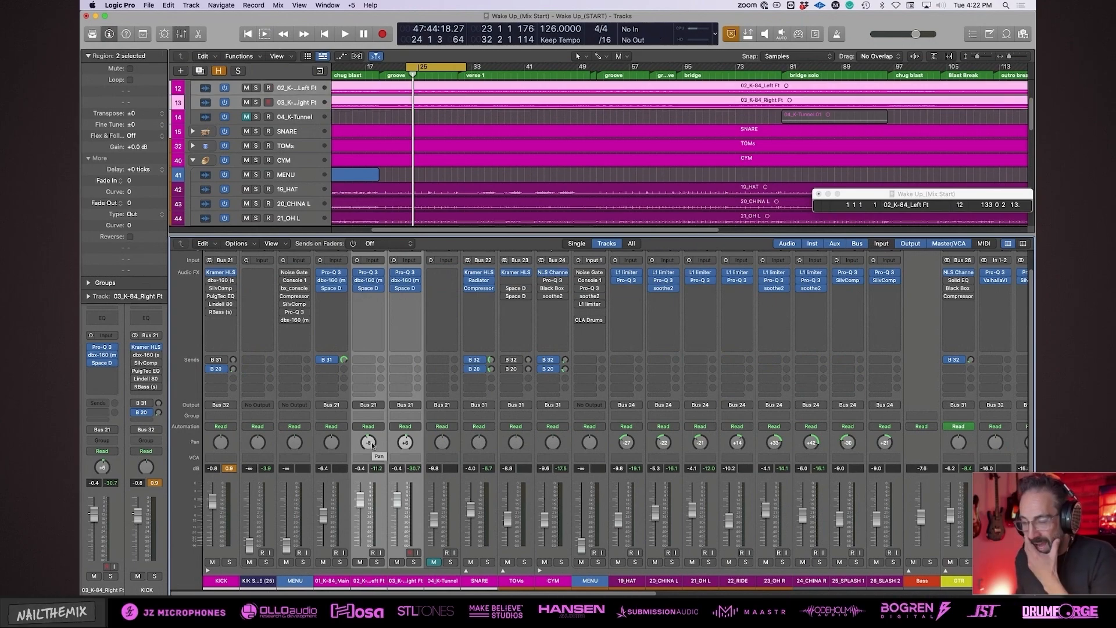
click(377, 561)
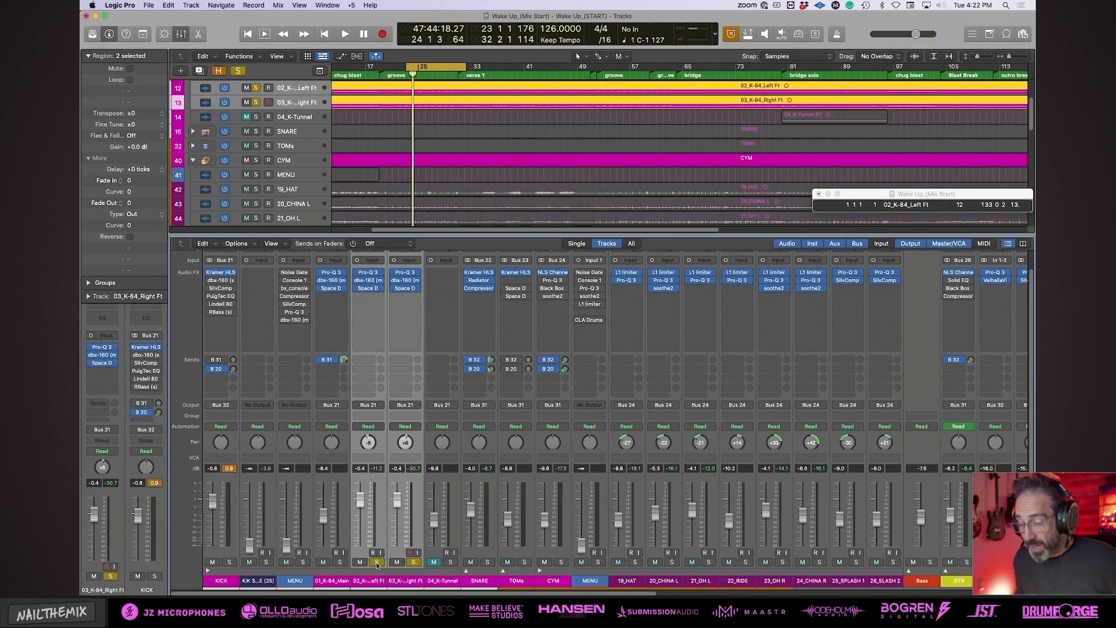
key(space)
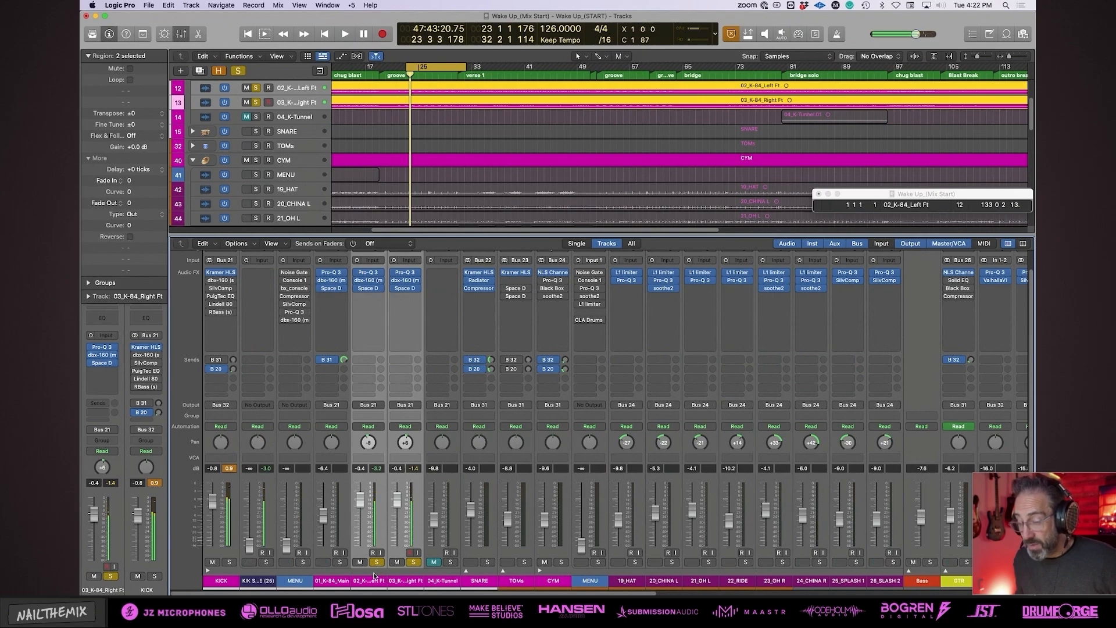
Compare the left foot kick alone, the right foot kick alone and both soloed together from bar 23, and stop playback.
click(374, 575)
click(413, 562)
key(space)
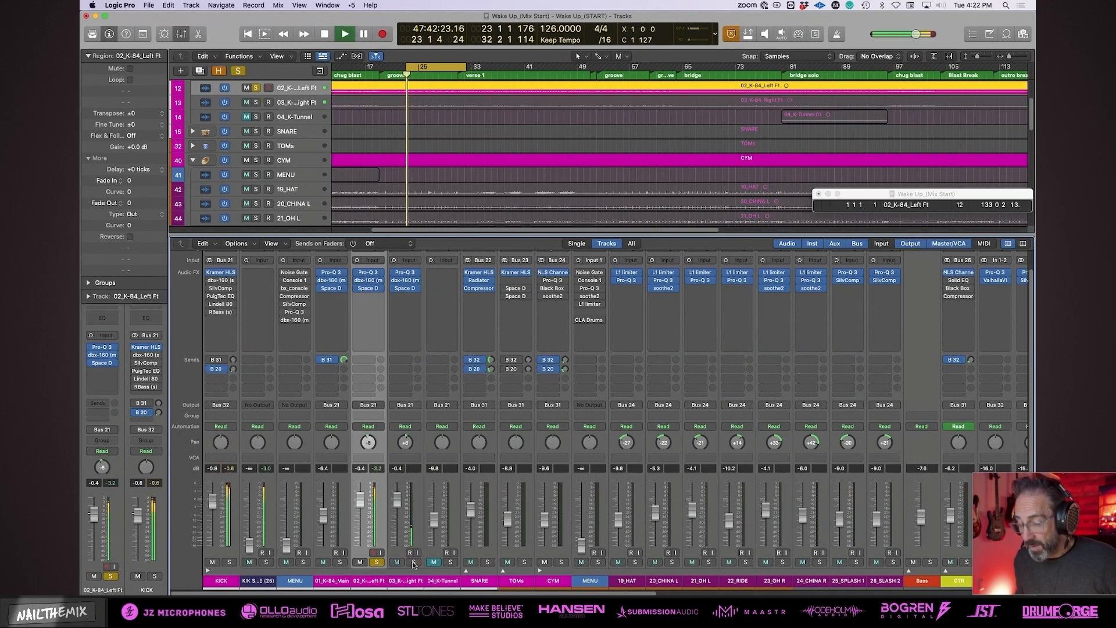
click(414, 562)
click(376, 562)
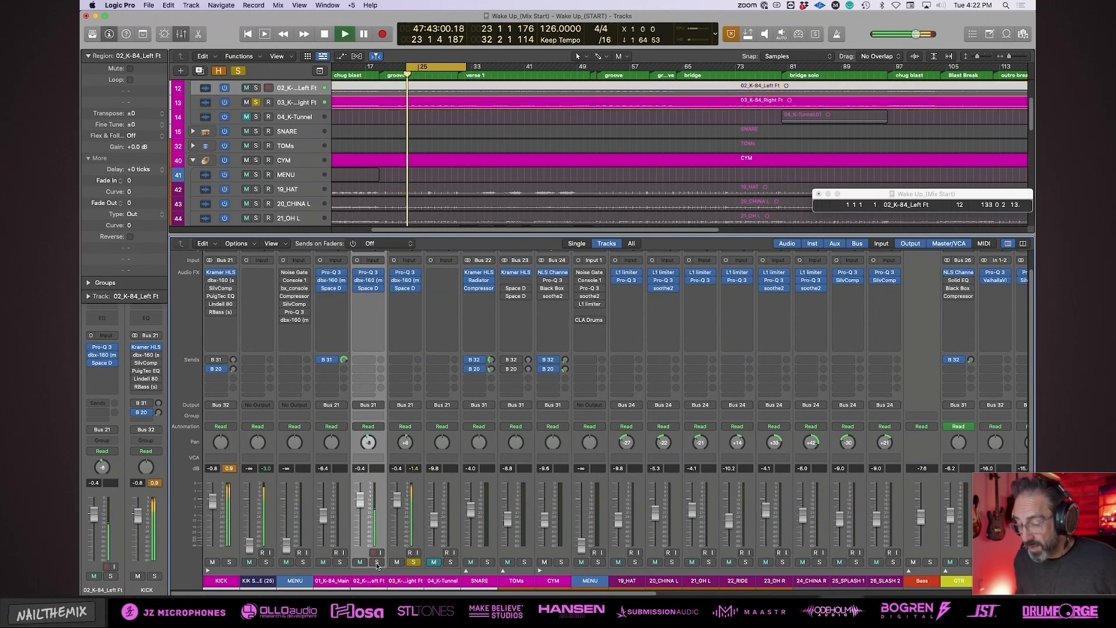
click(377, 562)
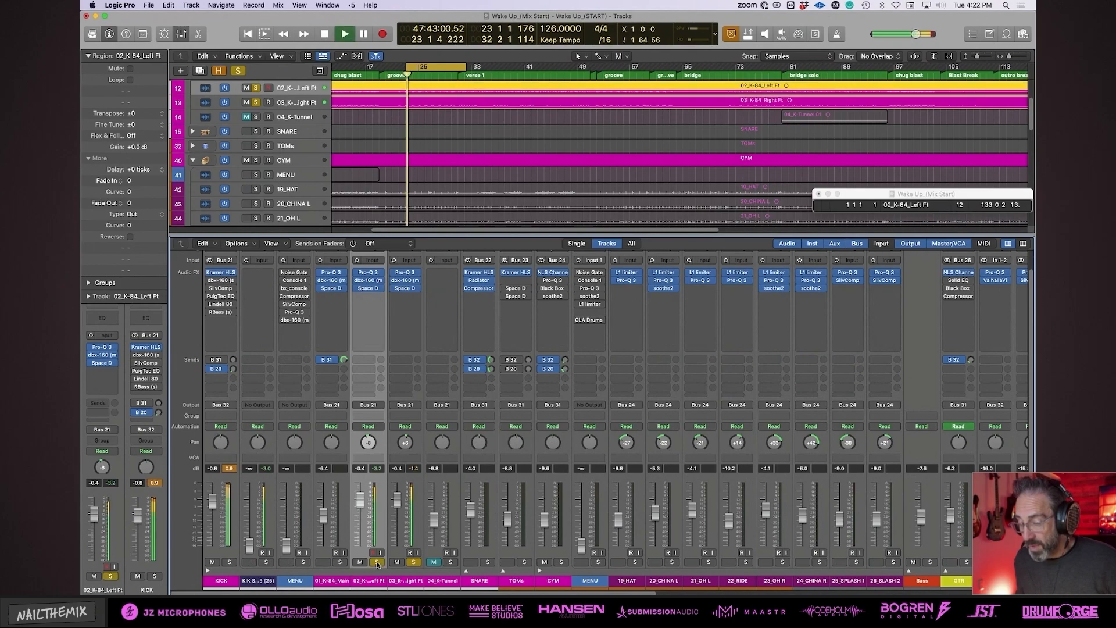
key(space)
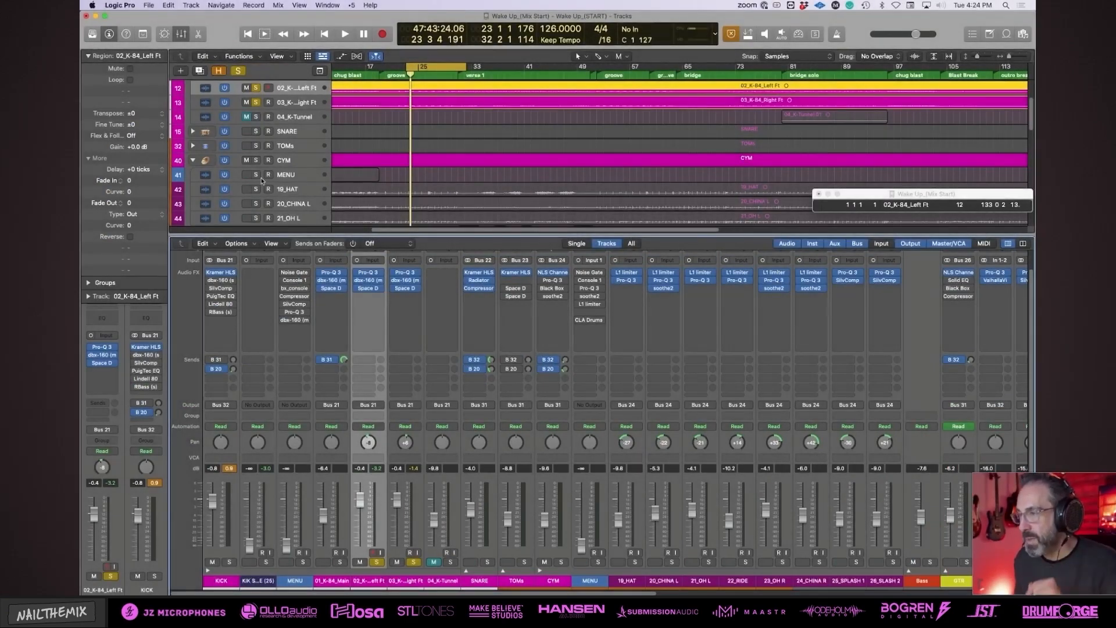
Clear the foot kick solos, collapse the KICK track stack, and bring the vocal tracks into view.
scroll(314, 183, down, 15)
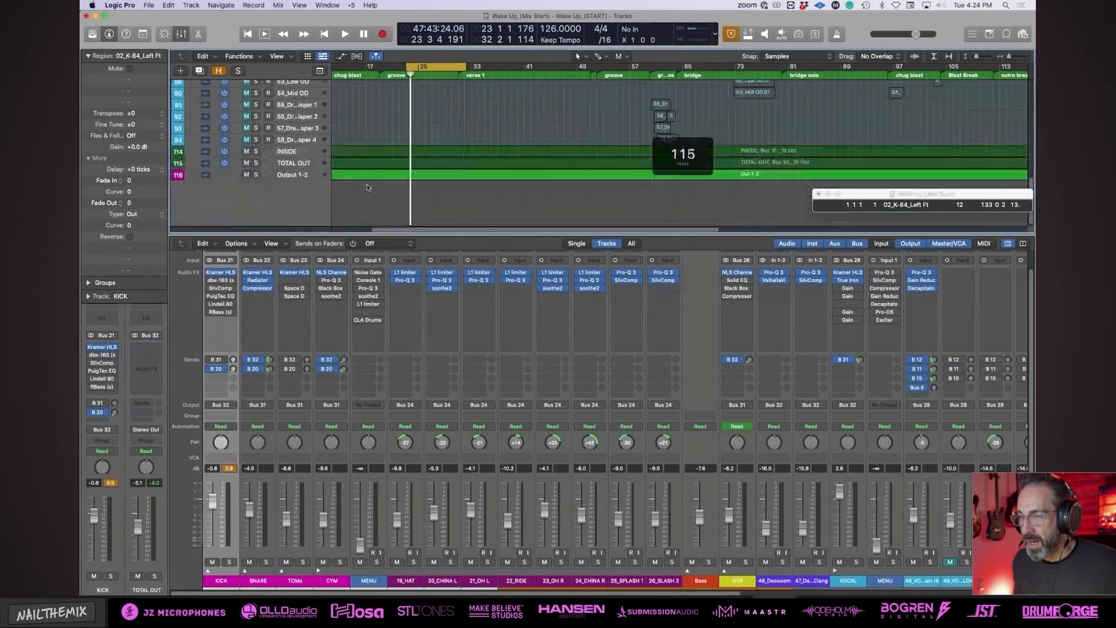
scroll(401, 187, up, 10)
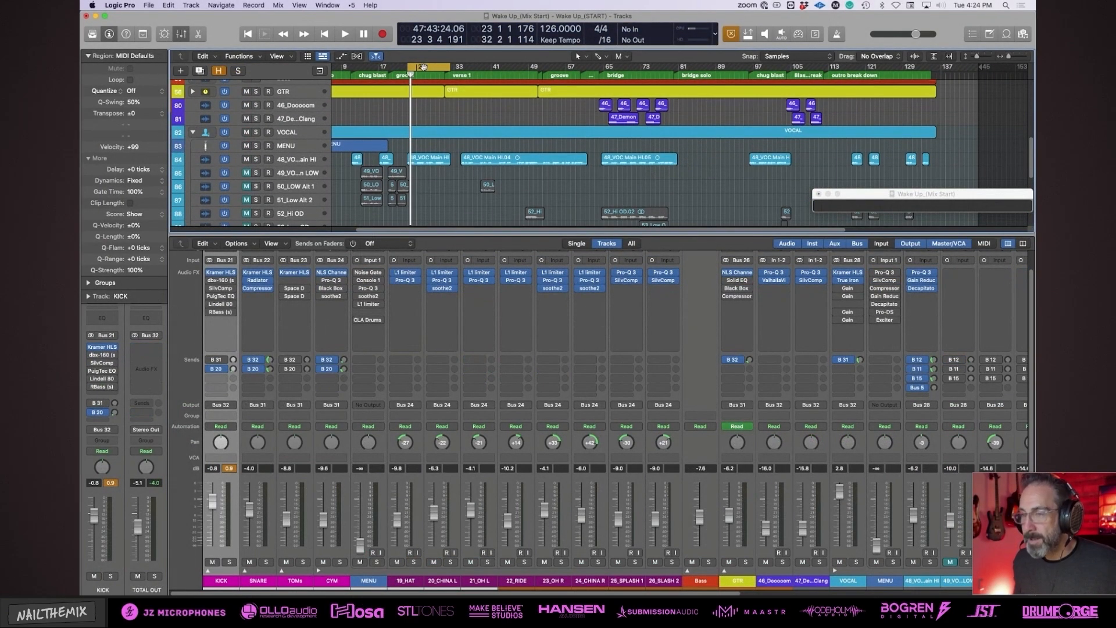